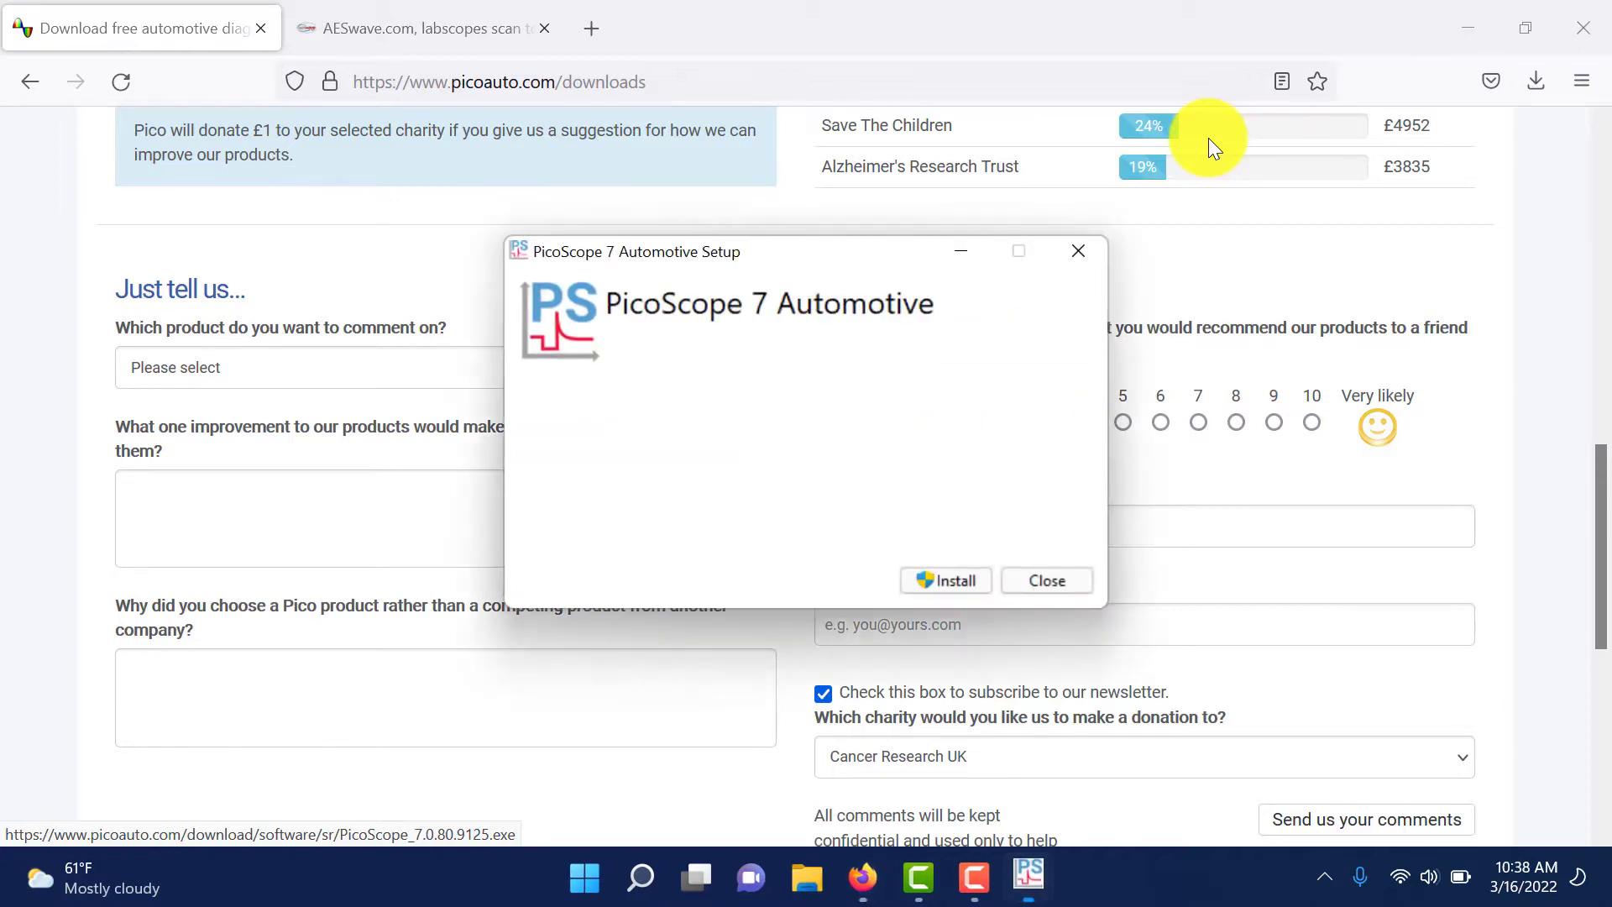
Step: Start the PicoScope 7 Automotive installation and accept the terms of the license agreement
{"action": "left_click", "coordinate": [920, 582]}
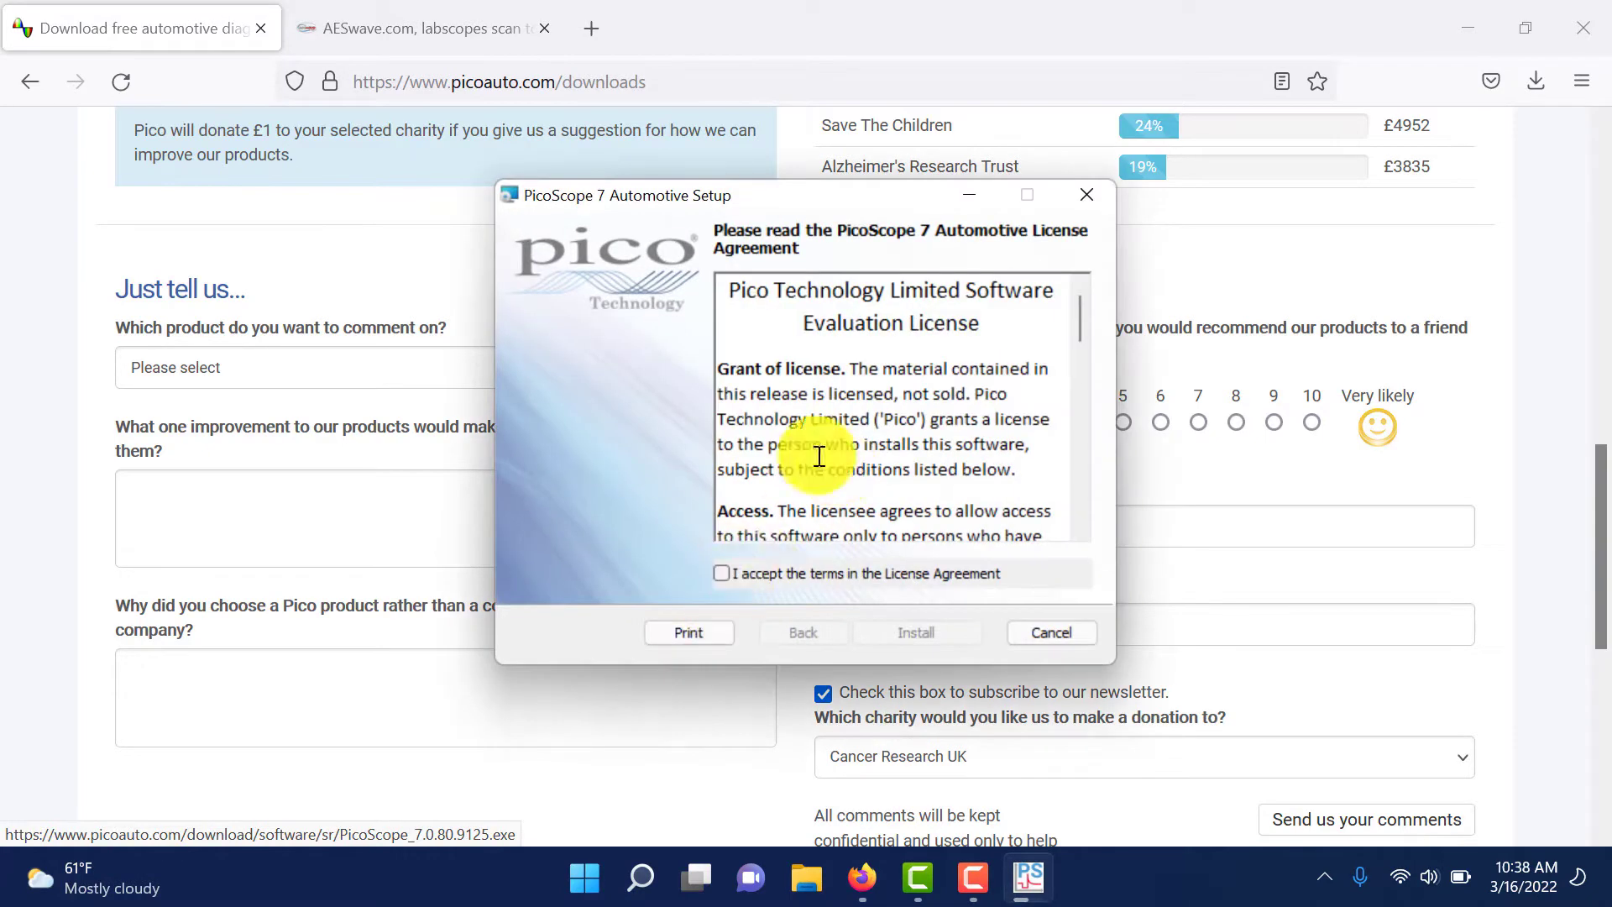
{"action": "scroll", "coordinate": [875, 399], "scroll_direction": "down", "scroll_amount": 2}
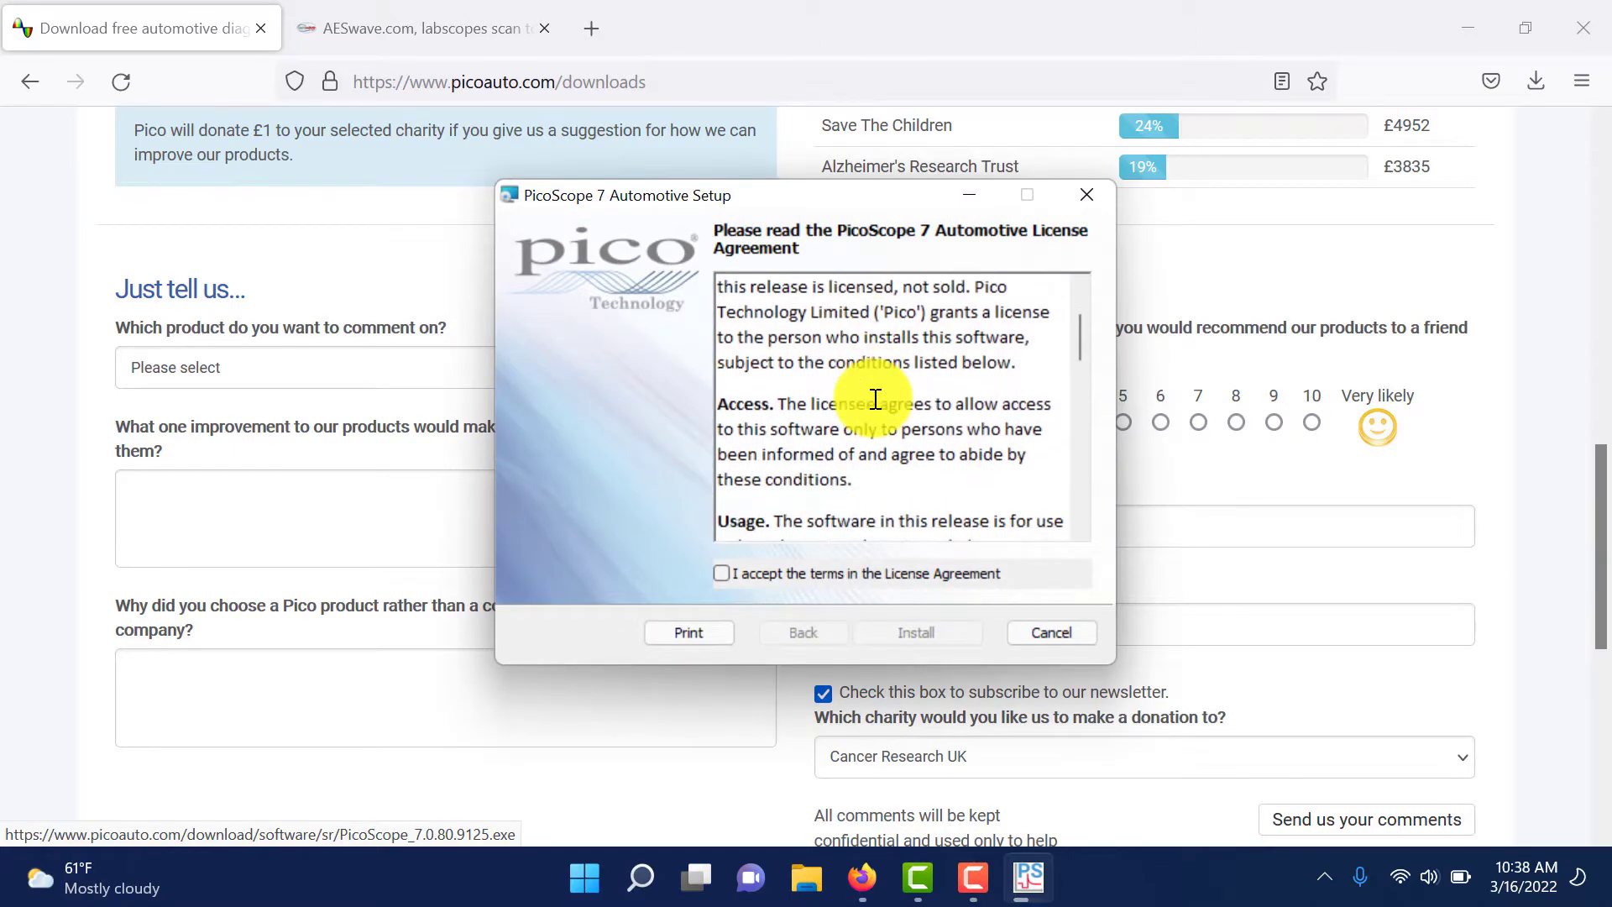
{"action": "scroll", "coordinate": [876, 399], "scroll_direction": "up", "scroll_amount": 2}
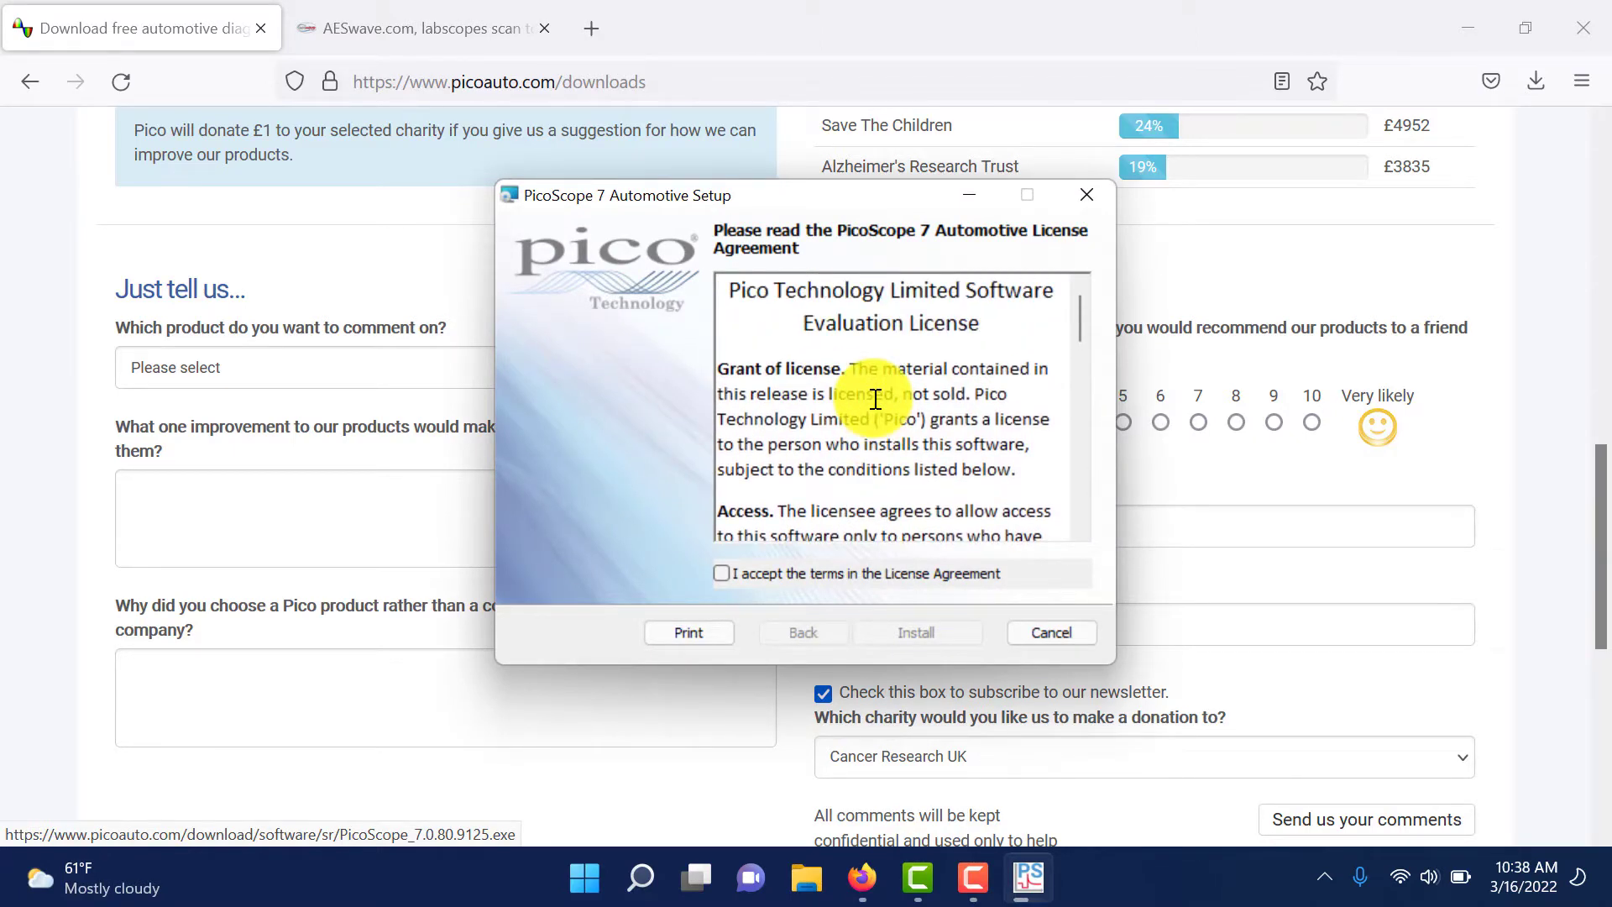
{"action": "scroll", "coordinate": [876, 399], "scroll_direction": "down", "scroll_amount": 8}
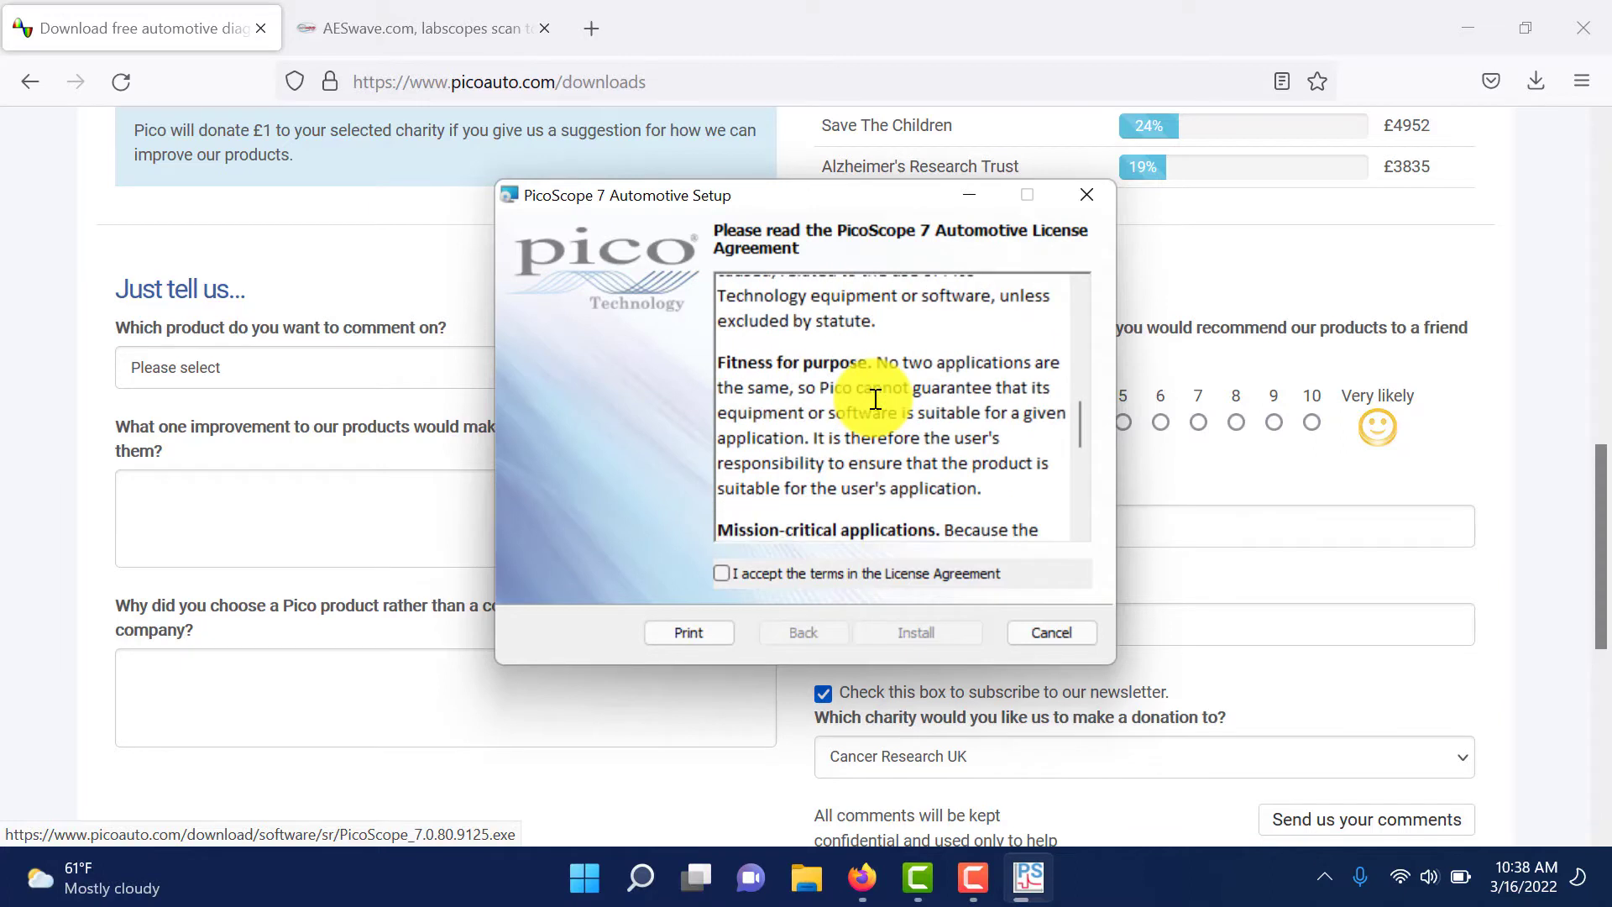
{"action": "left_click", "coordinate": [720, 572]}
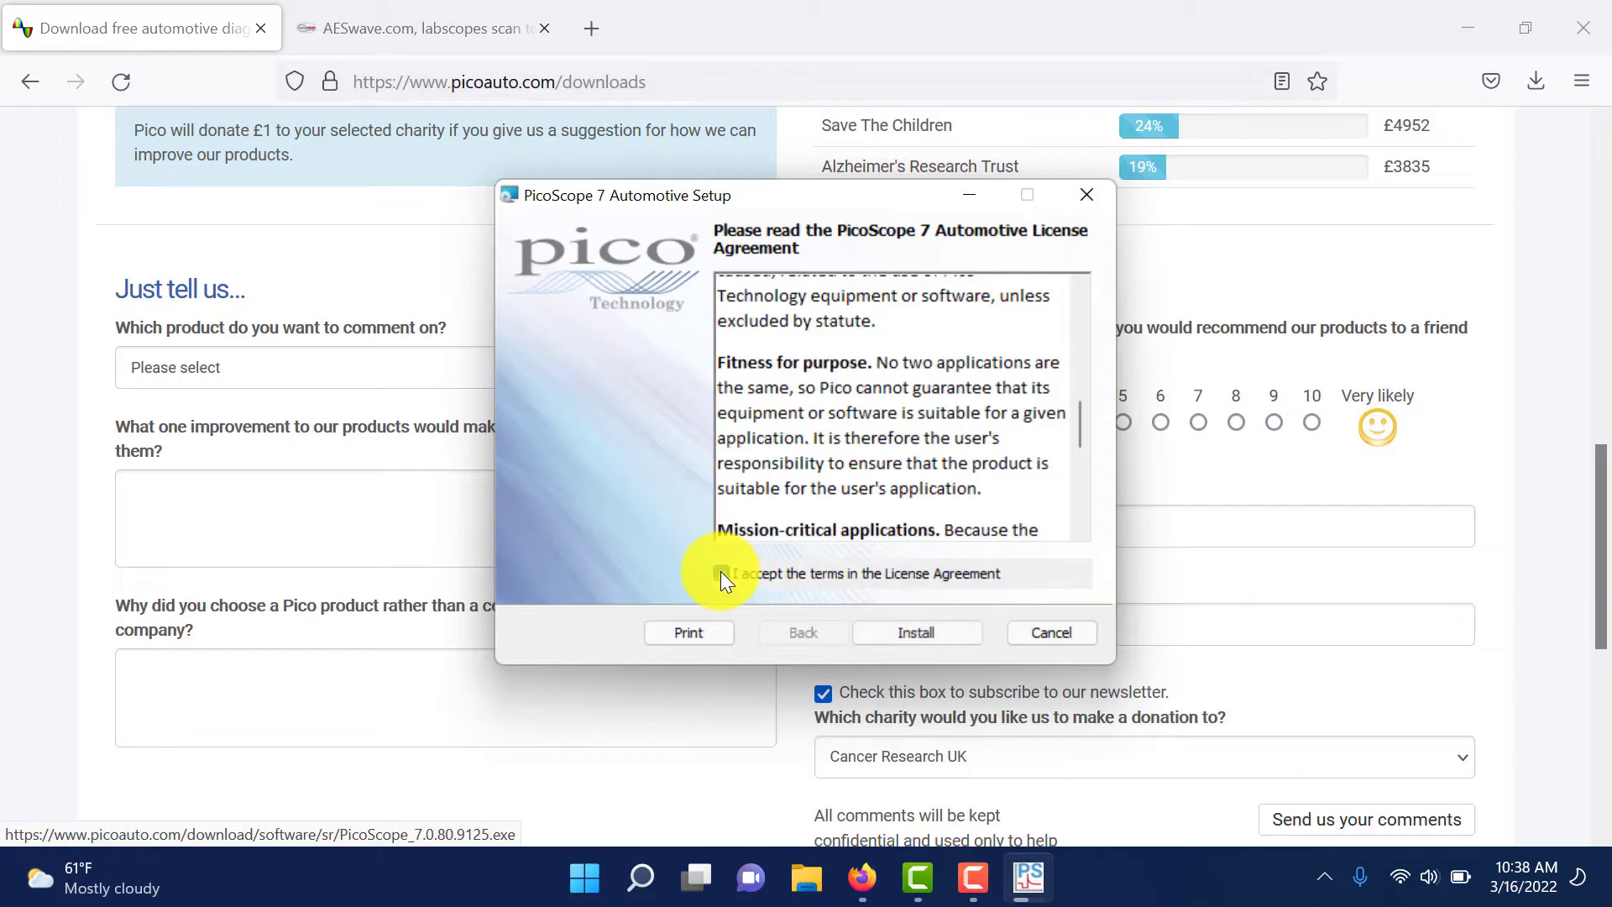
{"action": "left_click", "coordinate": [721, 573]}
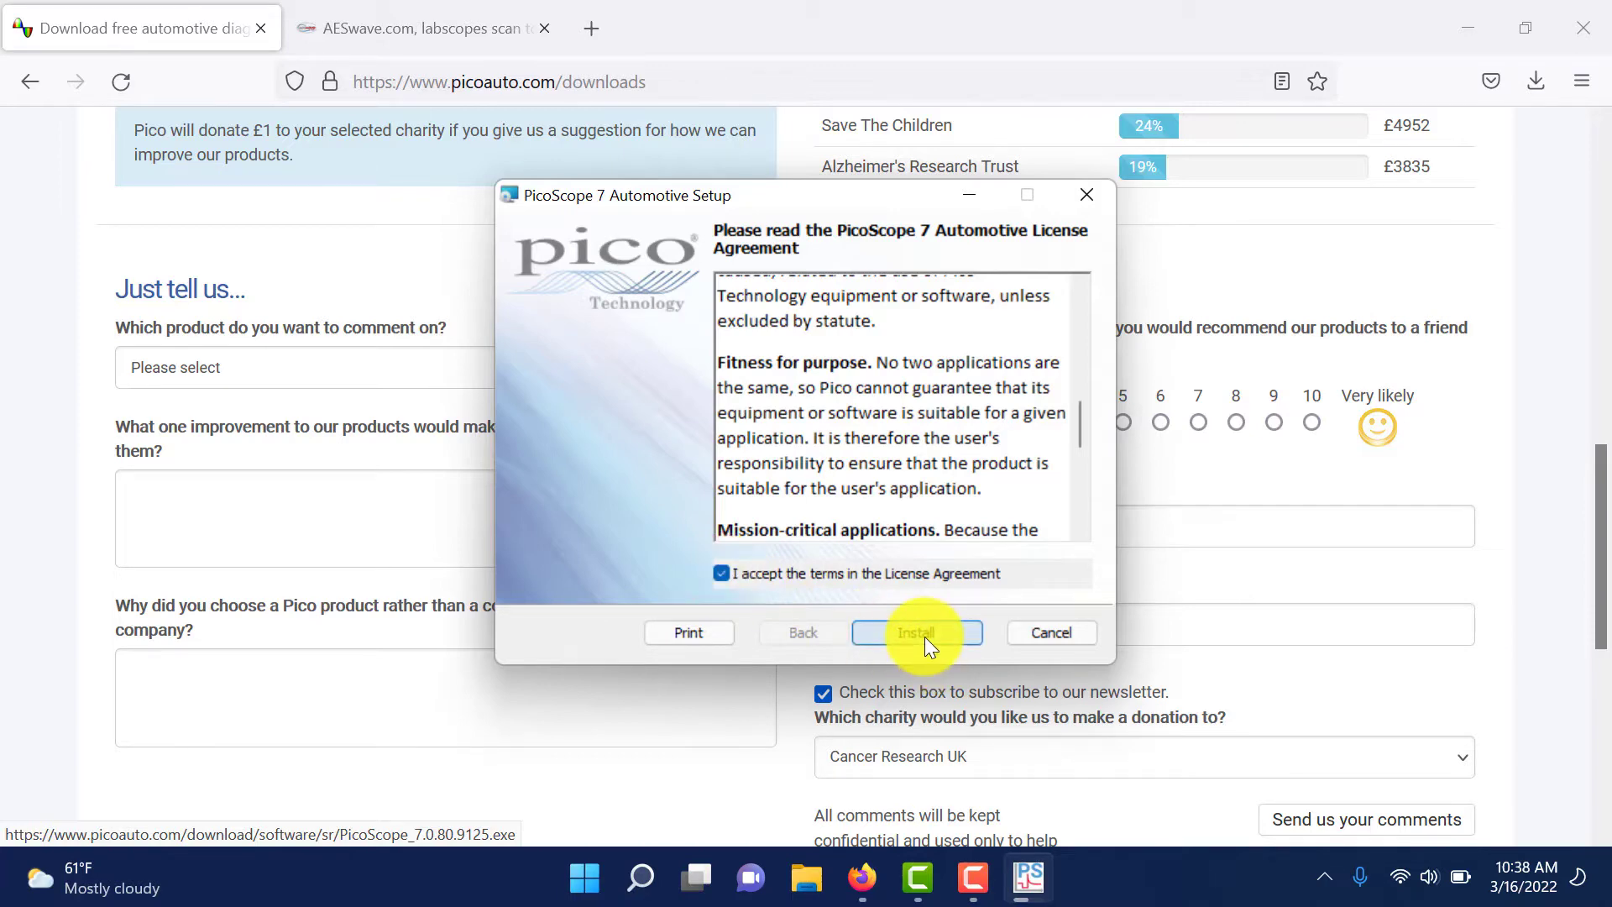
{"action": "left_click", "coordinate": [925, 637]}
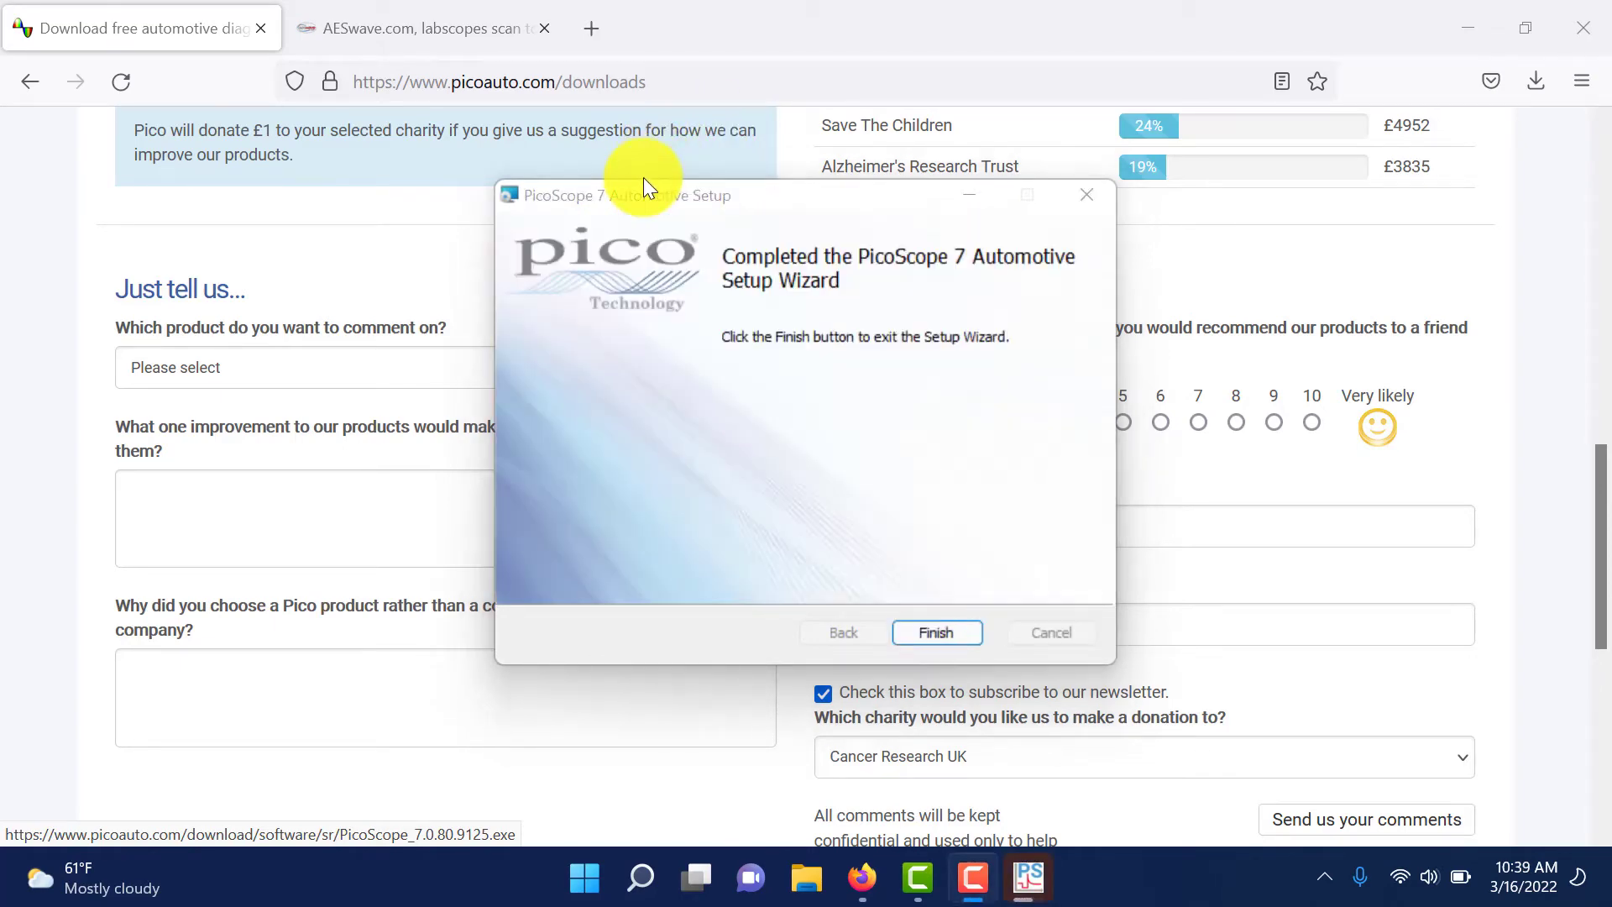
Step: Finish the setup wizard, close the installer, and minimize the browser to reach the desktop
{"action": "left_click", "coordinate": [929, 632]}
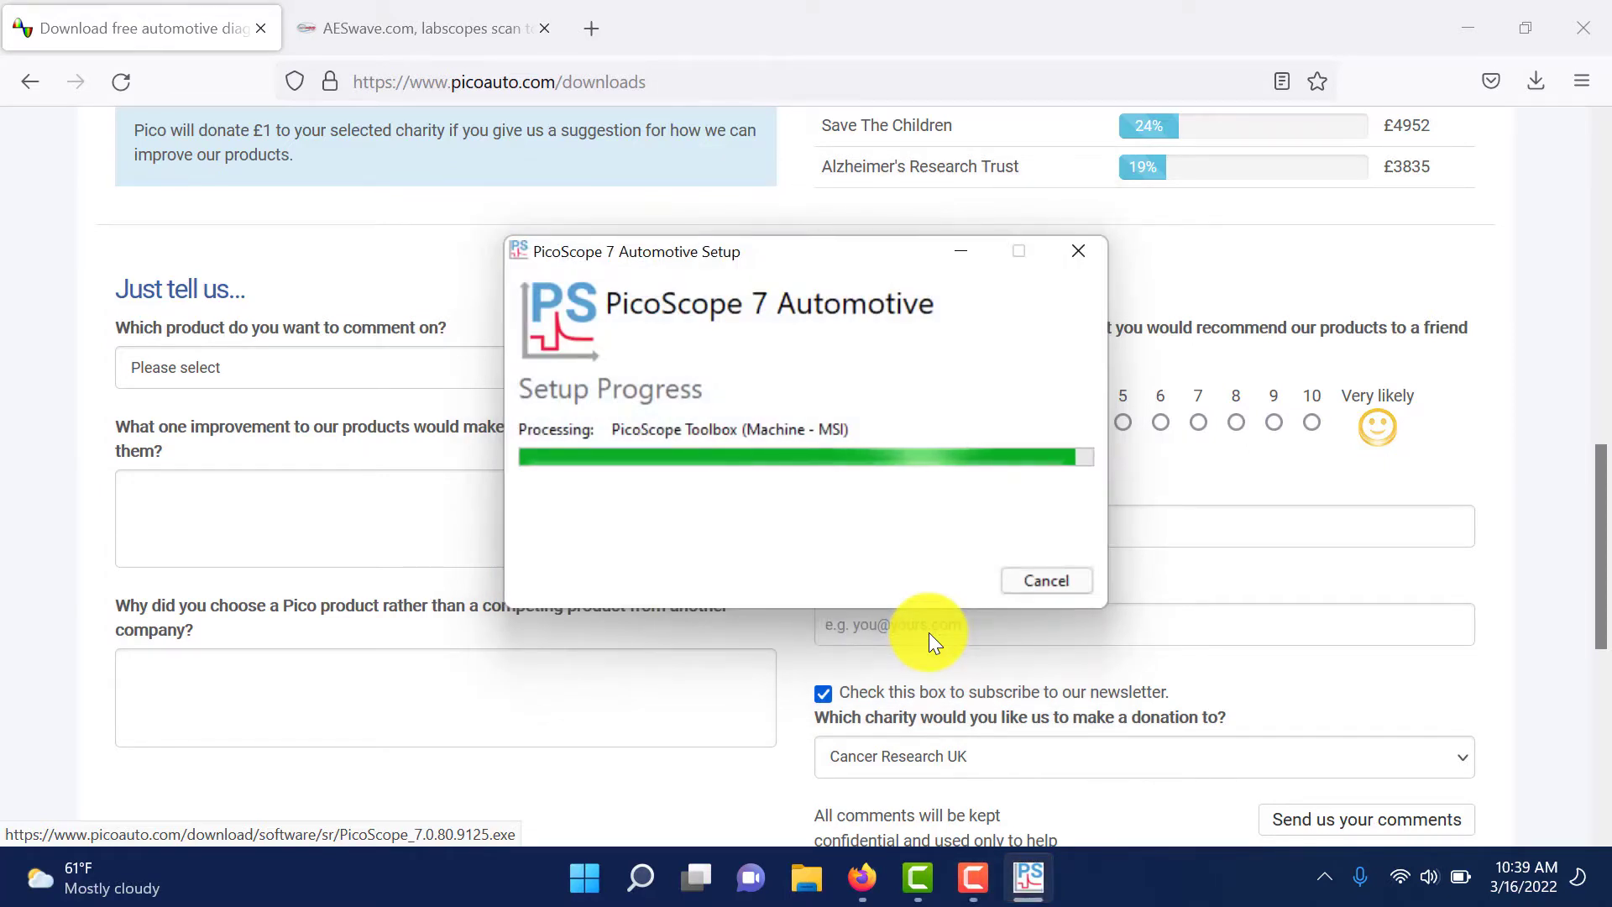
{"action": "left_click", "coordinate": [1075, 582]}
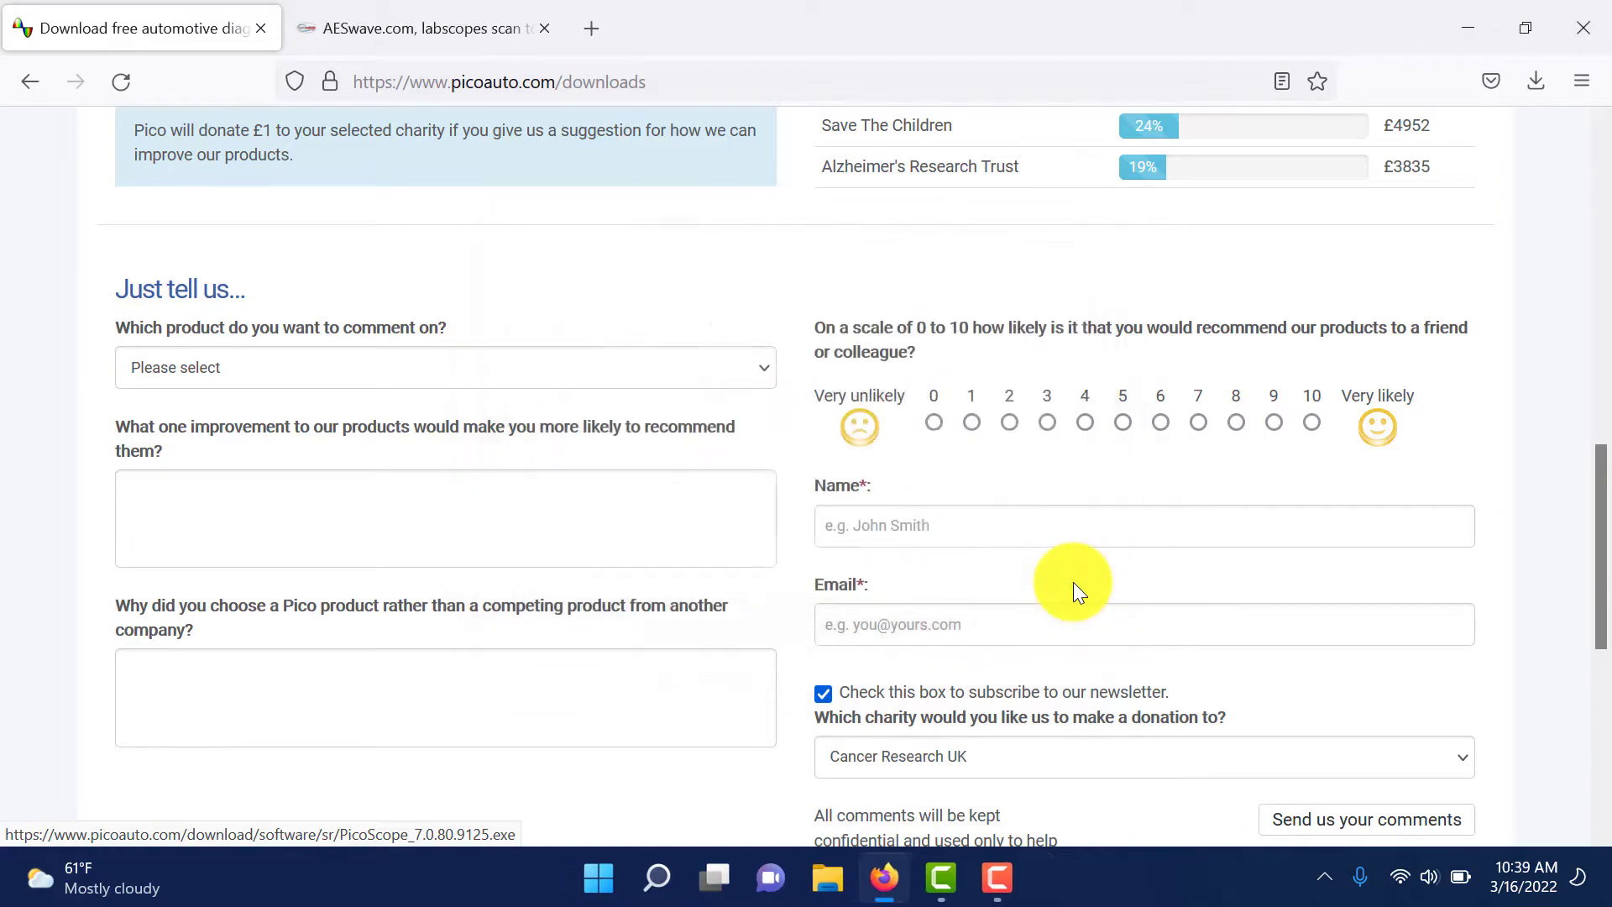
{"action": "left_click", "coordinate": [1473, 19]}
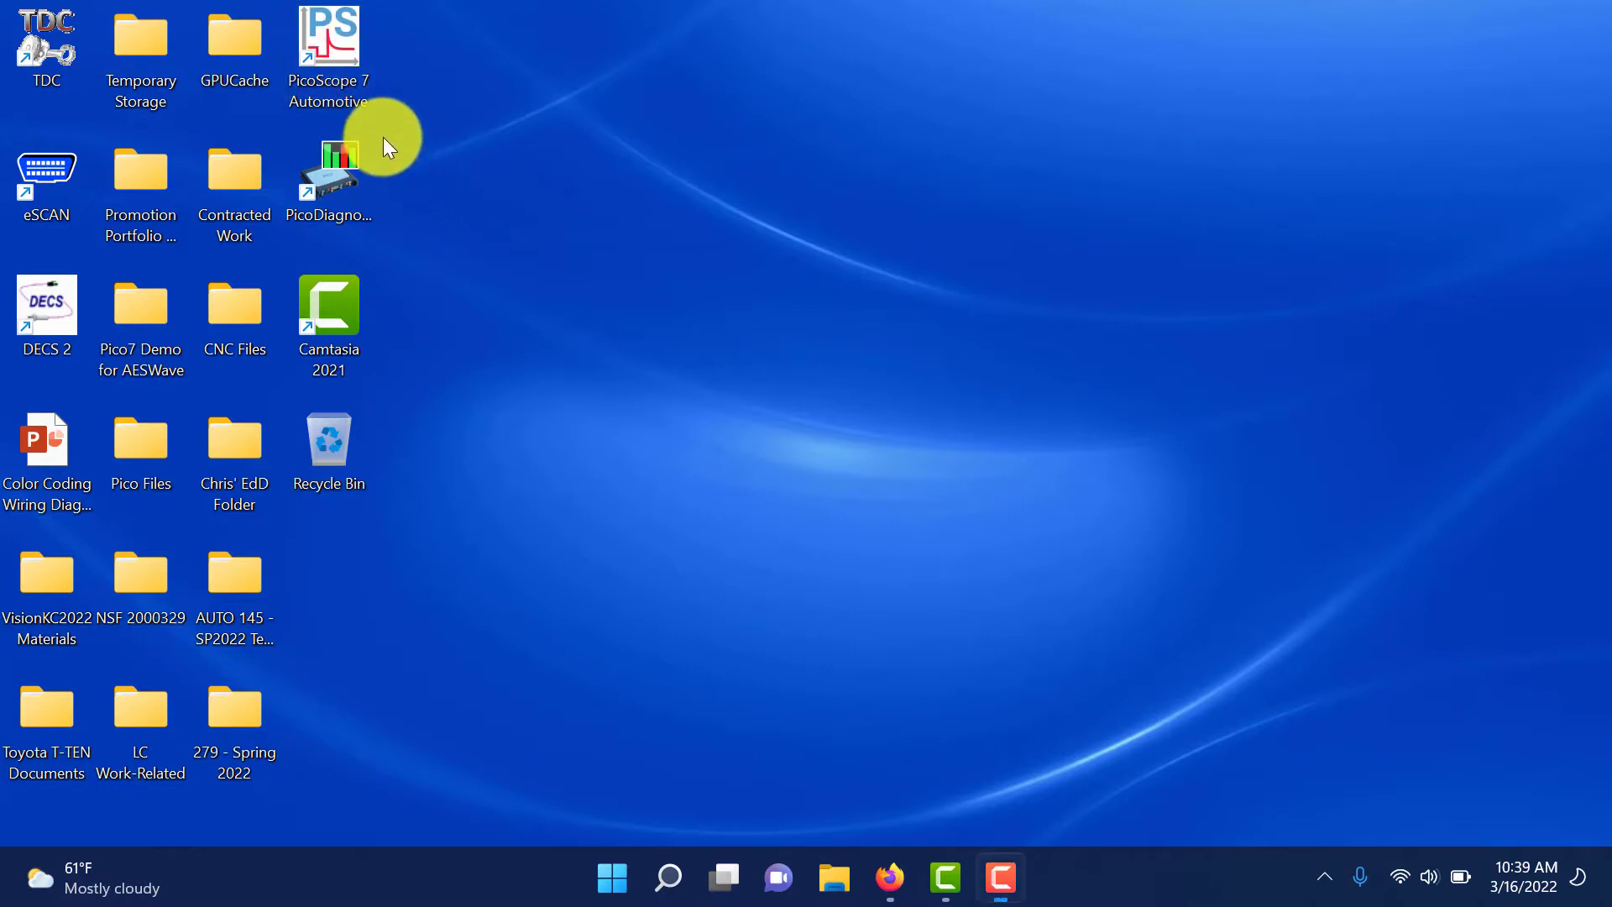
Step: Launch PicoScope 7 Automotive with the demo device connected and dismiss the Guided tests window
{"action": "left_click", "coordinate": [351, 164]}
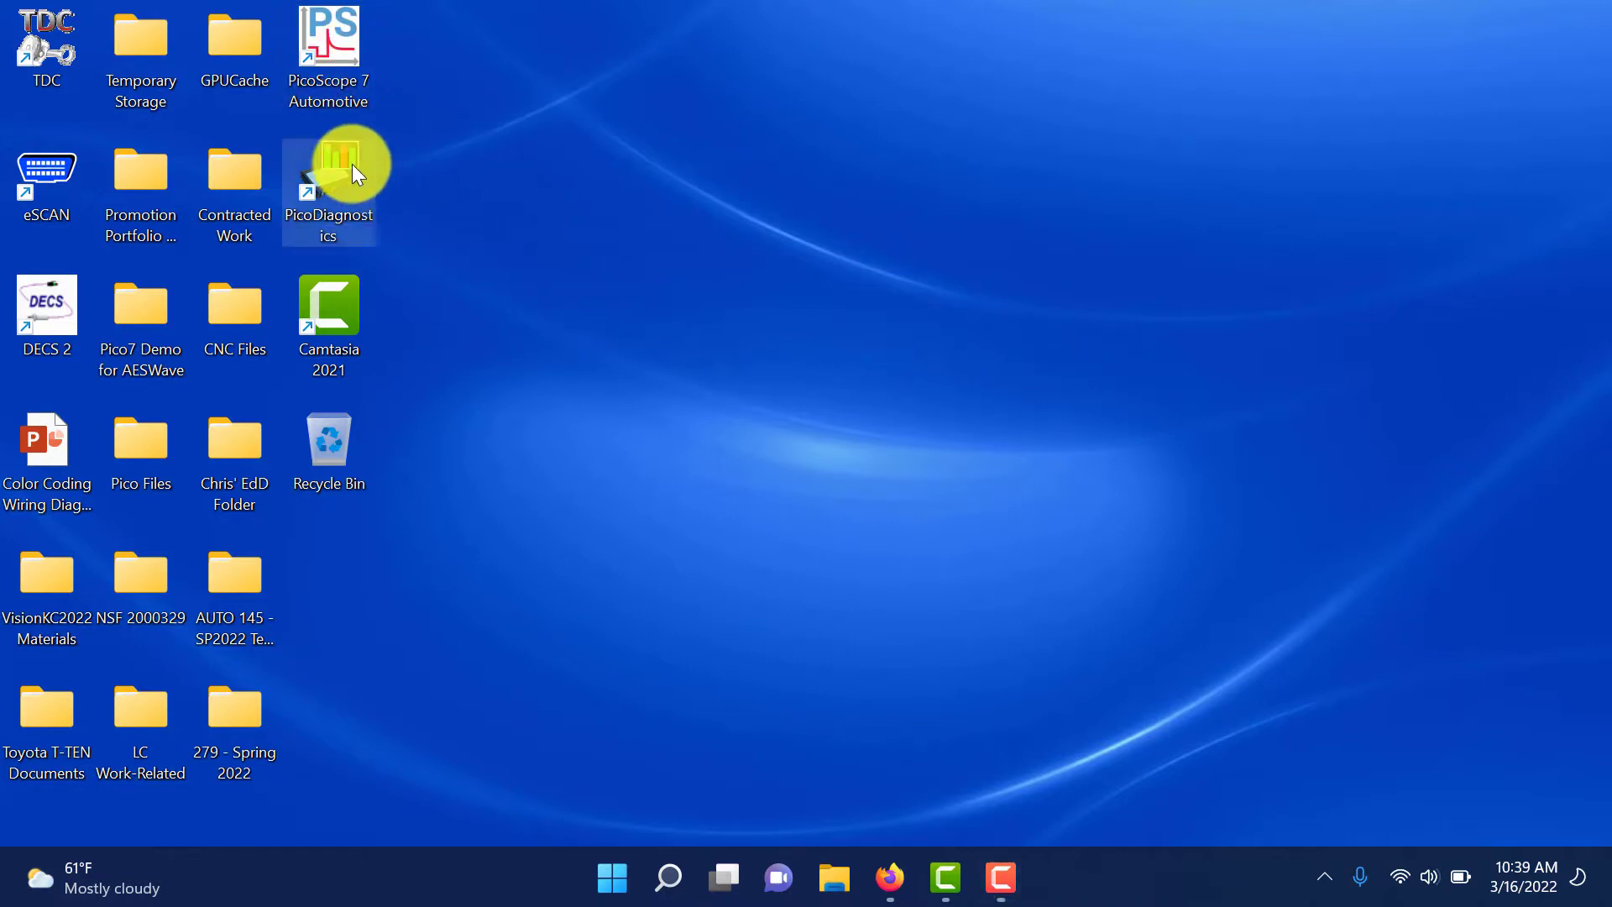
{"action": "left_click", "coordinate": [333, 43]}
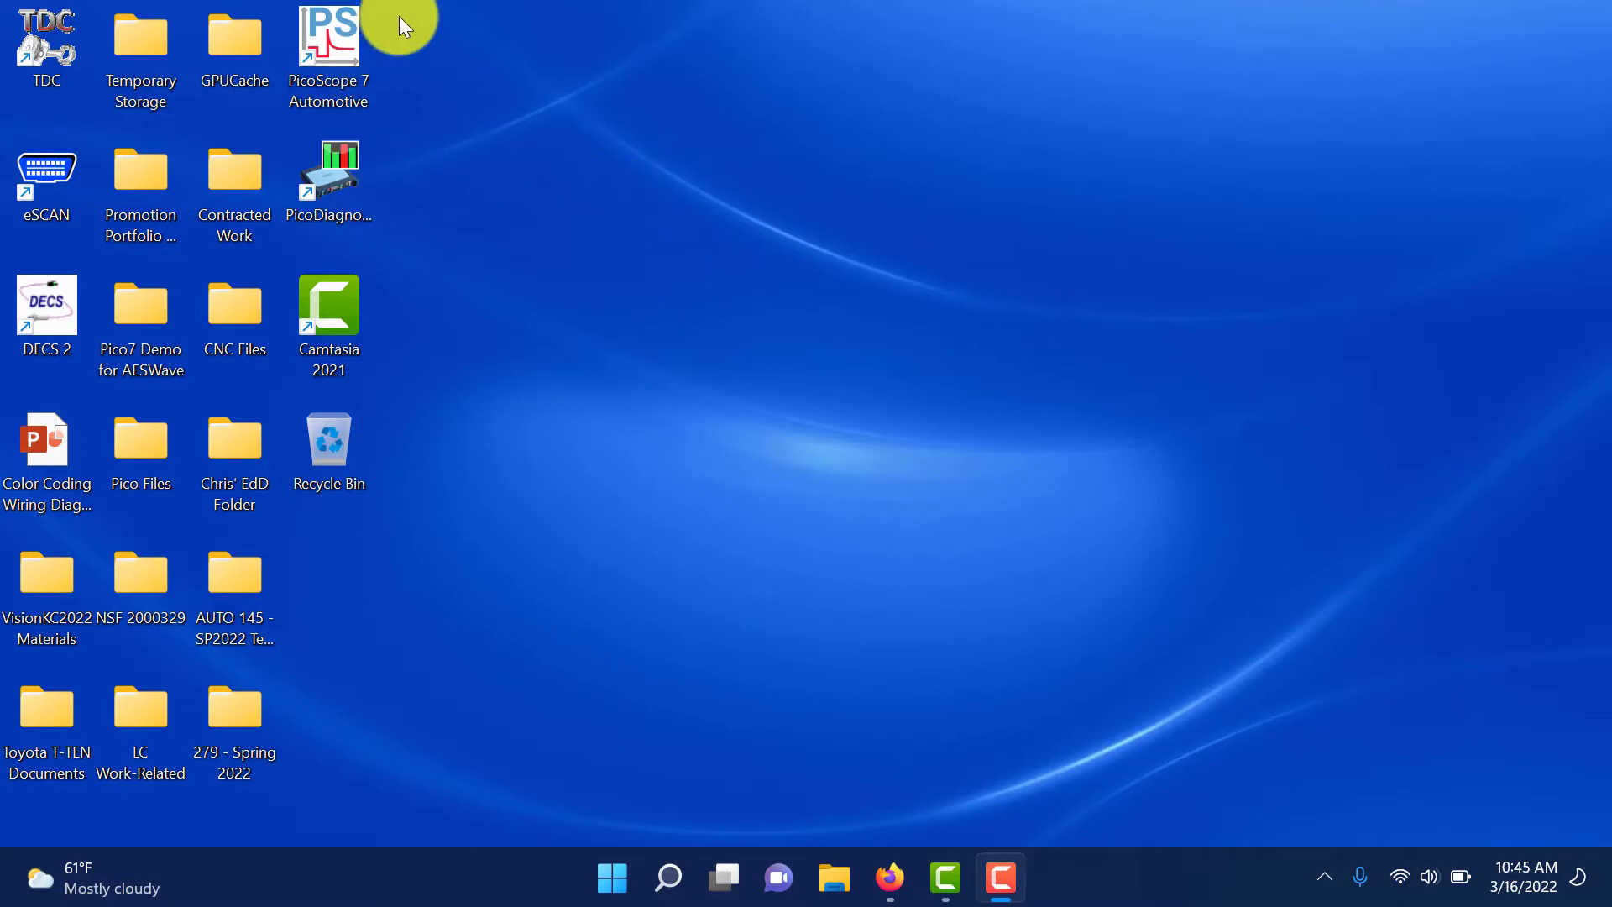
{"action": "double_click", "coordinate": [329, 31]}
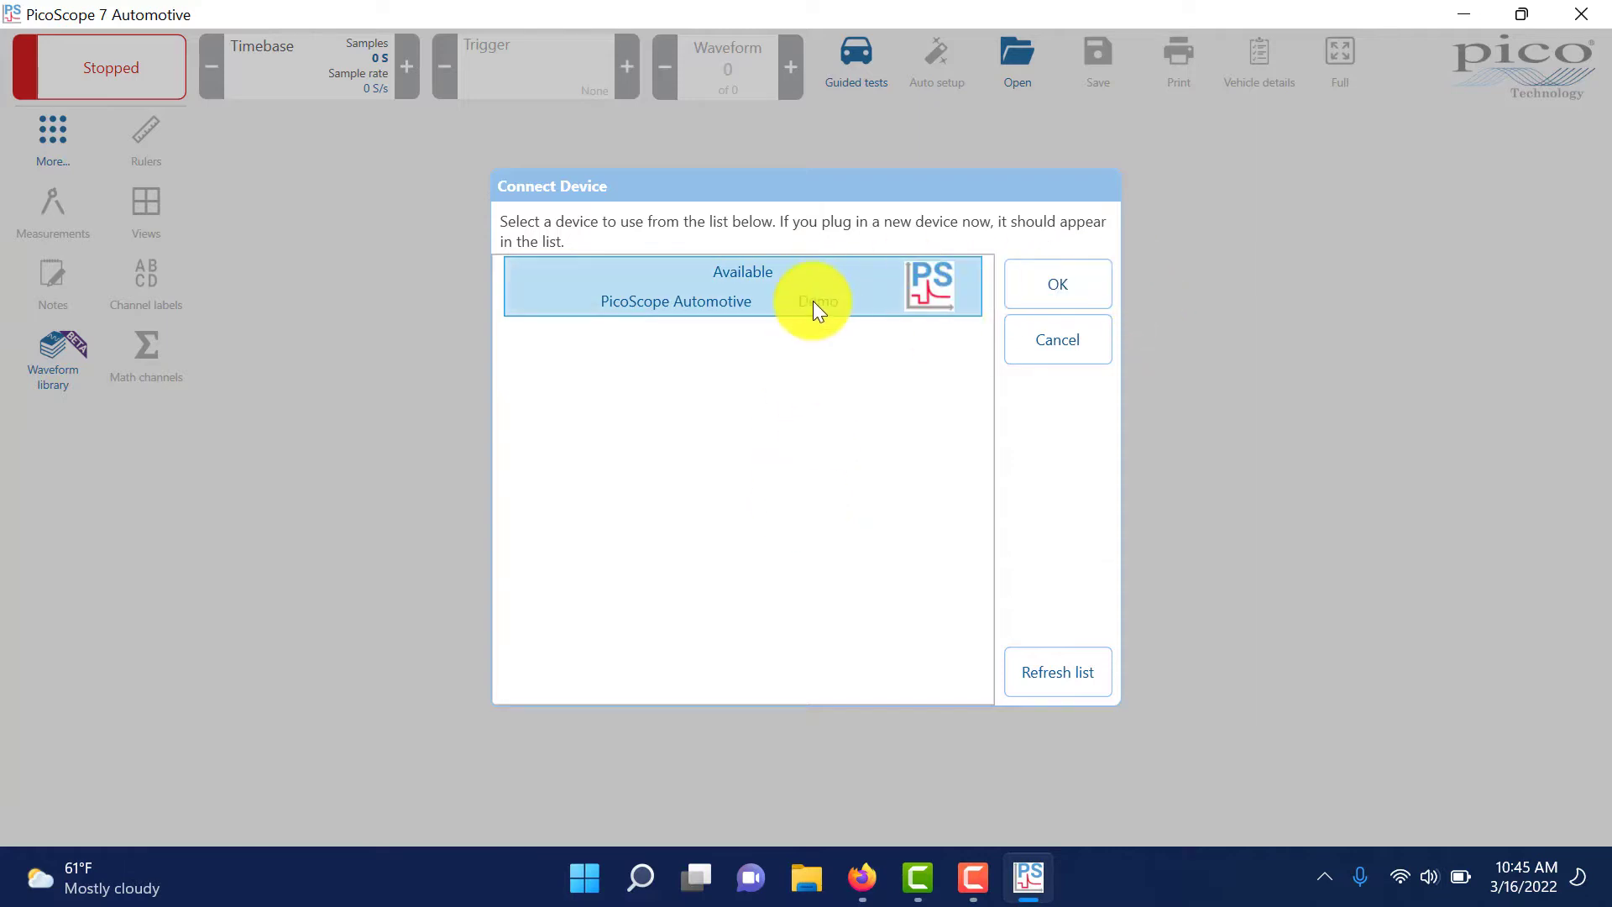
{"action": "left_click", "coordinate": [1066, 284]}
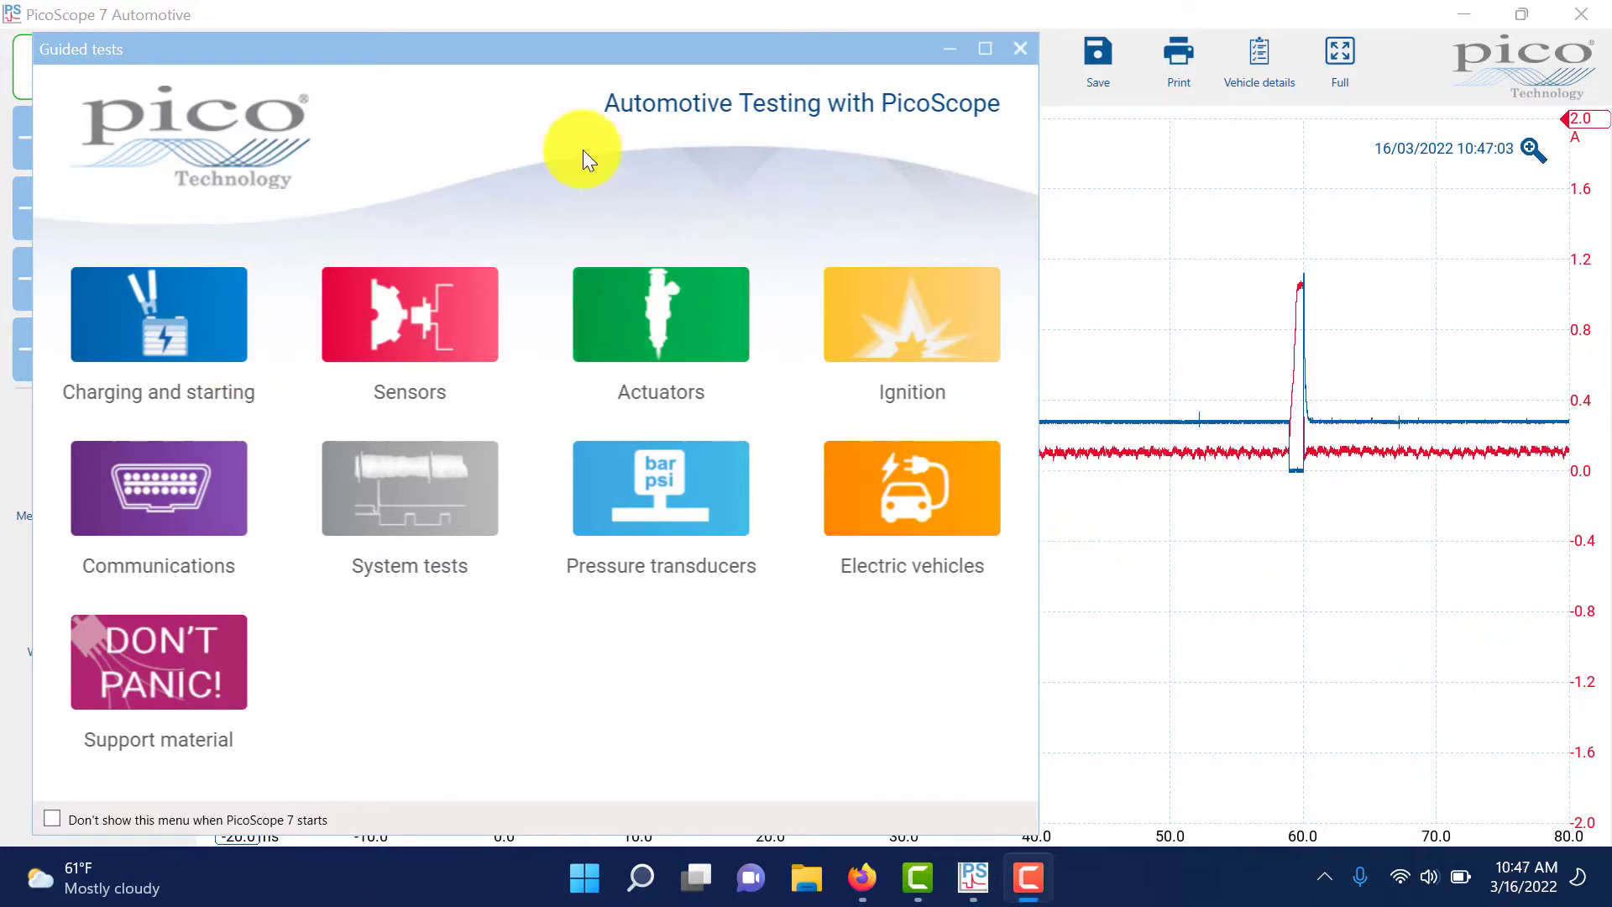
{"action": "left_click", "coordinate": [1022, 48]}
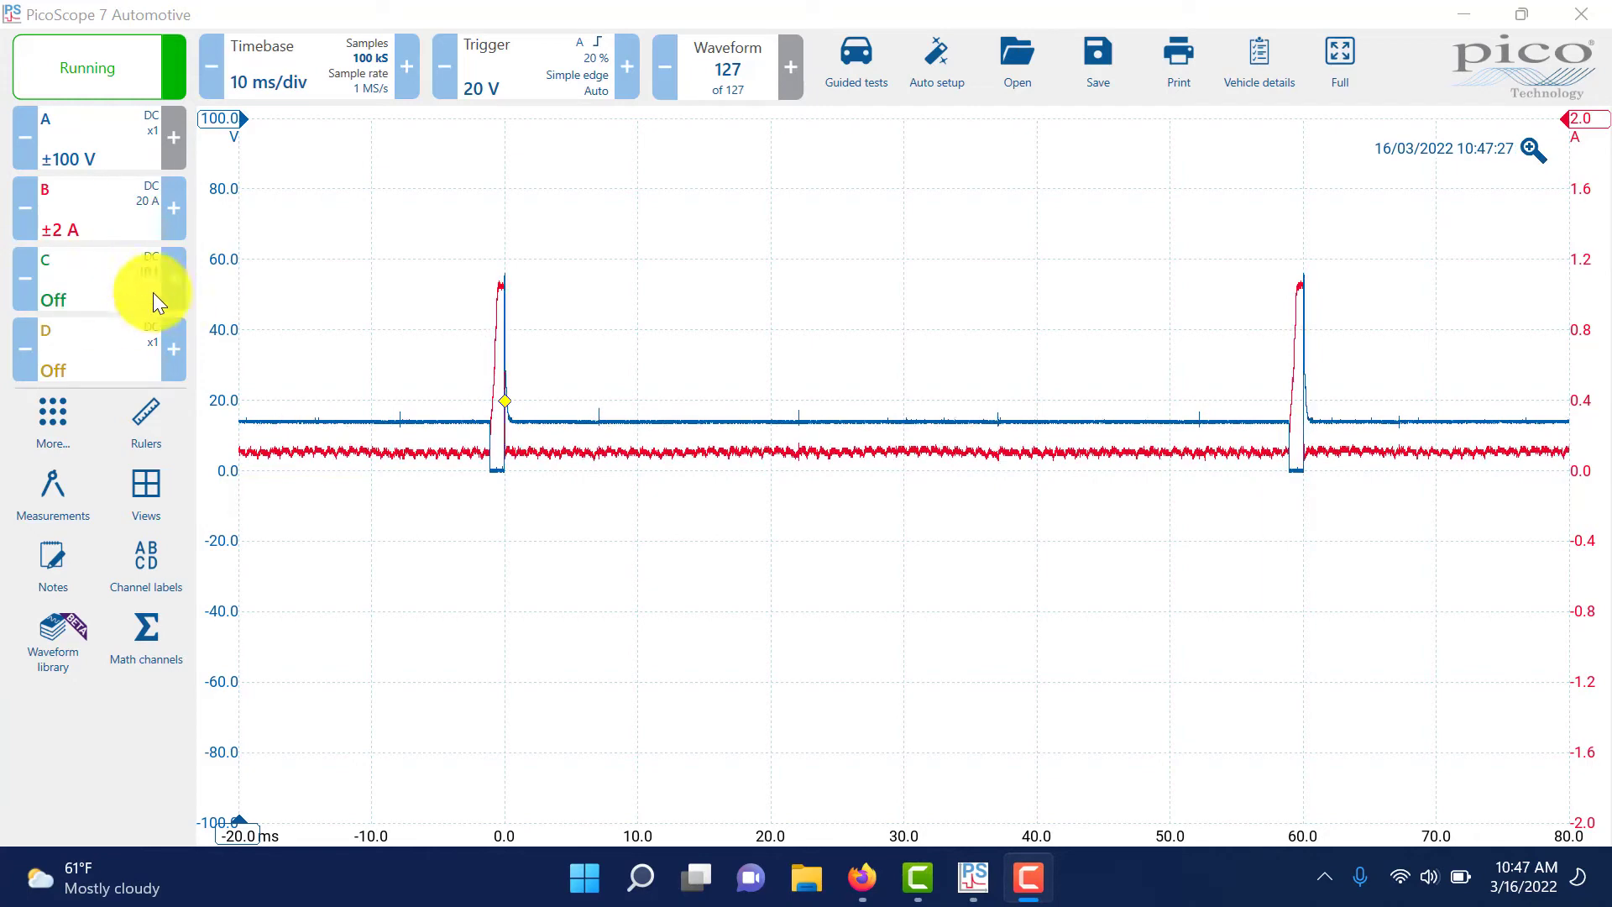
Step: Turn on channel C at ±400 V and channel D at ±5 V, and offset the channel traces vertically to separate them
{"action": "left_click", "coordinate": [173, 281]}
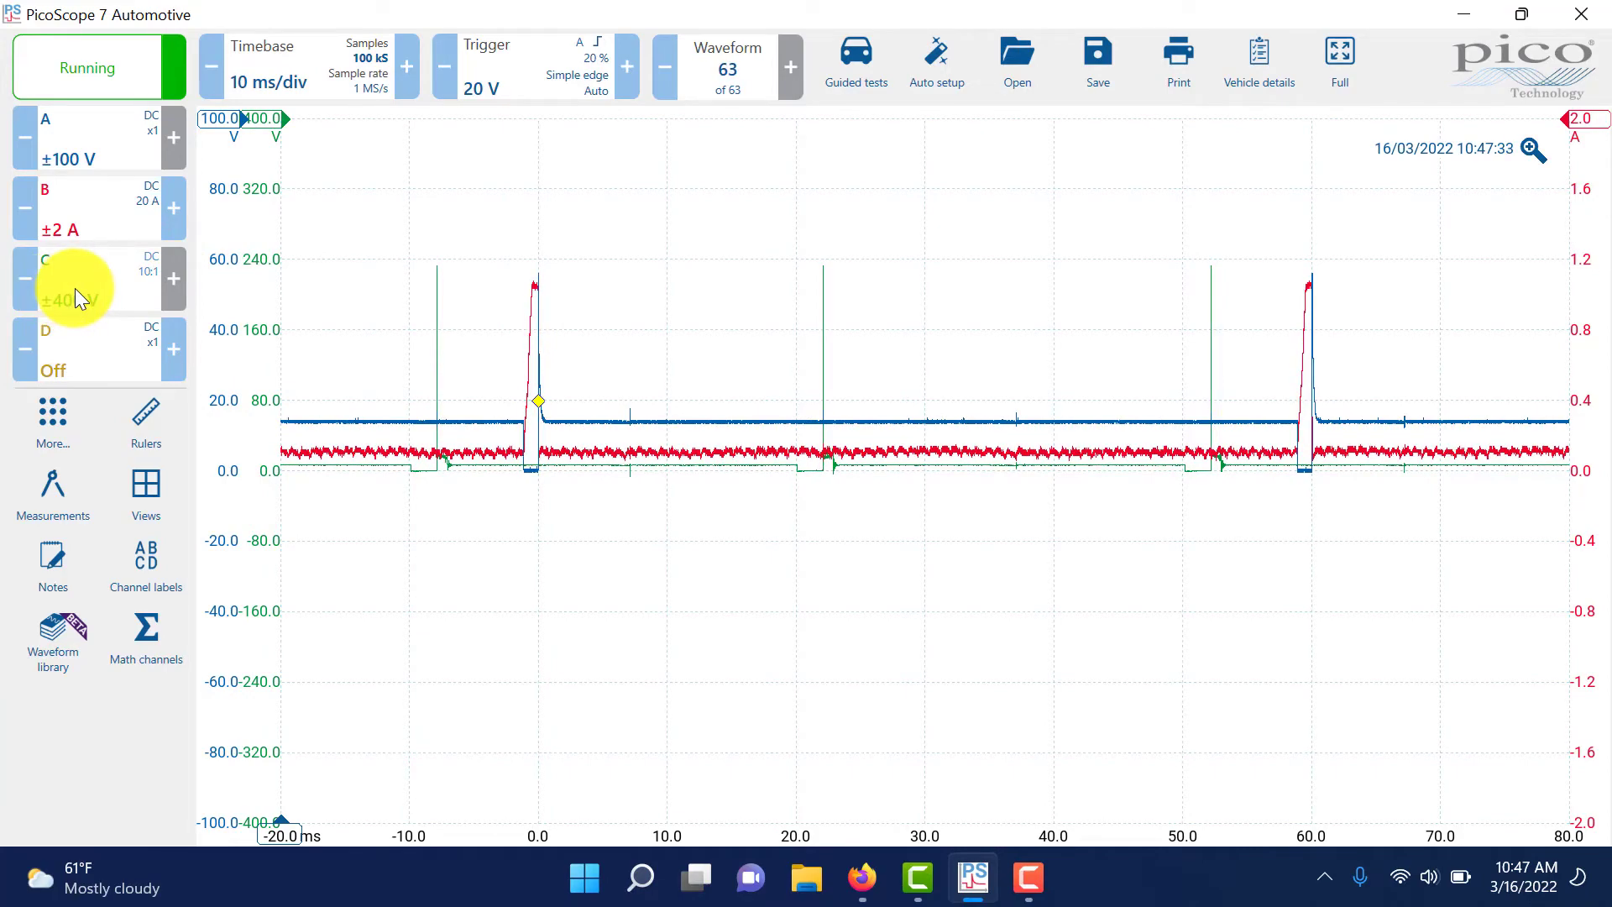
{"action": "left_click", "coordinate": [174, 351]}
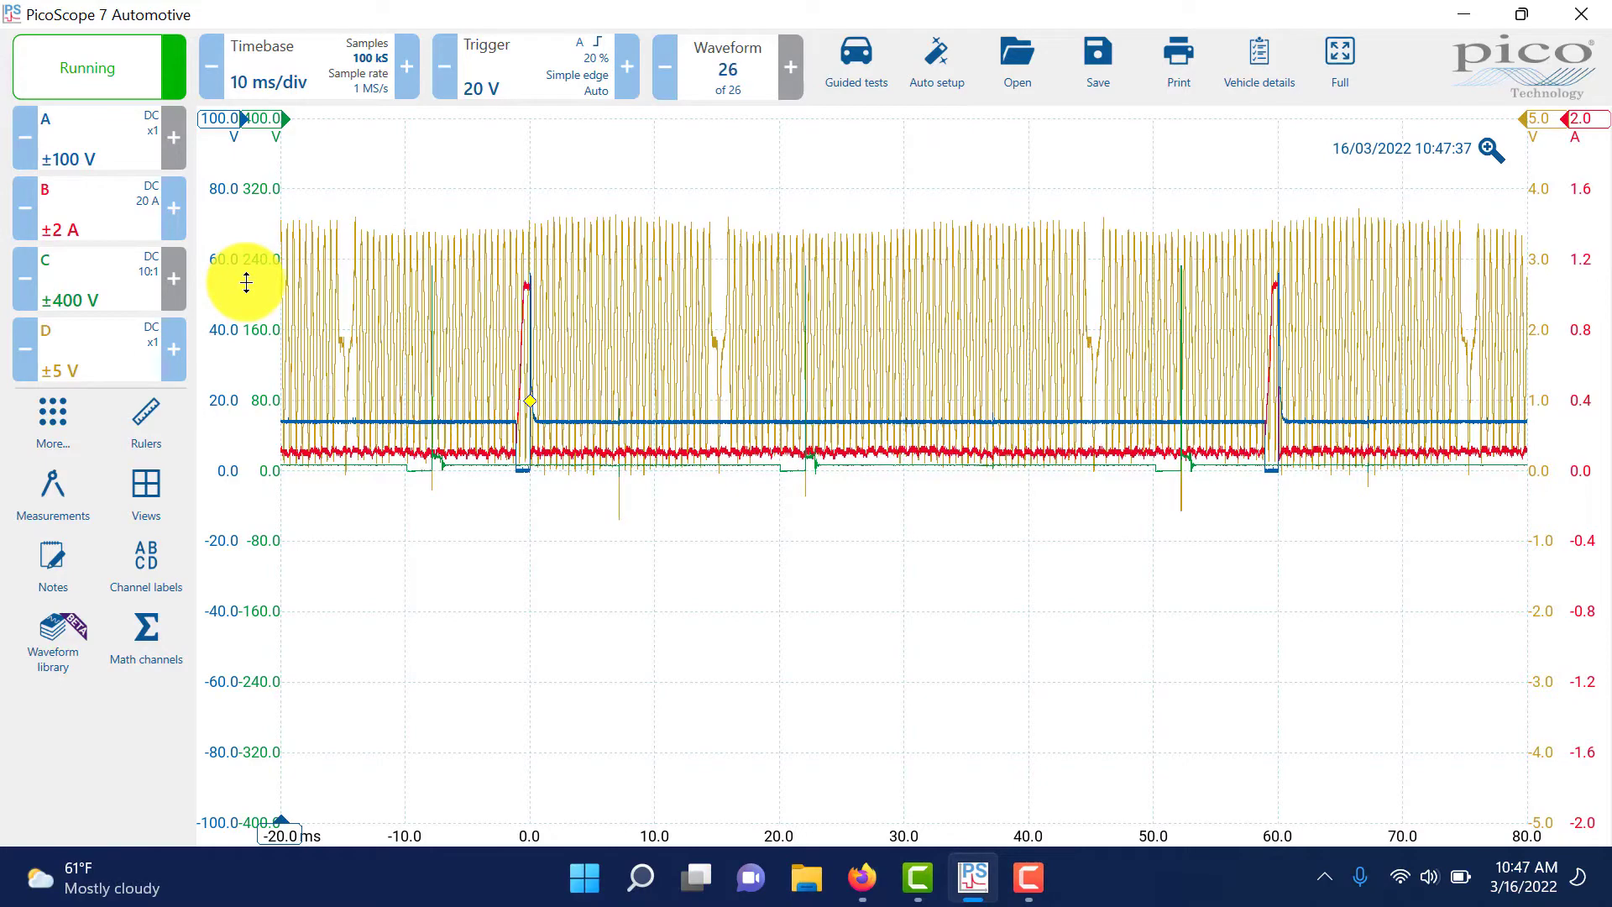
{"action": "mouse_move", "coordinate": [223, 360]}
{"action": "left_mouse_down"}
{"action": "mouse_move", "coordinate": [227, 527]}
{"action": "mouse_move", "coordinate": [227, 505]}
{"action": "left_mouse_up"}
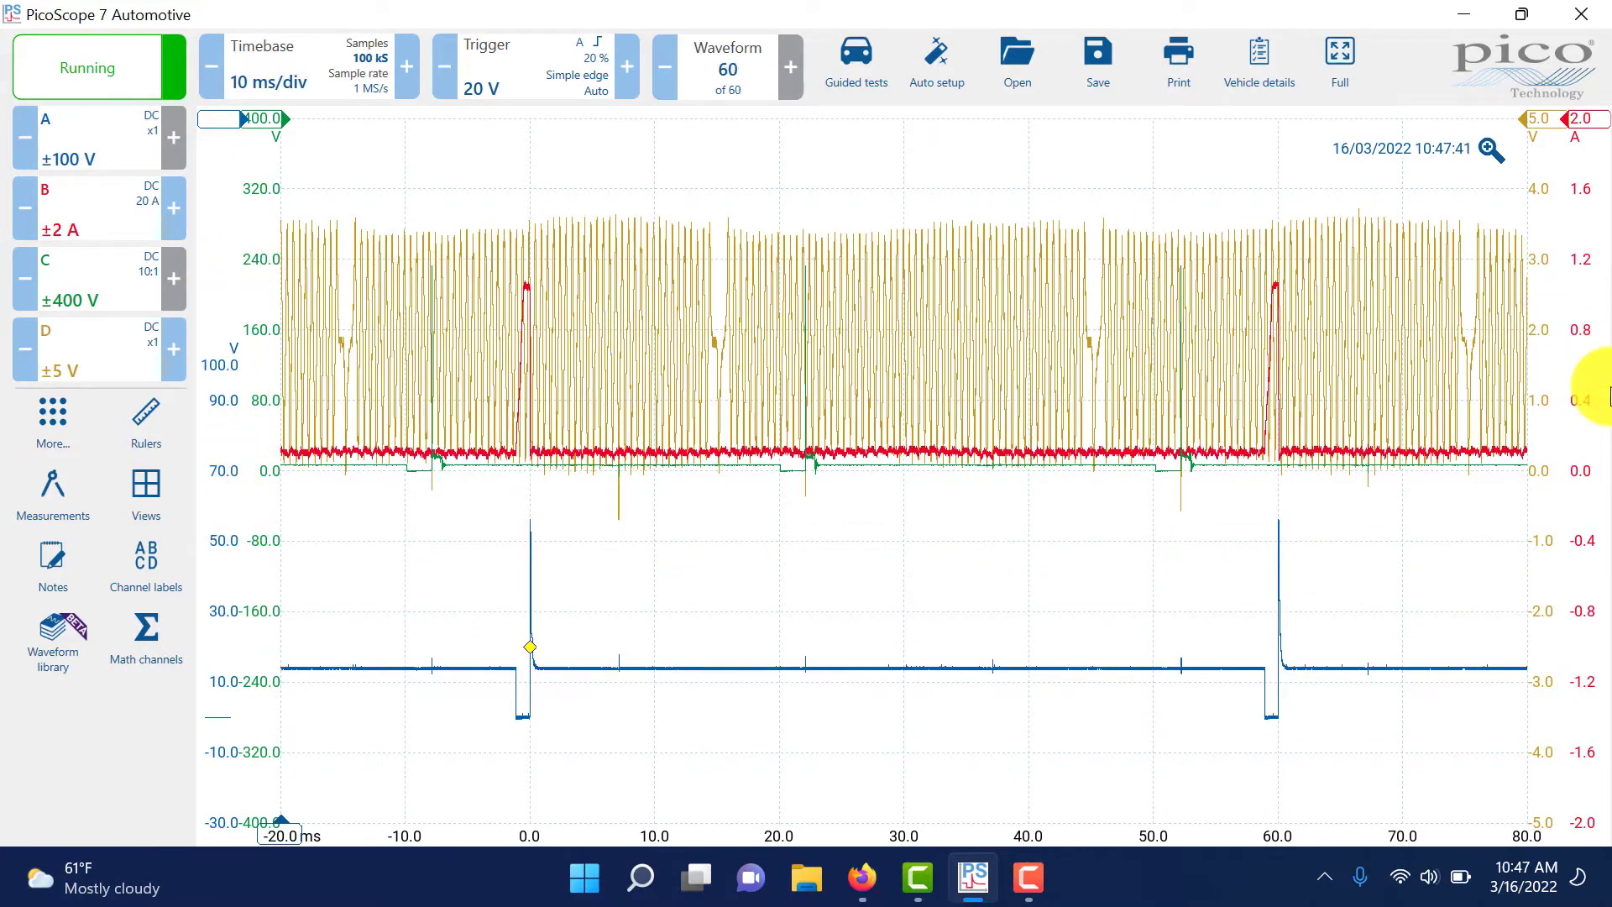
{"action": "left_click_drag", "start_coordinate": [1584, 349], "coordinate": [1538, 683]}
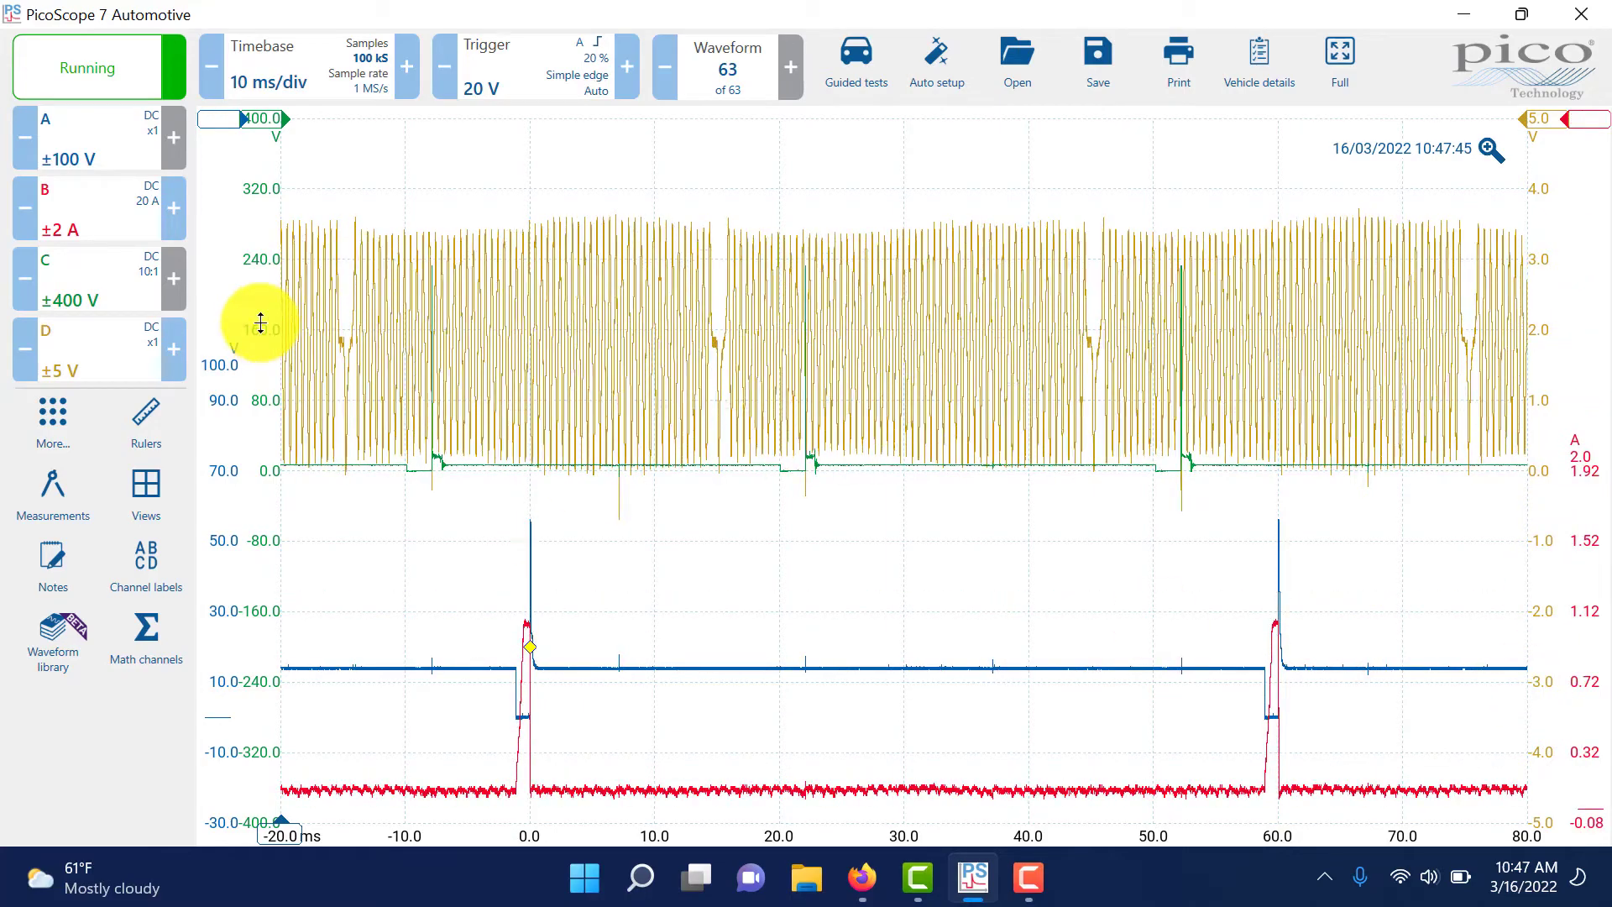
{"action": "left_click_drag", "start_coordinate": [261, 323], "coordinate": [260, 456]}
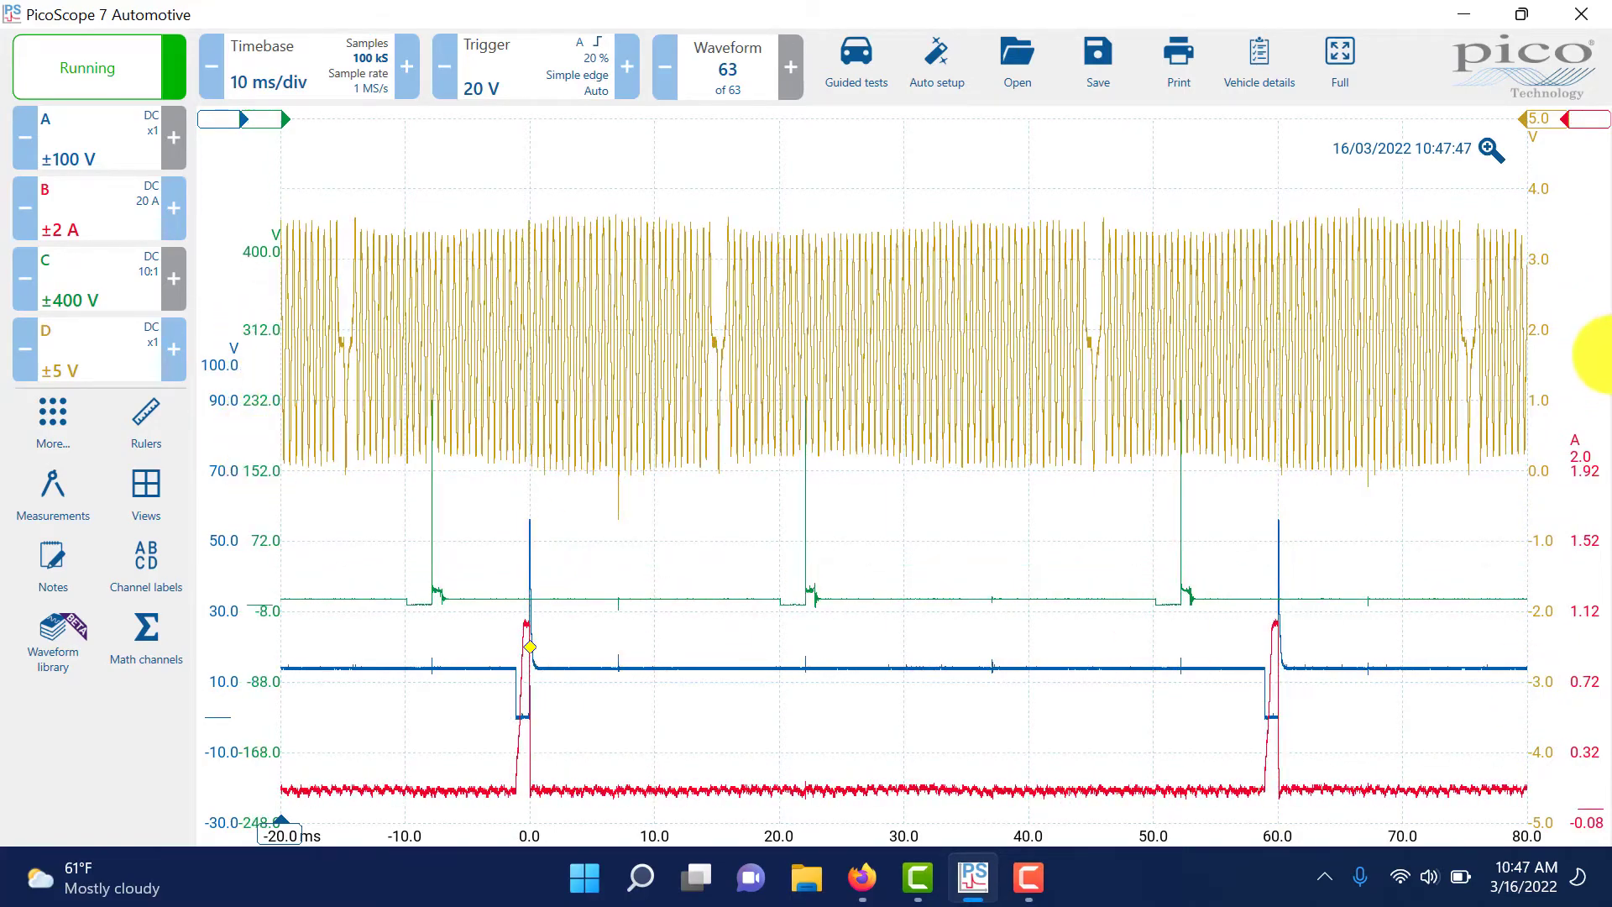
{"action": "mouse_move", "coordinate": [1540, 313]}
{"action": "left_mouse_down"}
{"action": "mouse_move", "coordinate": [1537, 386]}
{"action": "mouse_move", "coordinate": [1537, 320]}
{"action": "left_mouse_up"}
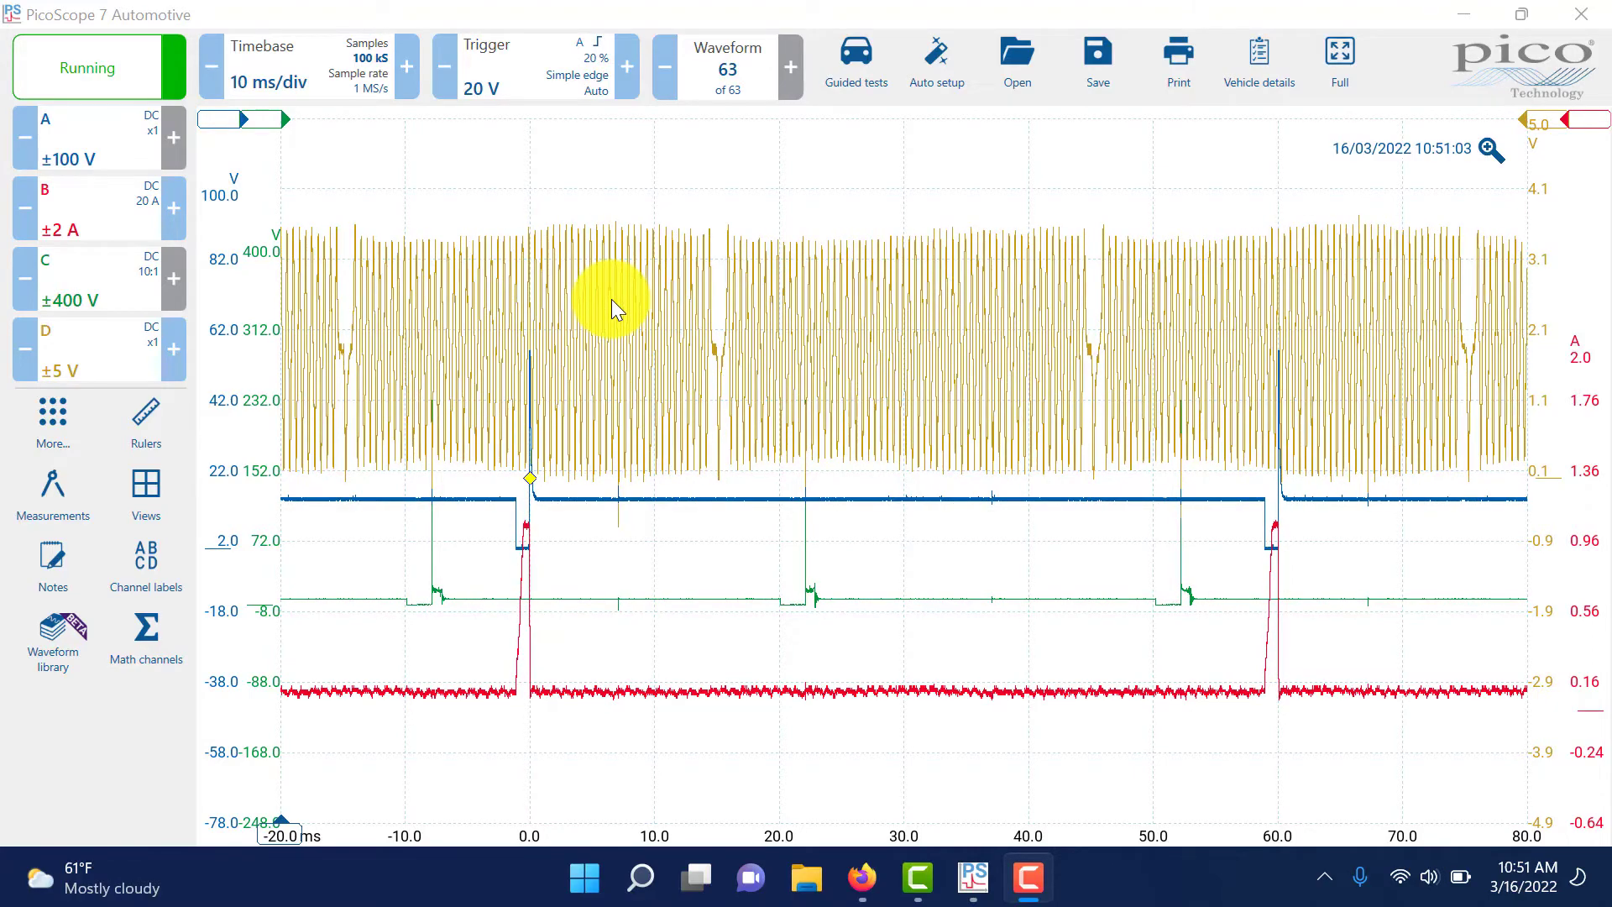
Step: Turn off channels C and D, and shift channel A's trace up so it sits clear above channel B's
{"action": "left_click", "coordinate": [87, 274]}
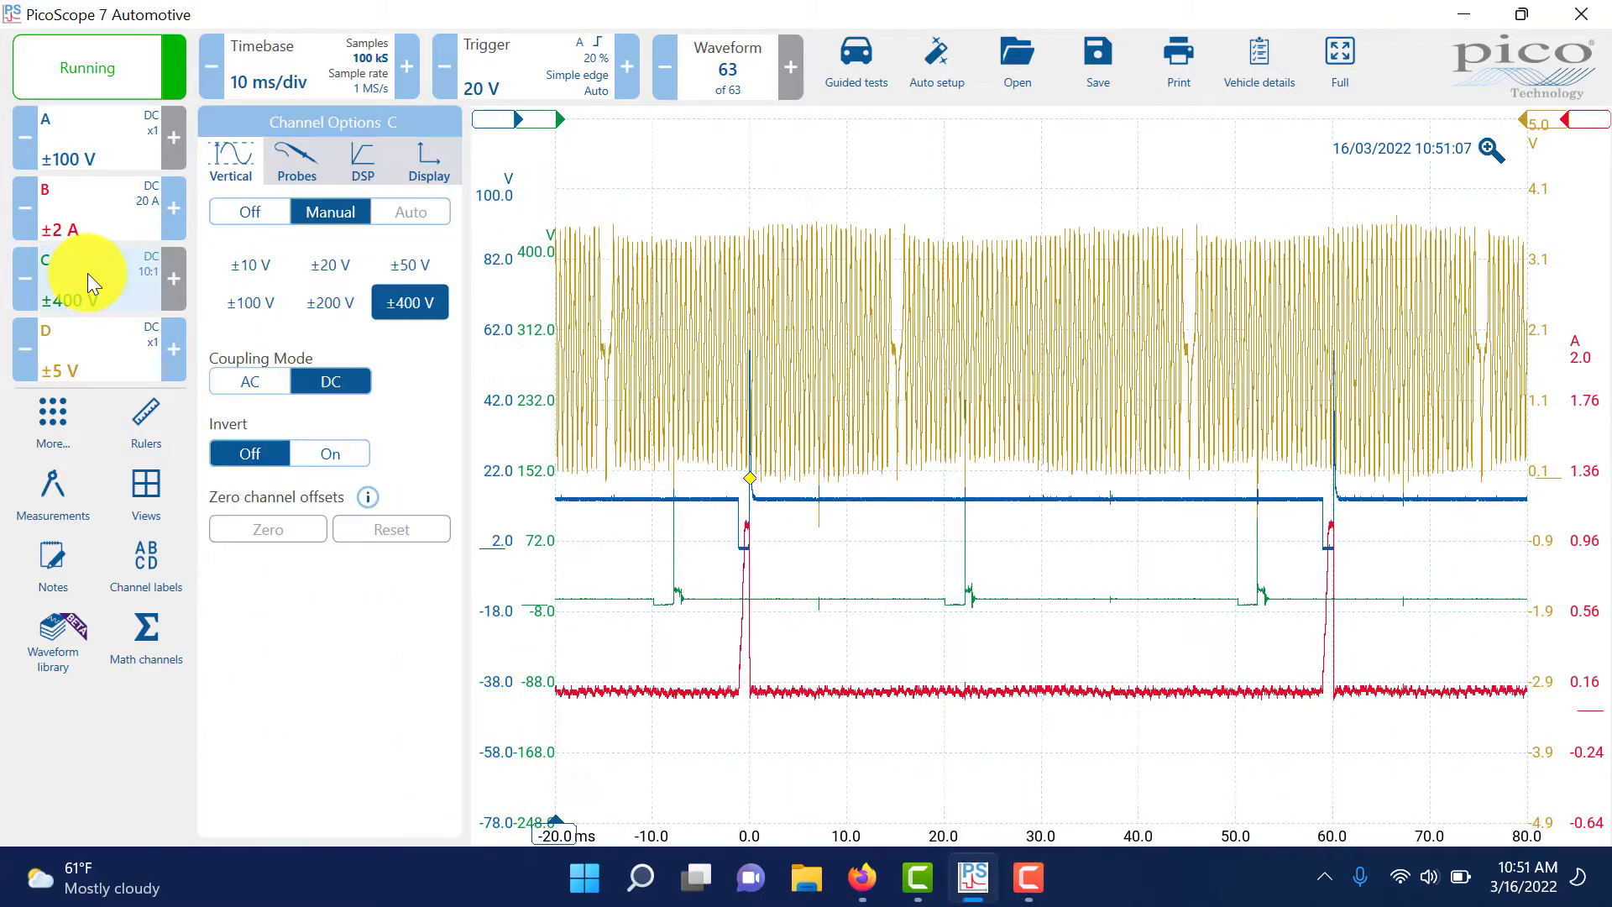
{"action": "left_click", "coordinate": [265, 215]}
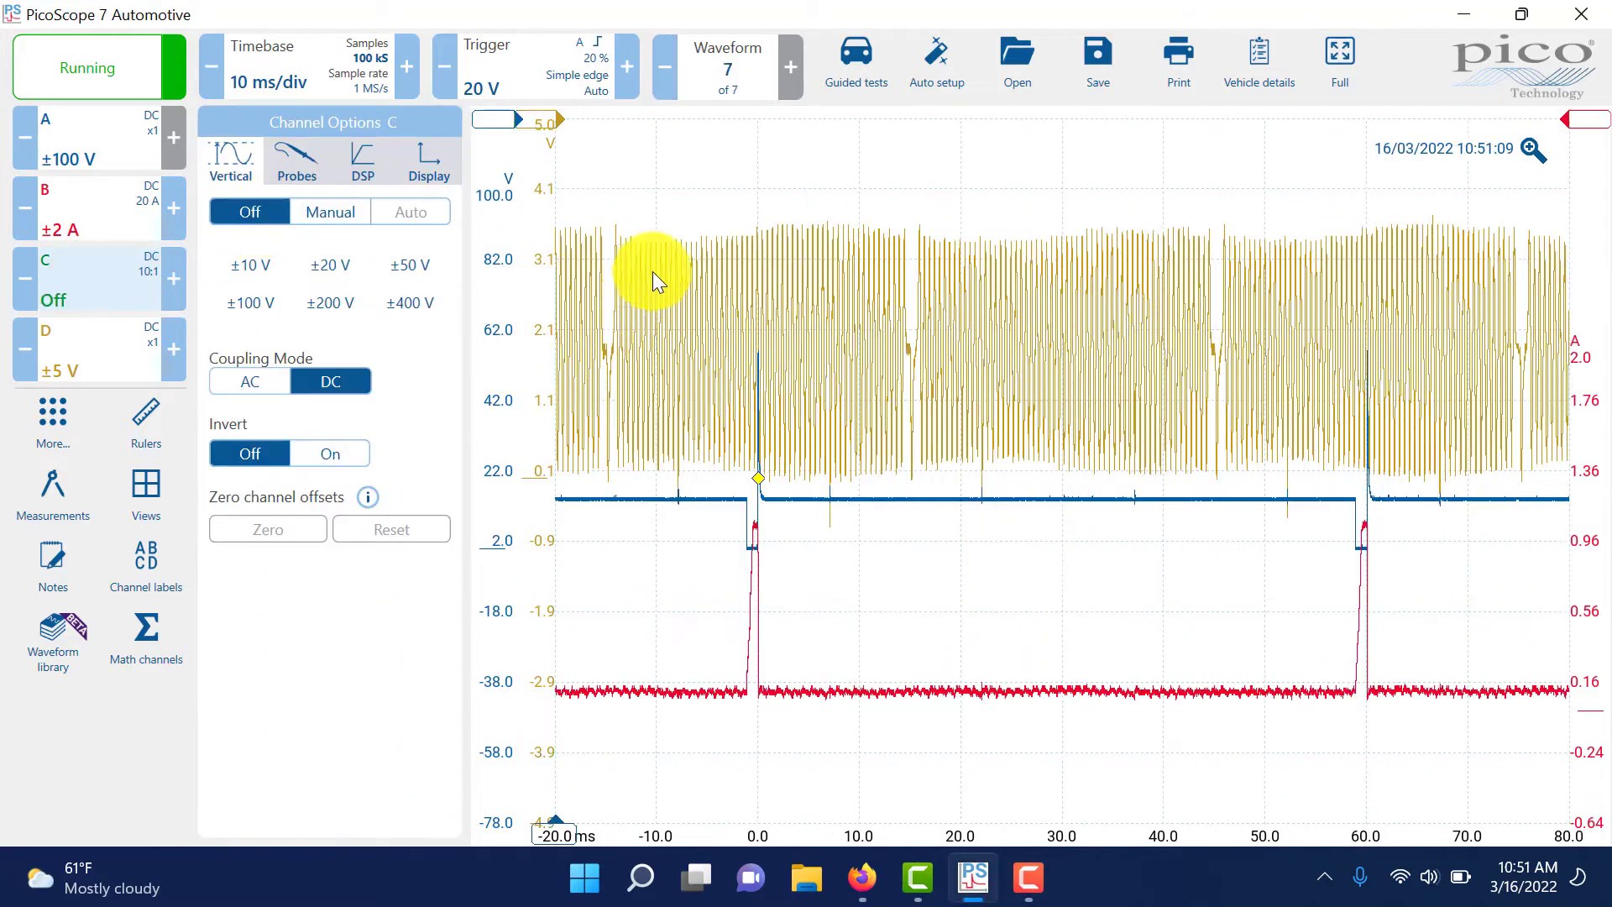
{"action": "left_click", "coordinate": [713, 164]}
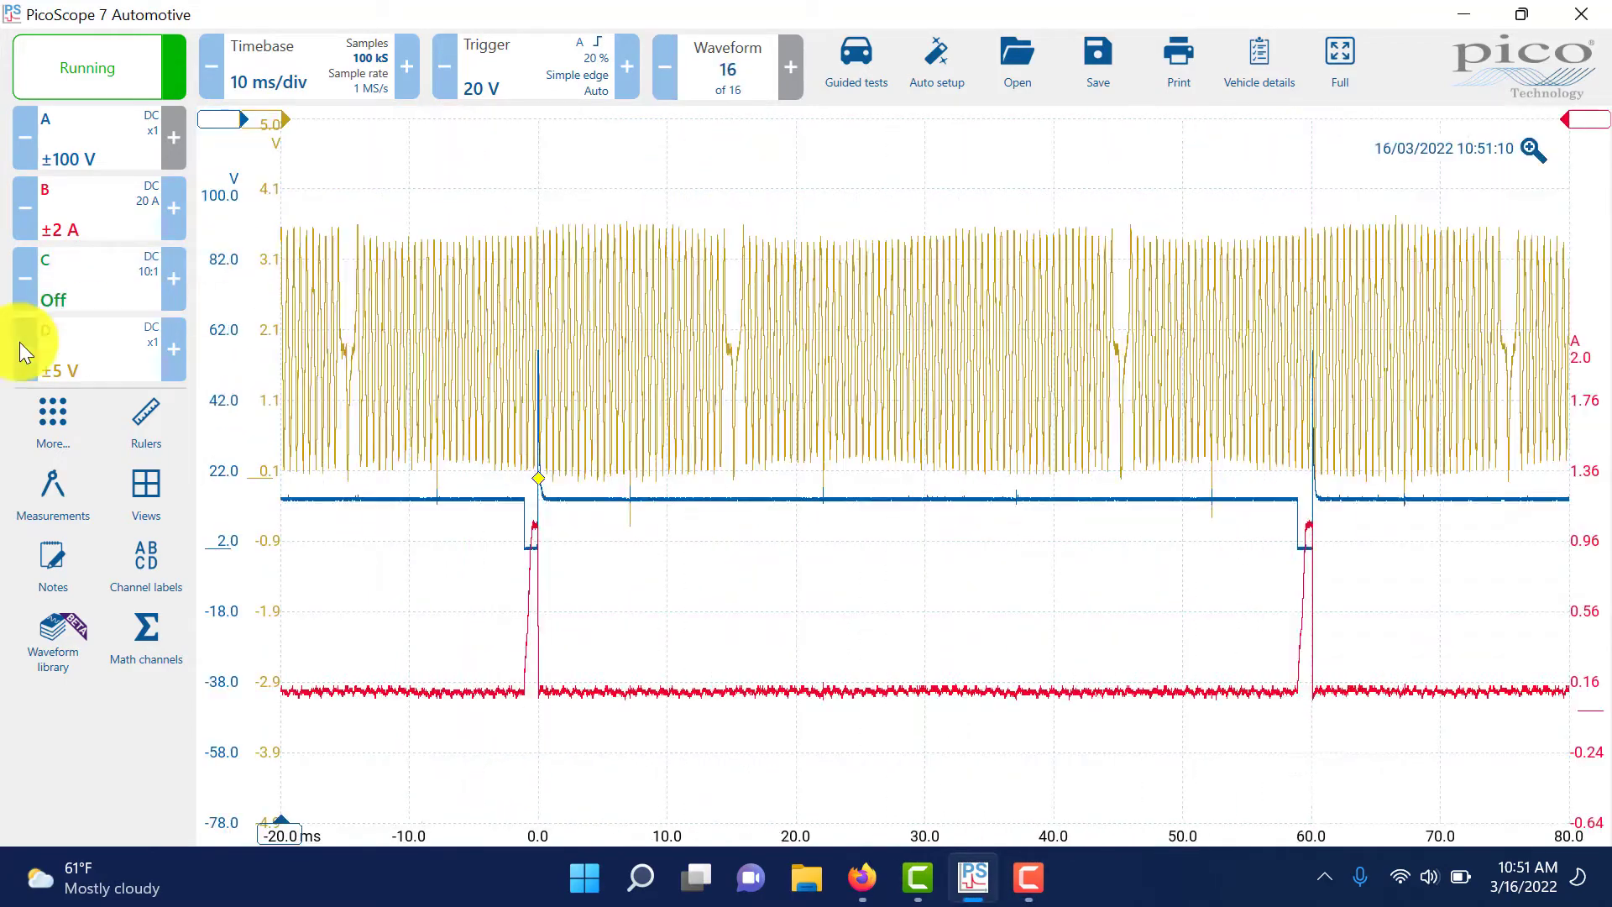
{"action": "left_click", "coordinate": [84, 355]}
{"action": "left_click", "coordinate": [235, 205]}
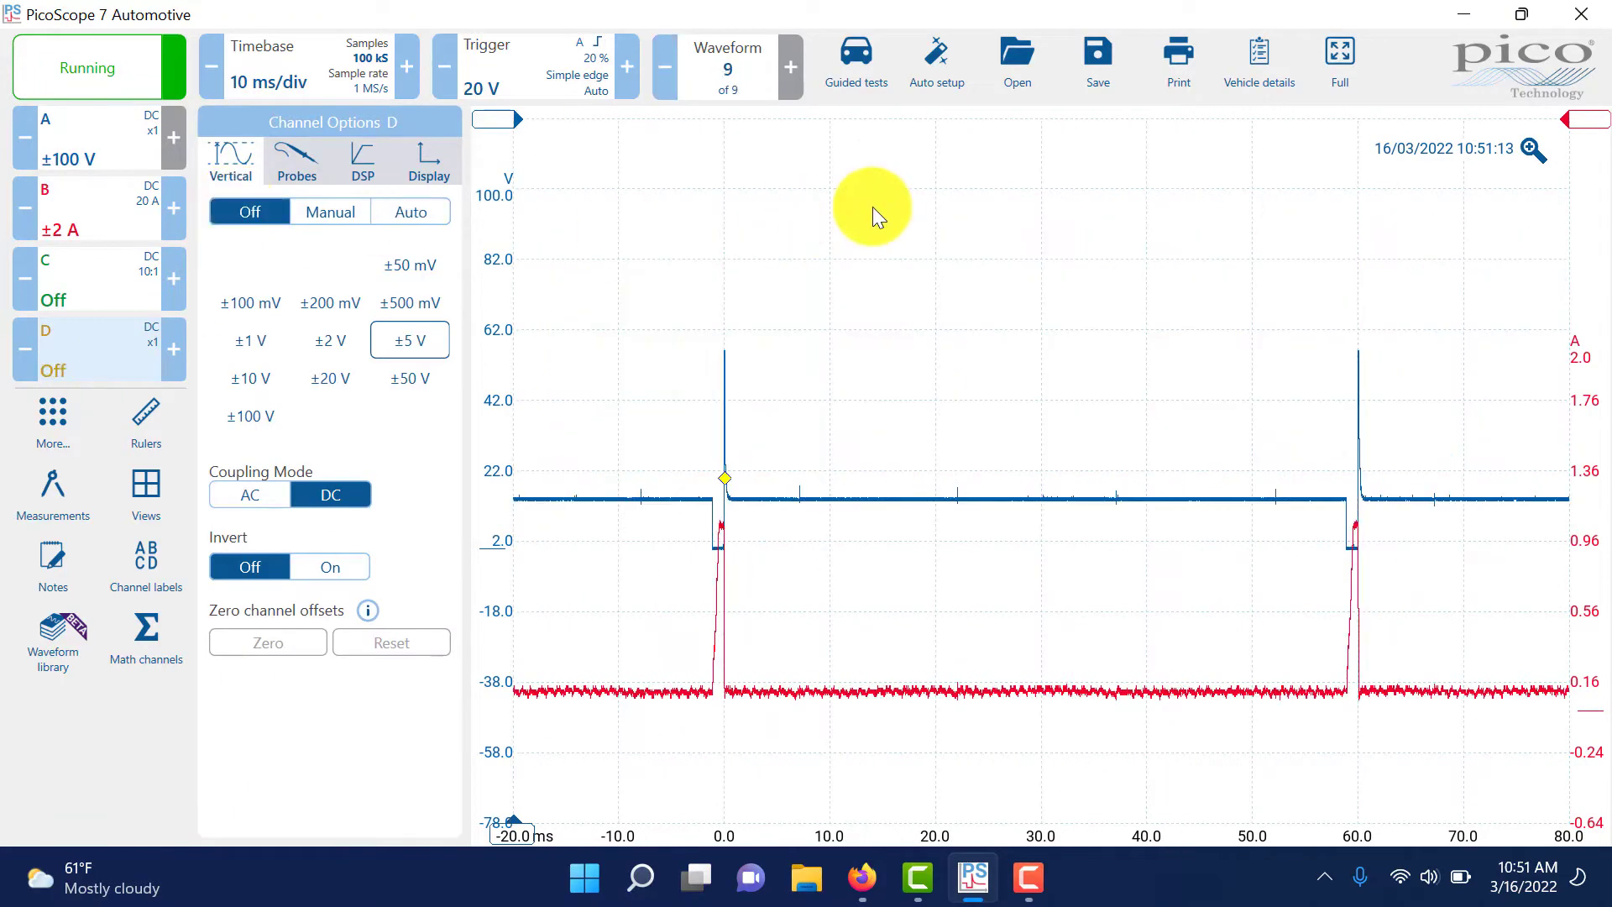
{"action": "left_click", "coordinate": [874, 207]}
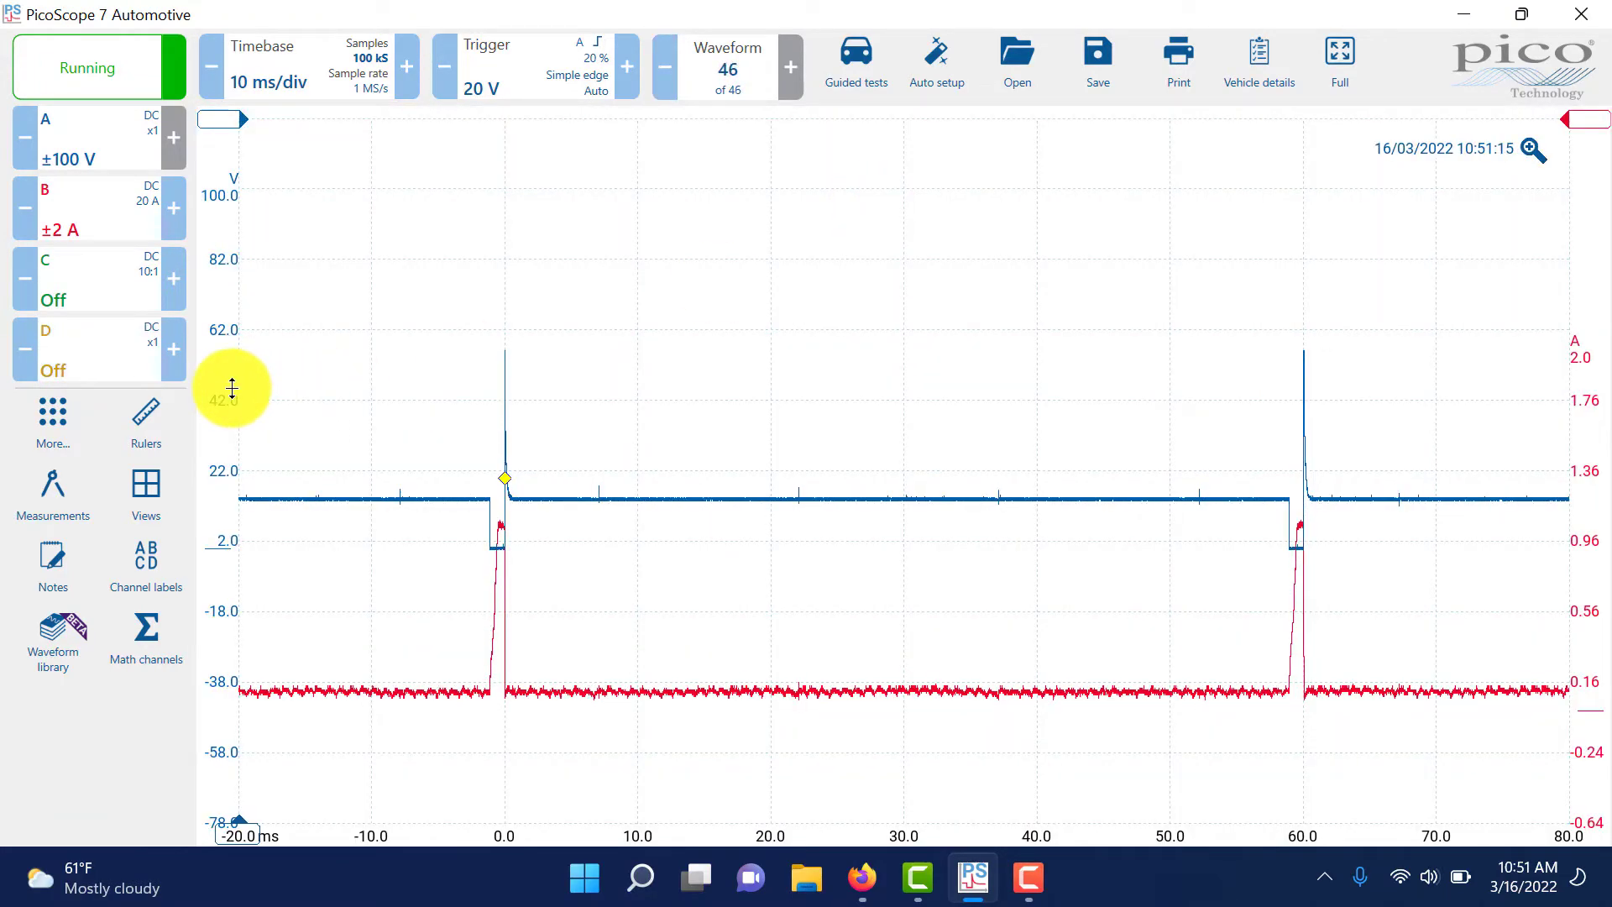
{"action": "mouse_move", "coordinate": [232, 387]}
{"action": "left_mouse_down"}
{"action": "mouse_move", "coordinate": [241, 316]}
{"action": "mouse_move", "coordinate": [241, 341]}
{"action": "left_mouse_up"}
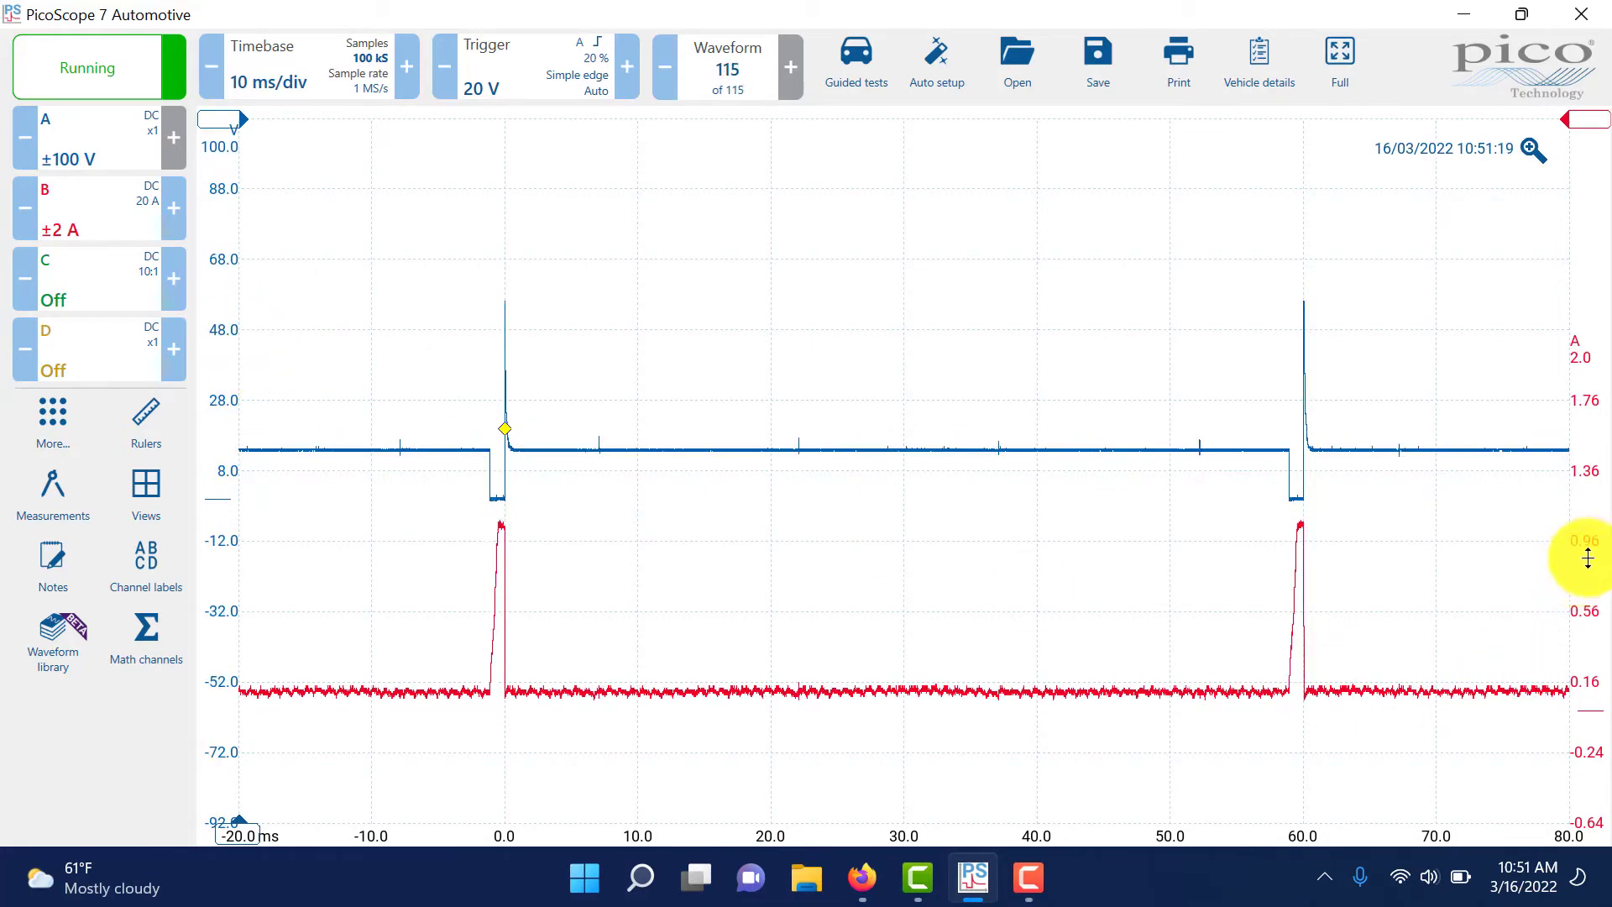
{"action": "mouse_move", "coordinate": [1588, 554]}
{"action": "left_mouse_down"}
{"action": "mouse_move", "coordinate": [1584, 609]}
{"action": "mouse_move", "coordinate": [1576, 556]}
{"action": "left_mouse_up"}
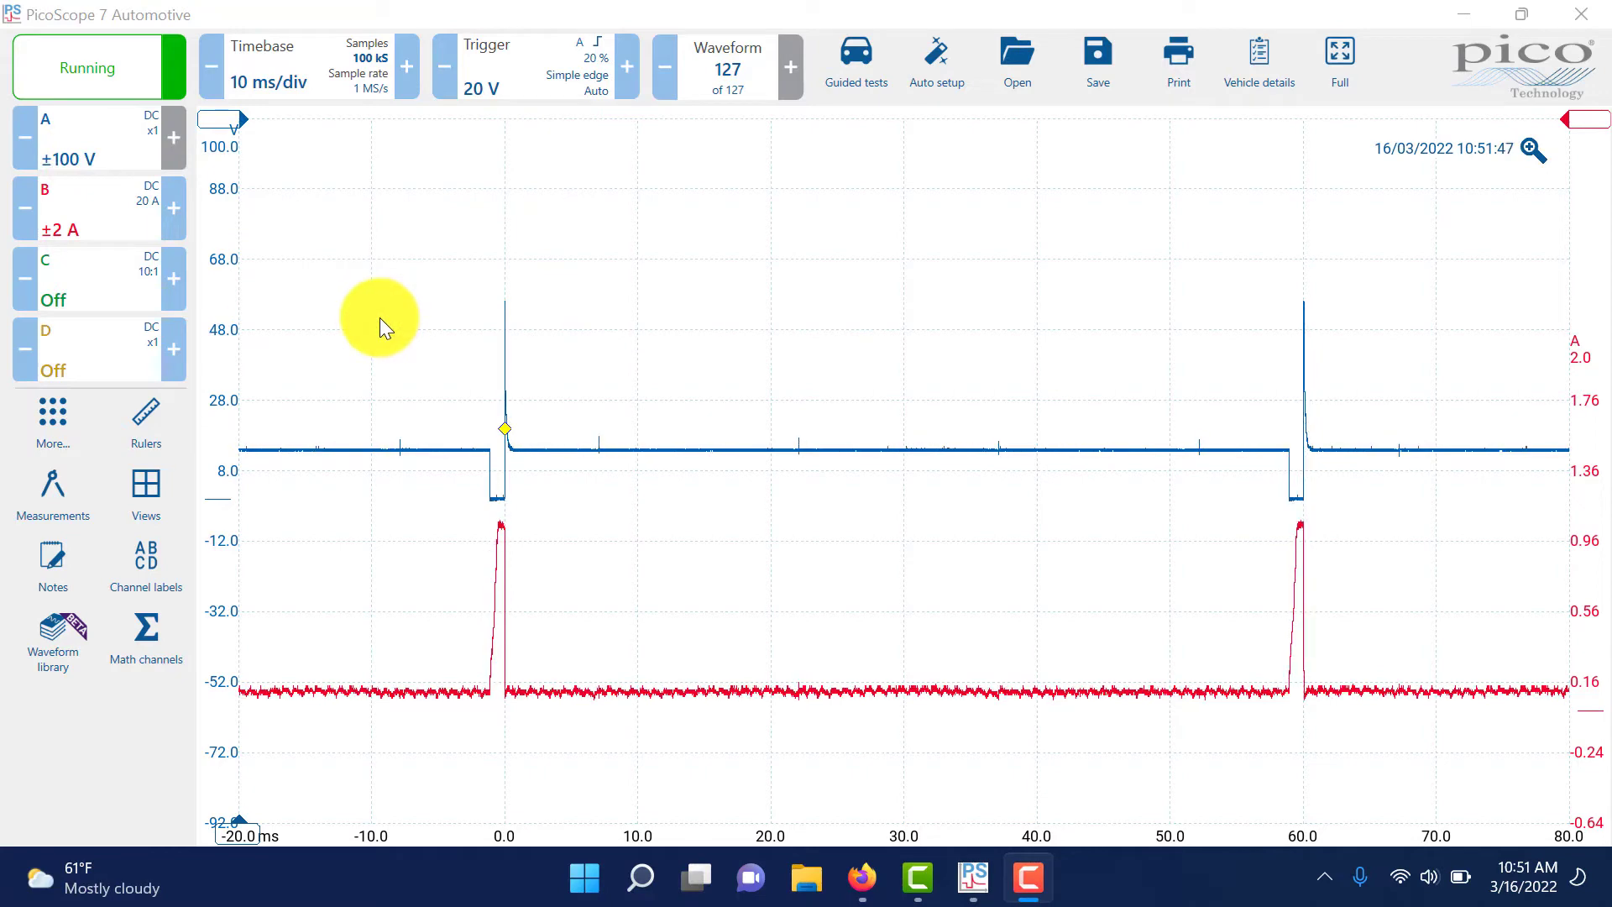
Step: Try channel A's input range at ±50 V and ±20 V, and return it to ±100 V
{"action": "left_click", "coordinate": [175, 140]}
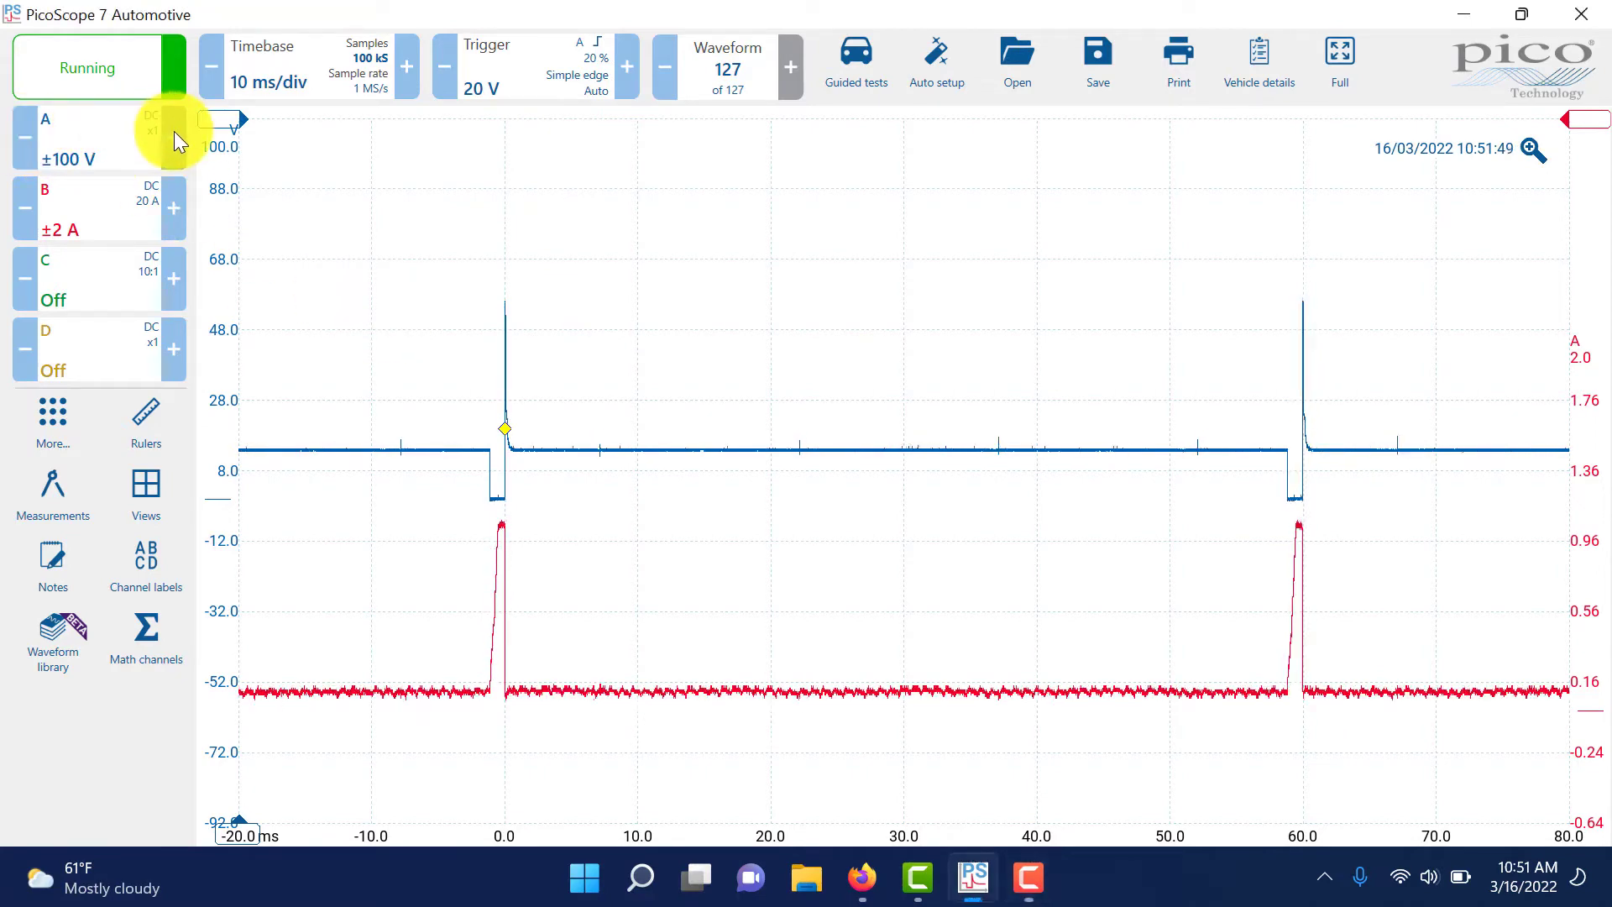
{"action": "left_click", "coordinate": [29, 134]}
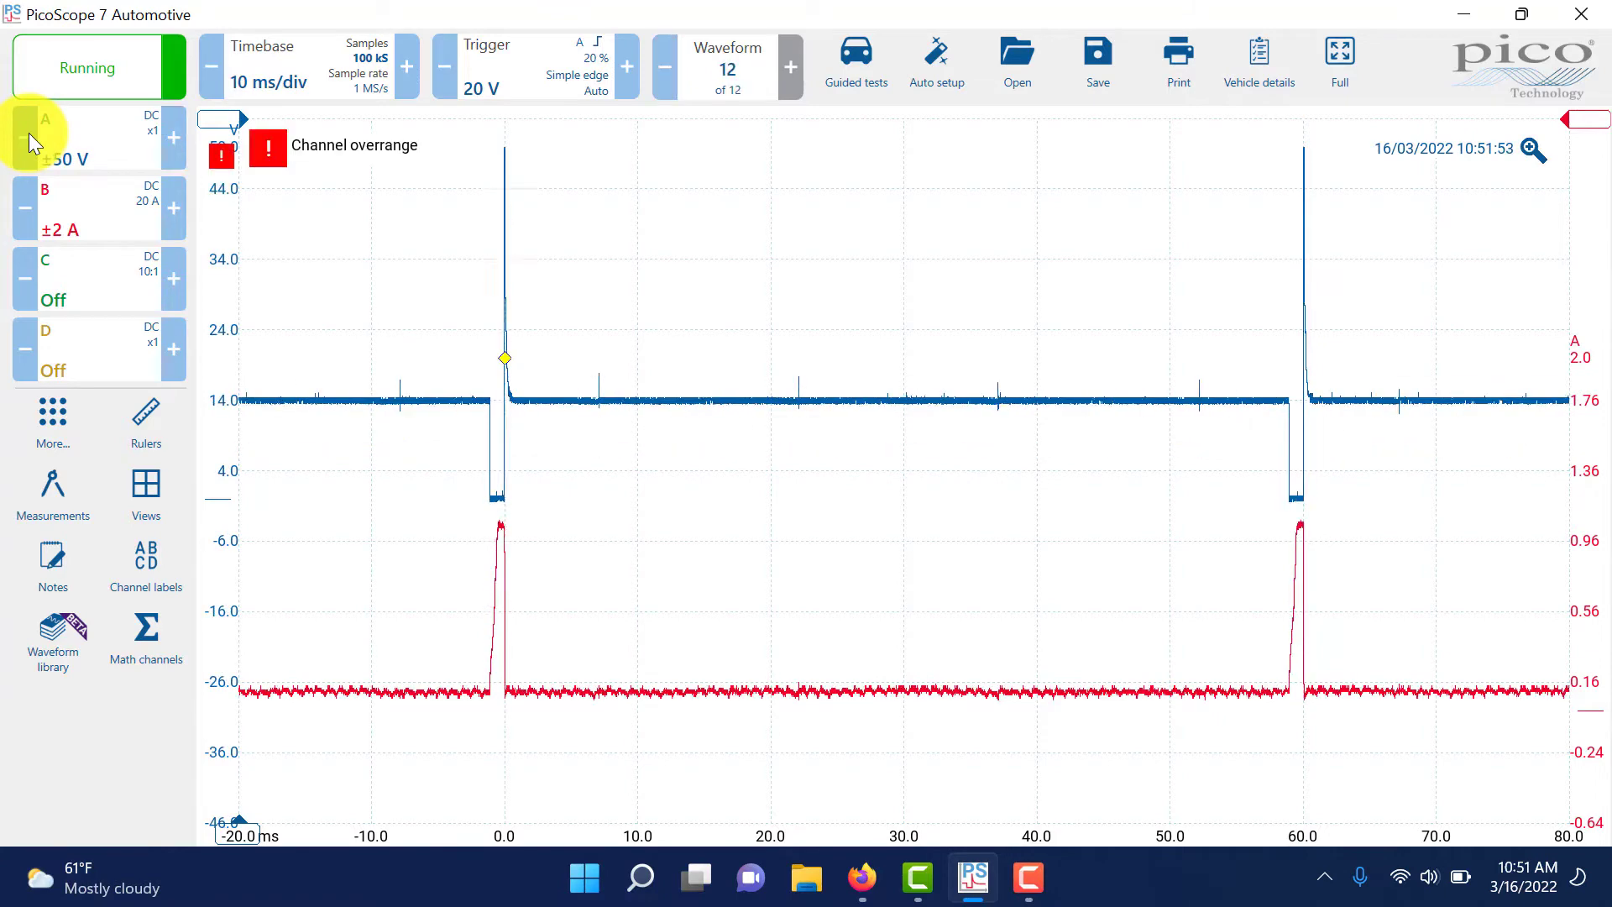
{"action": "left_click", "coordinate": [29, 135]}
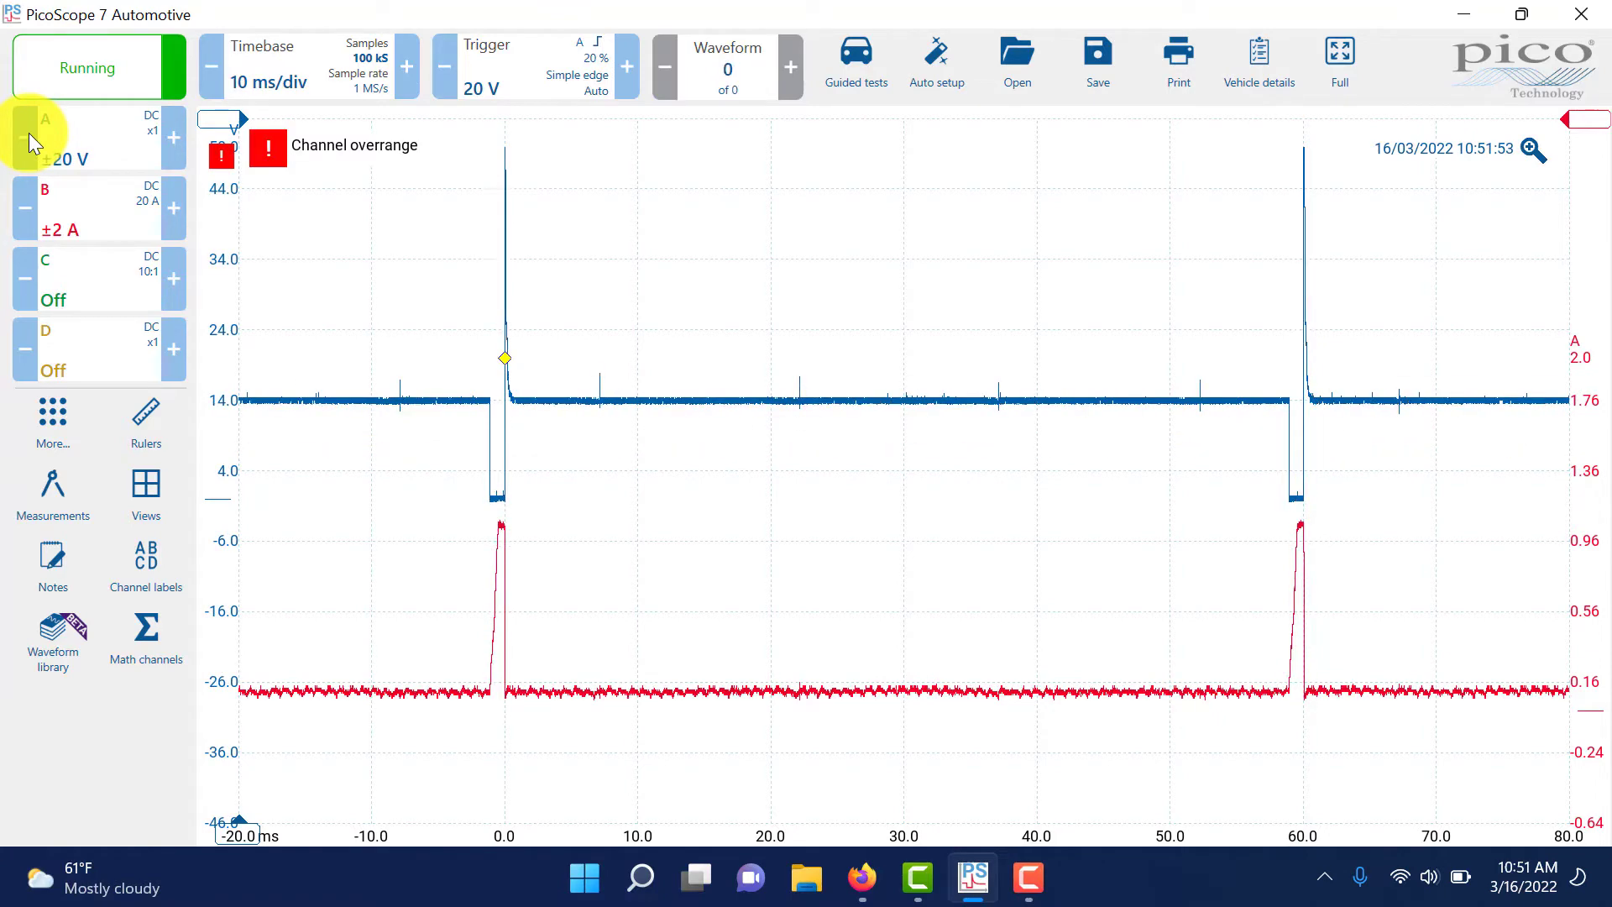
{"action": "left_click", "coordinate": [168, 137]}
{"action": "left_click", "coordinate": [168, 137]}
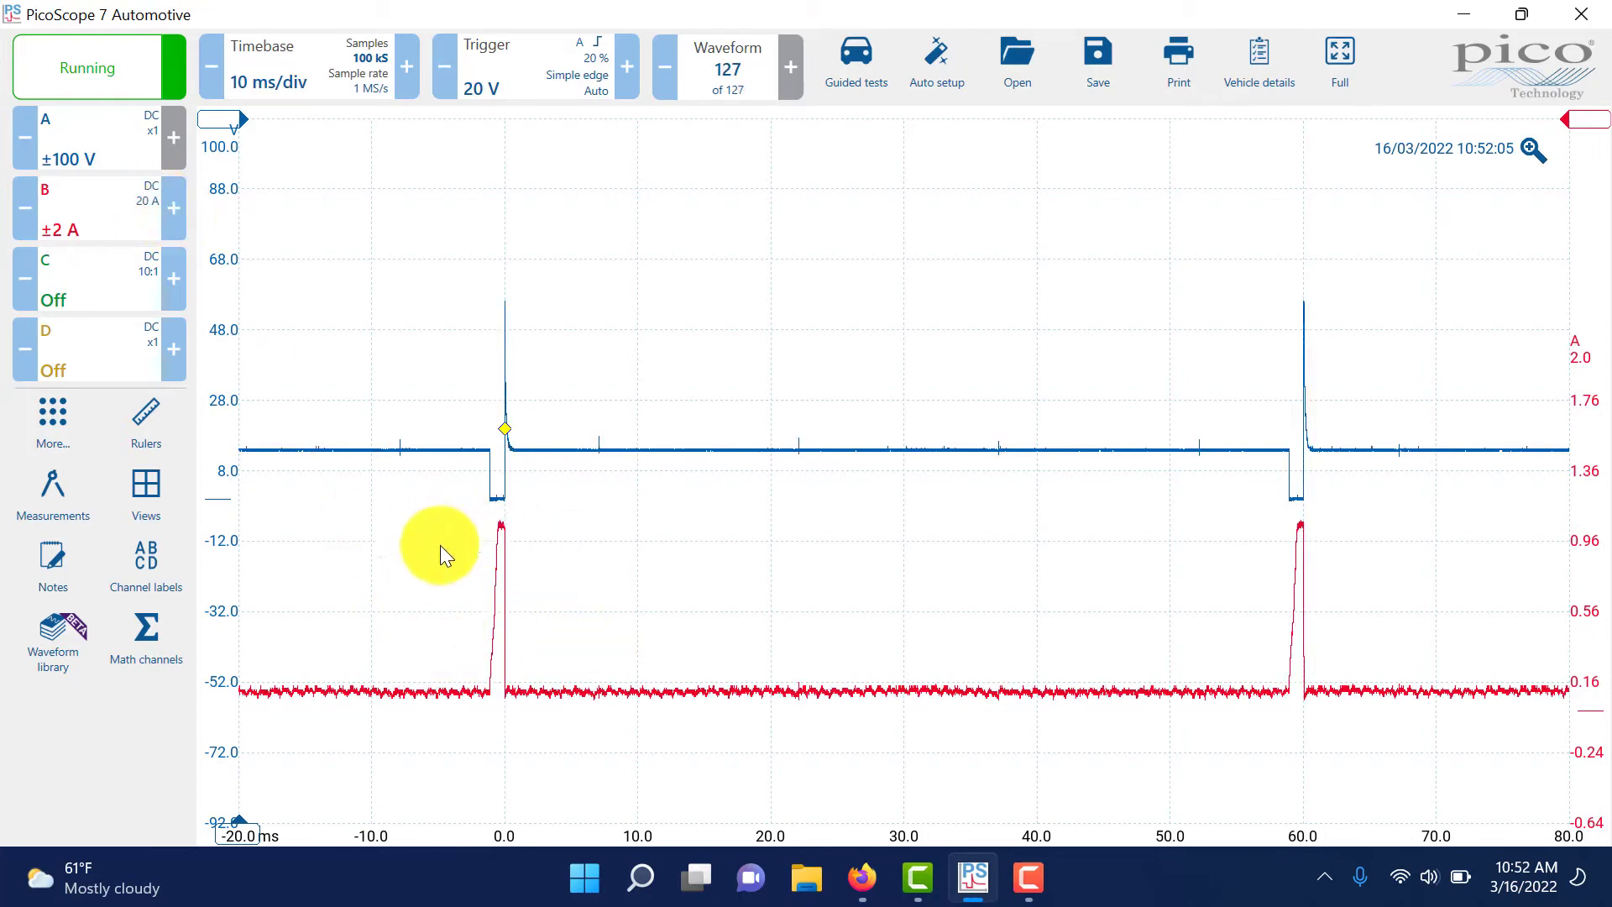
Step: Set channel B's input range to ±5 A and the timebase to 50 ms/div
{"action": "left_click", "coordinate": [170, 198]}
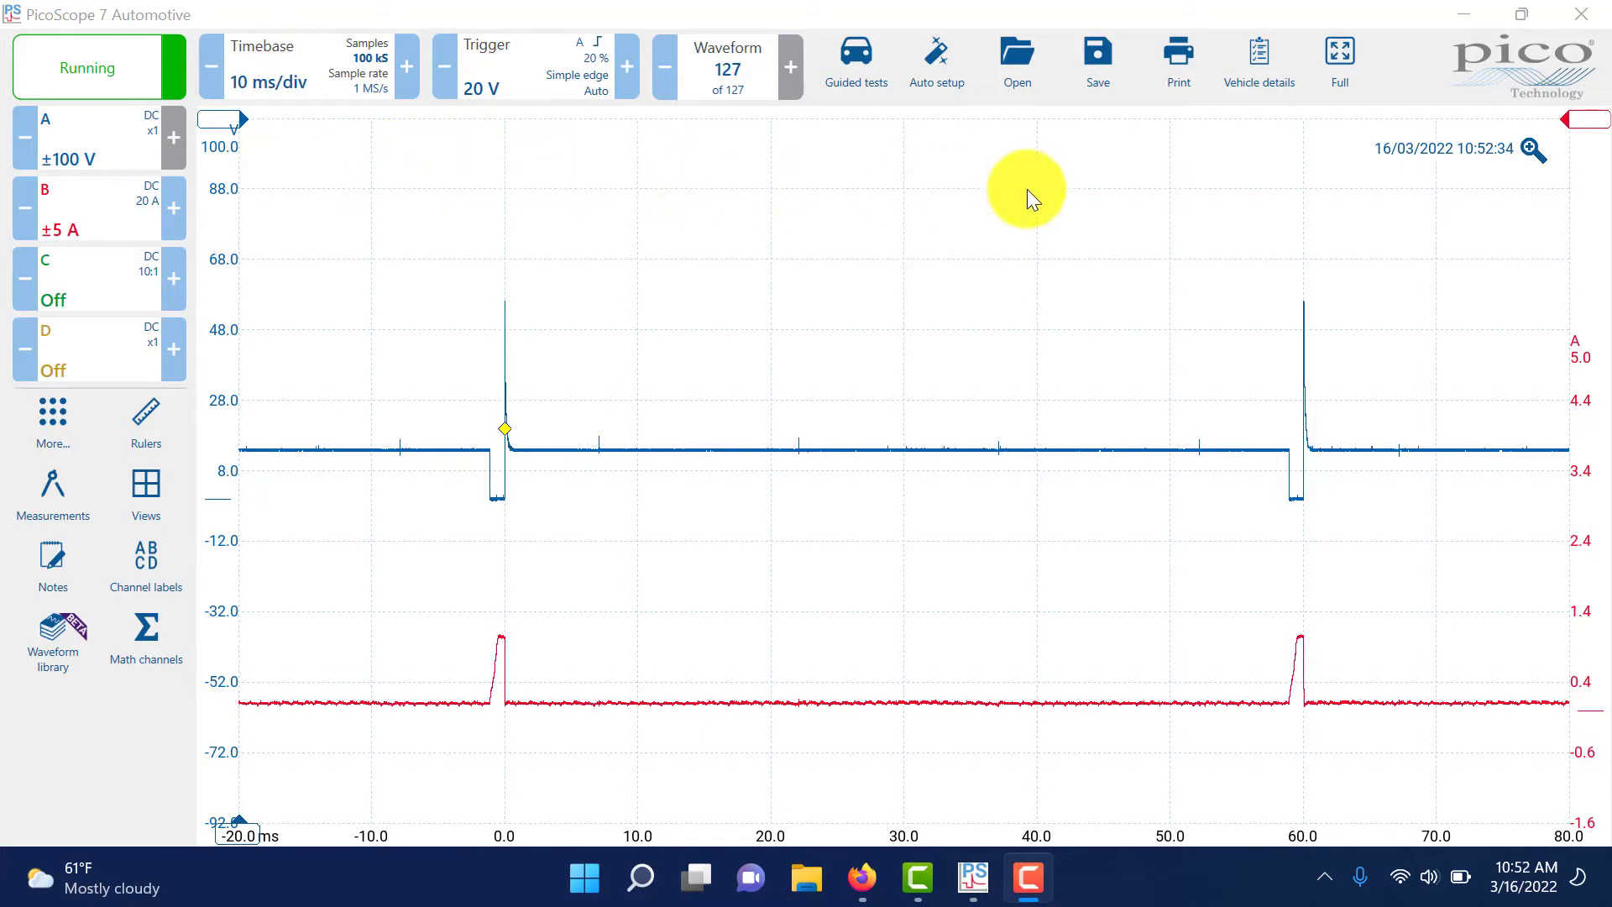
{"action": "left_click", "coordinate": [405, 67]}
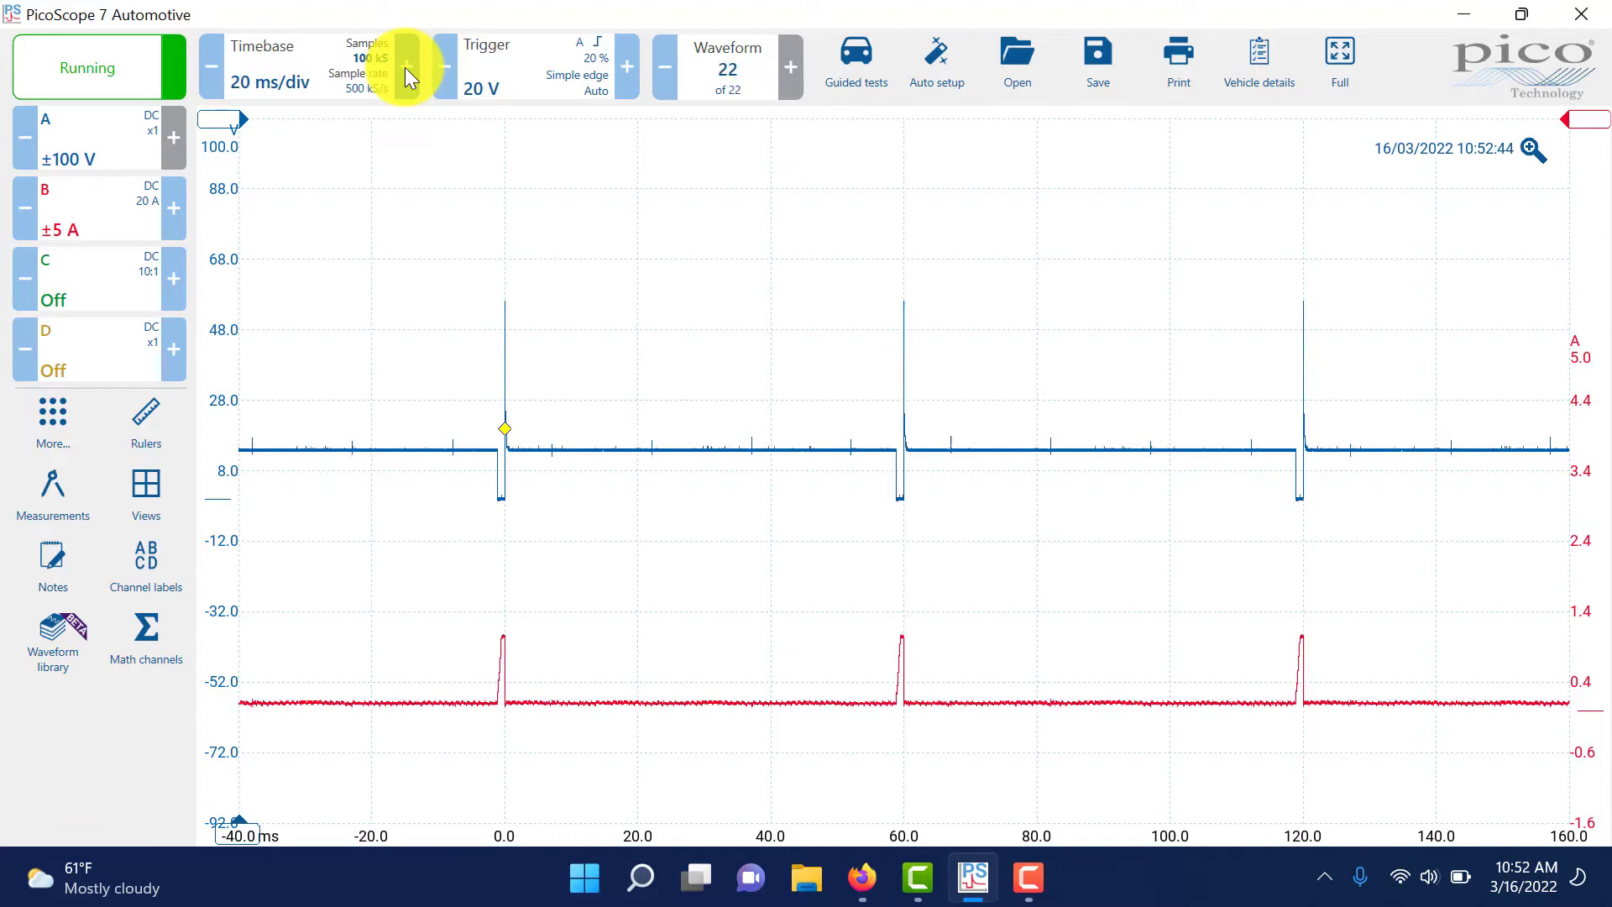
{"action": "left_click", "coordinate": [405, 67]}
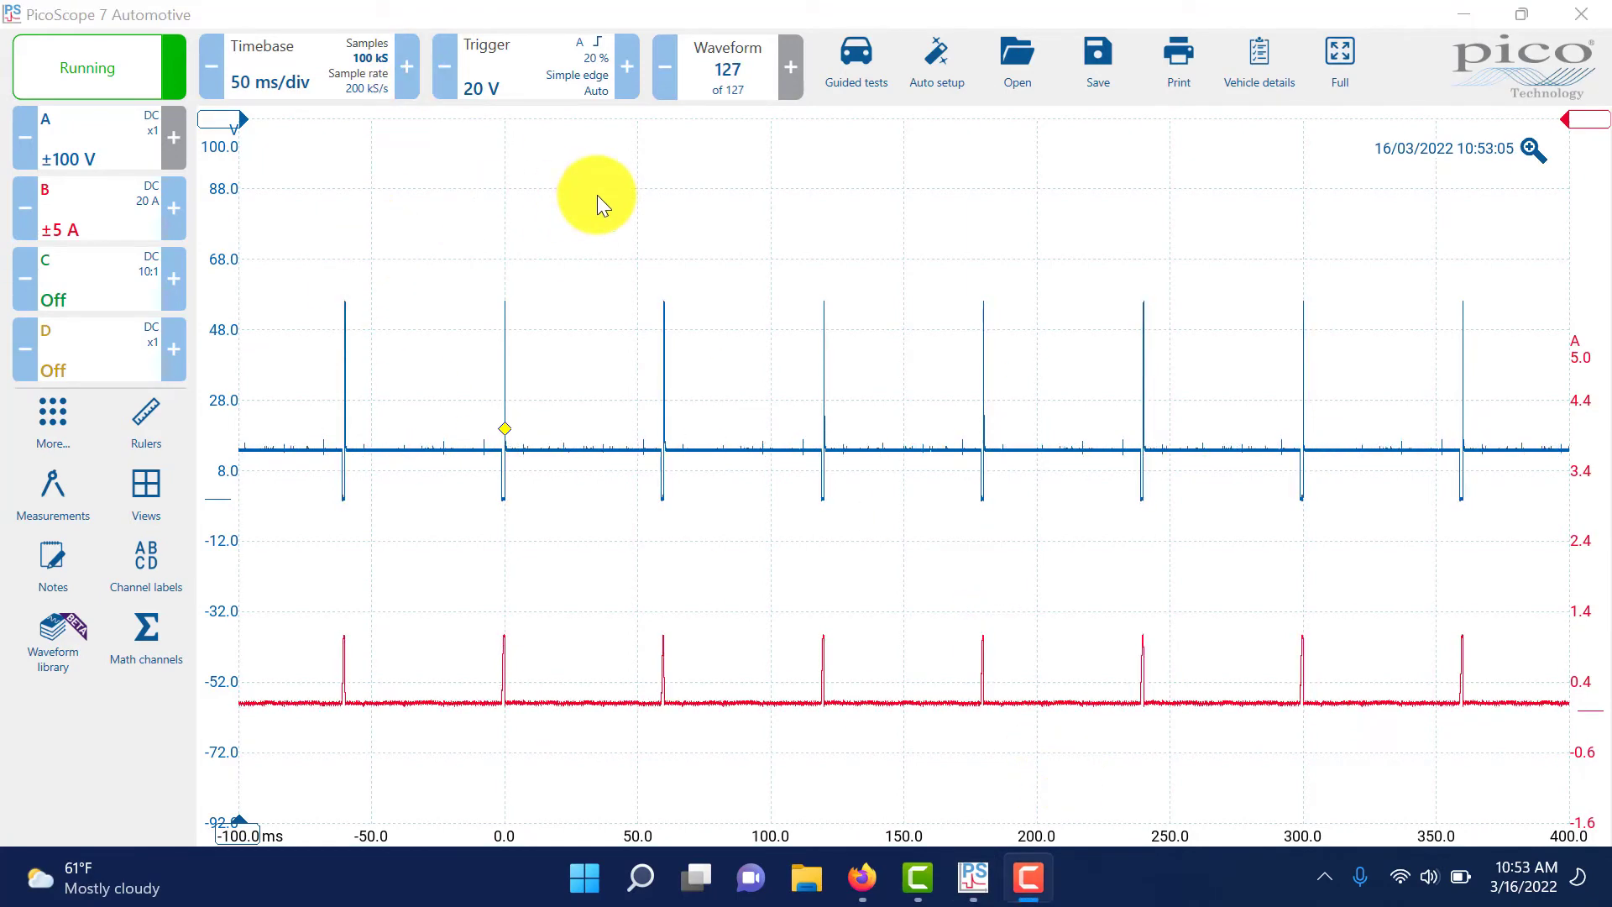
Step: Try several positions for channel A's trigger marker, and leave it at 16 V with a 17 % pre-trigger
{"action": "left_click_drag", "start_coordinate": [506, 432], "coordinate": [391, 420]}
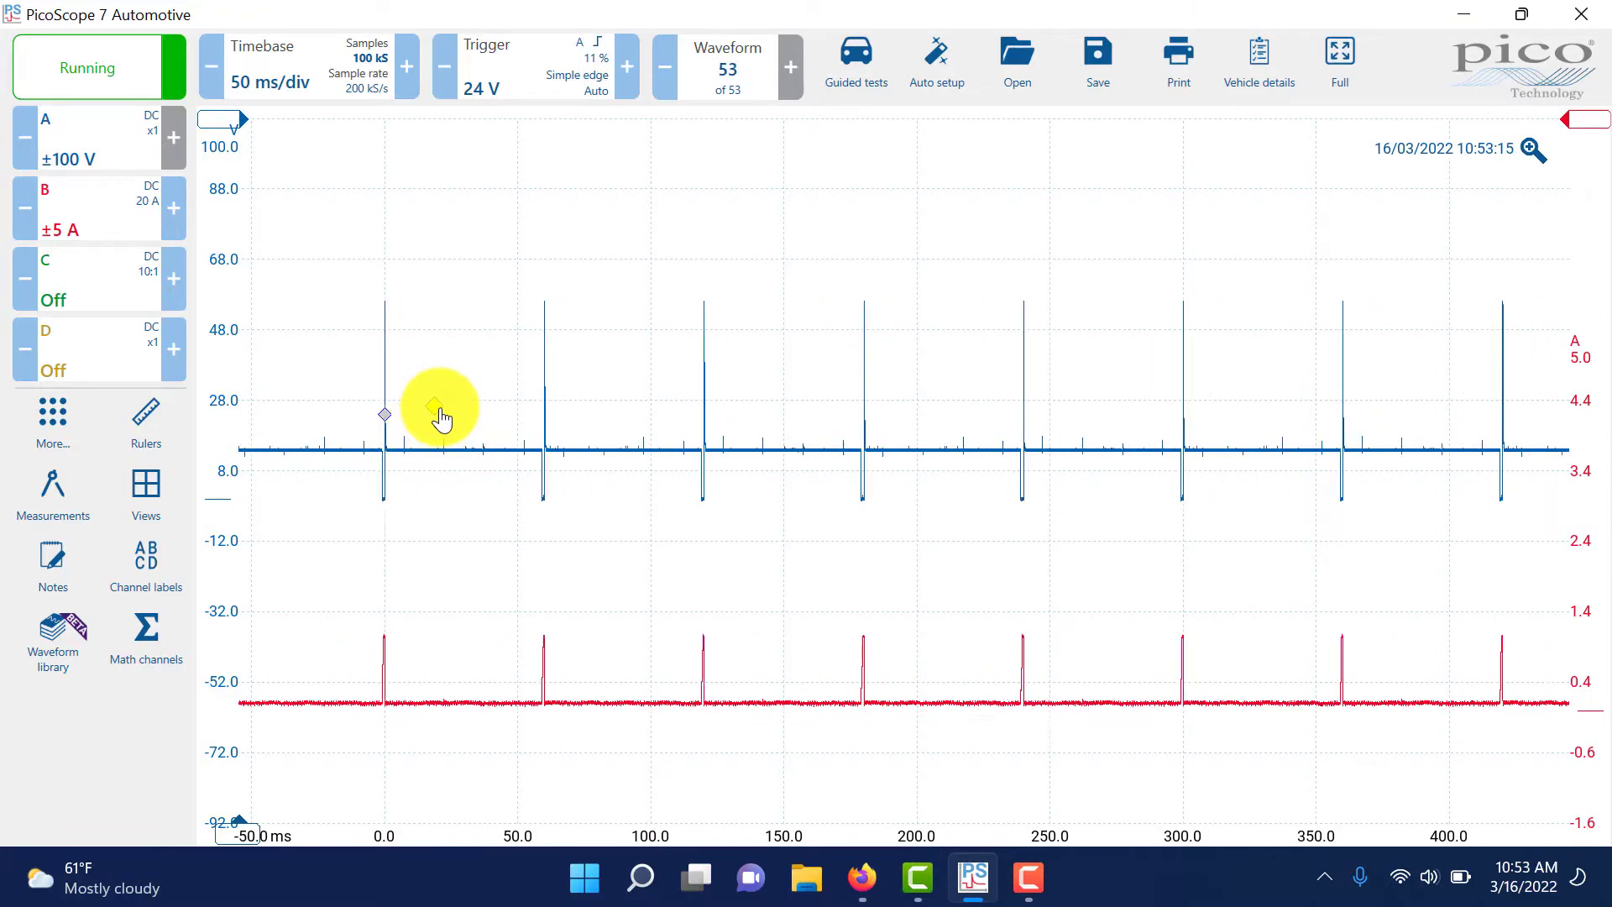
{"action": "left_click_drag", "start_coordinate": [438, 410], "coordinate": [852, 411]}
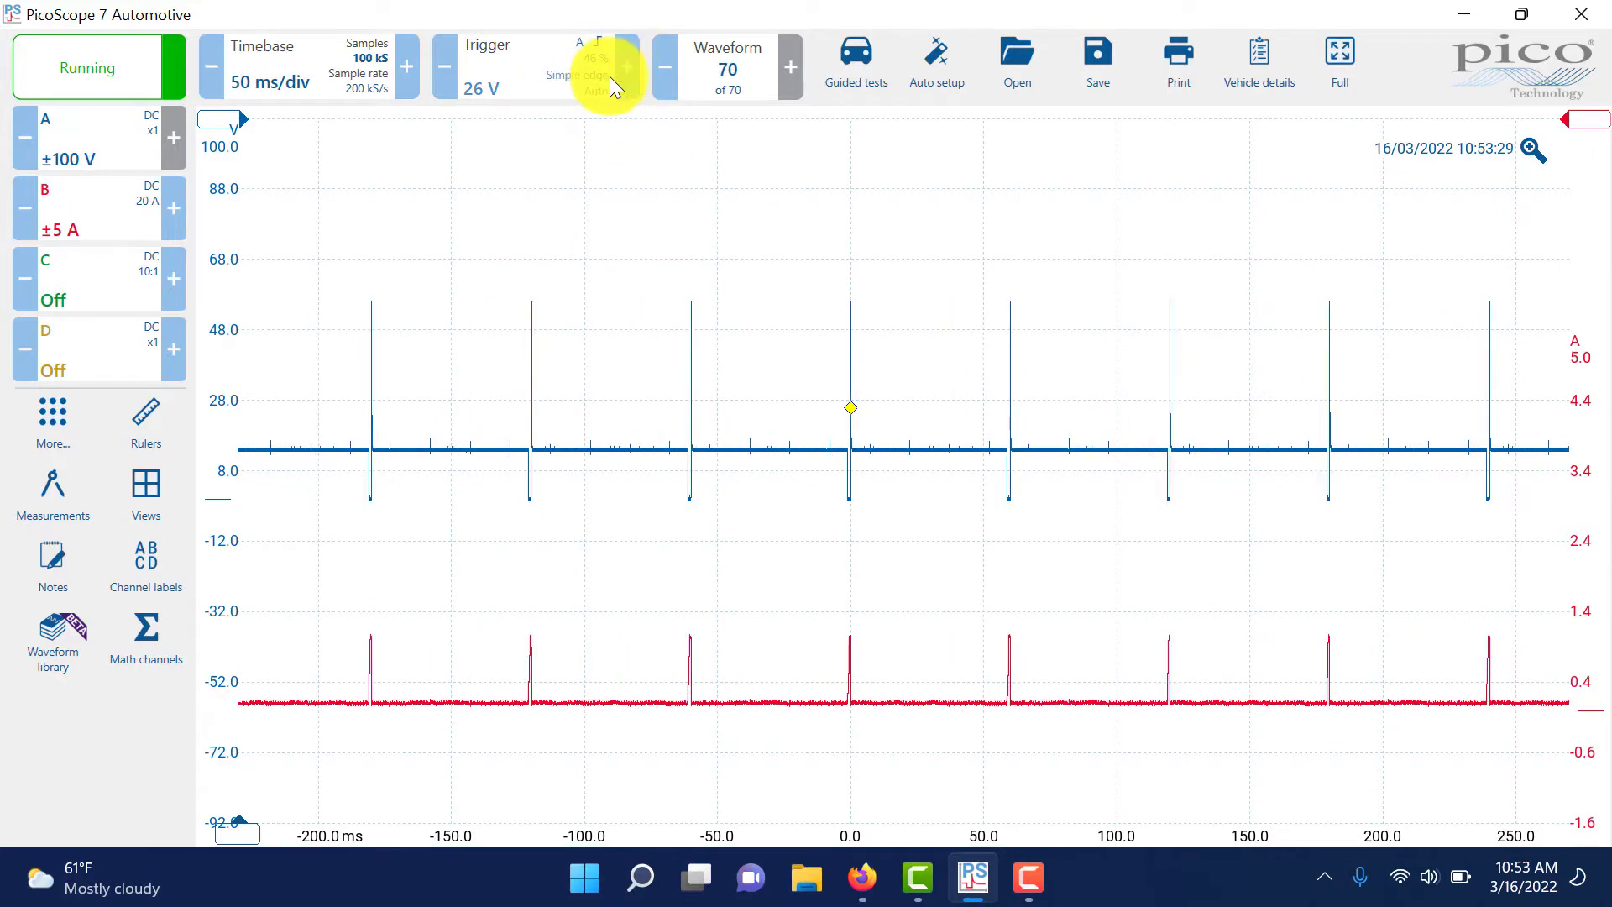
{"action": "scroll", "coordinate": [472, 96], "scroll_direction": "down", "scroll_amount": 1}
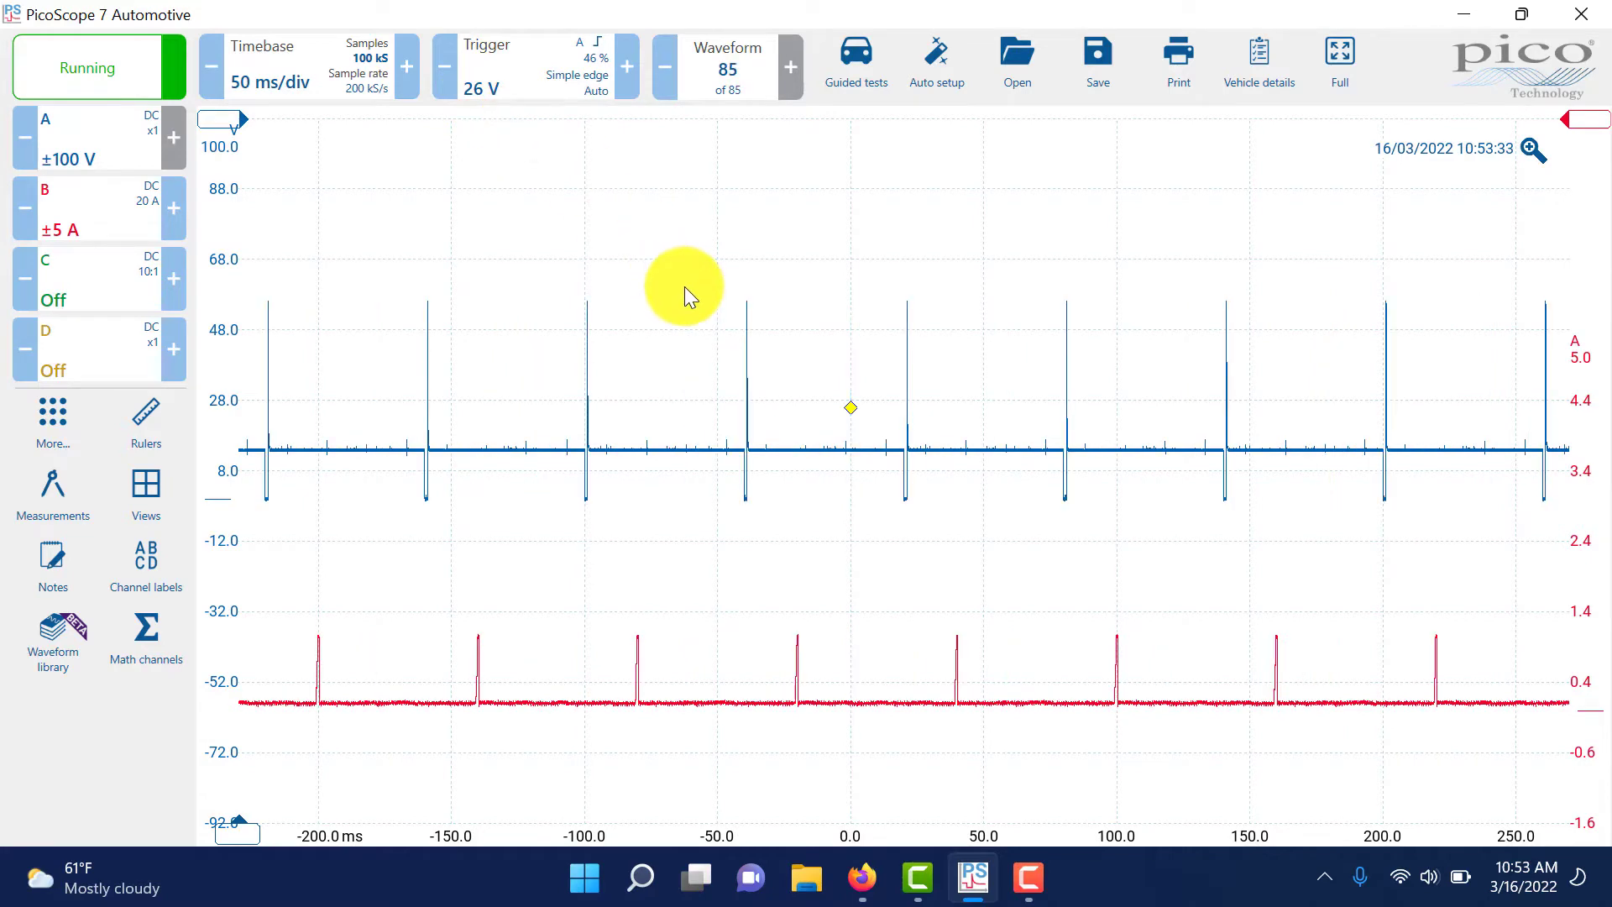
{"action": "left_click_drag", "start_coordinate": [851, 408], "coordinate": [738, 446]}
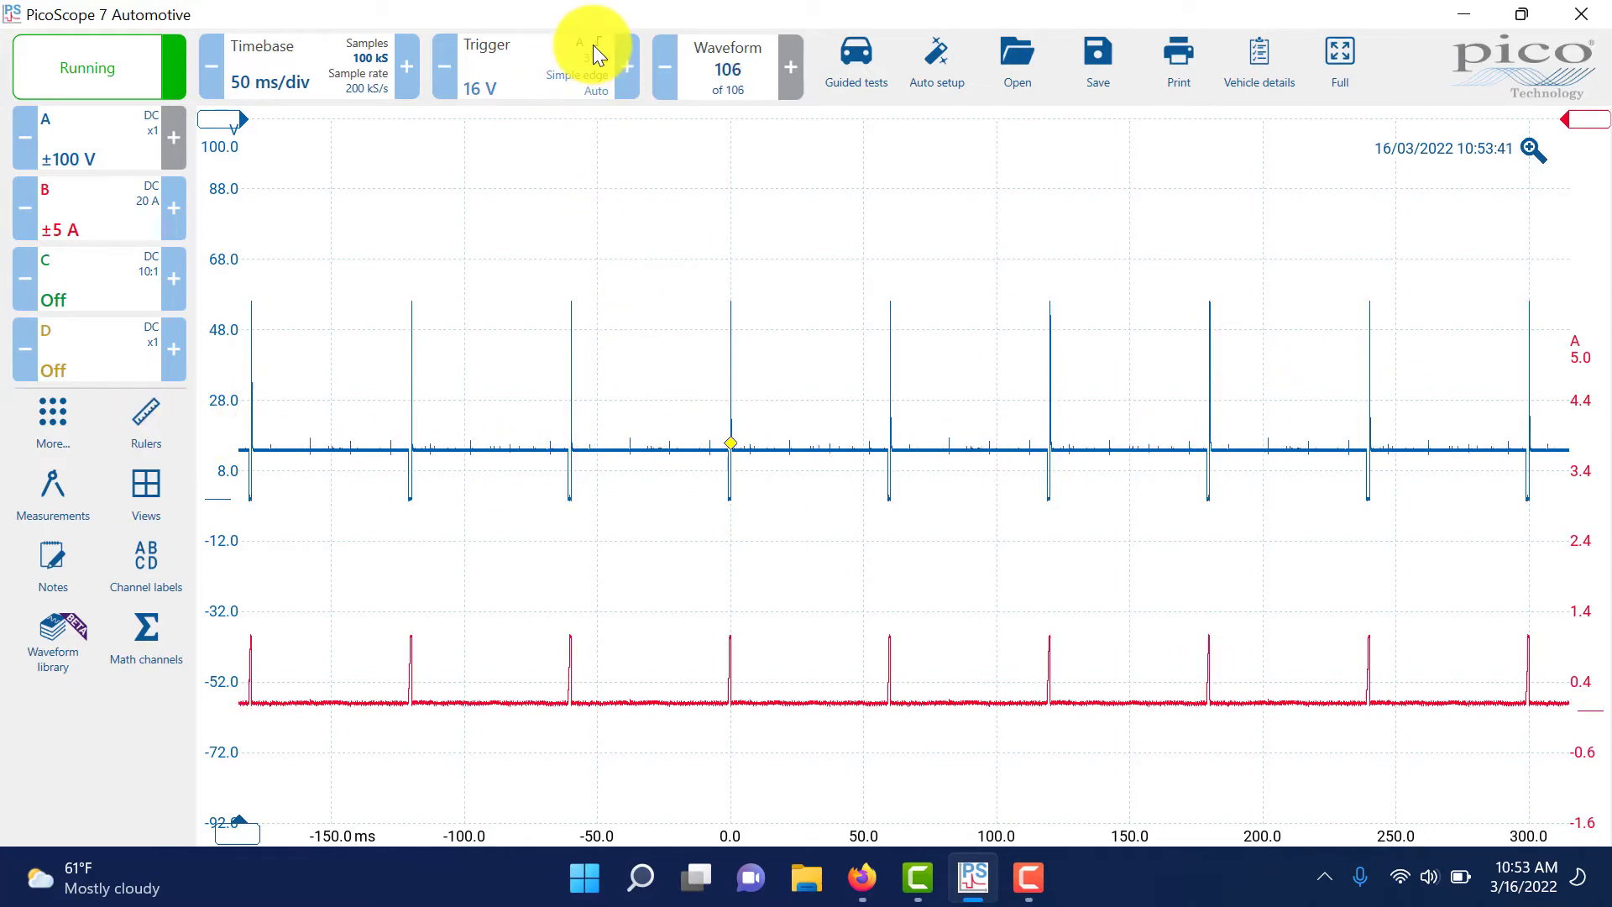
{"action": "mouse_move", "coordinate": [729, 465]}
{"action": "left_mouse_down"}
{"action": "mouse_move", "coordinate": [522, 478]}
{"action": "mouse_move", "coordinate": [468, 450]}
{"action": "mouse_move", "coordinate": [1476, 453]}
{"action": "mouse_move", "coordinate": [541, 441]}
{"action": "mouse_move", "coordinate": [468, 457]}
{"action": "left_mouse_up"}
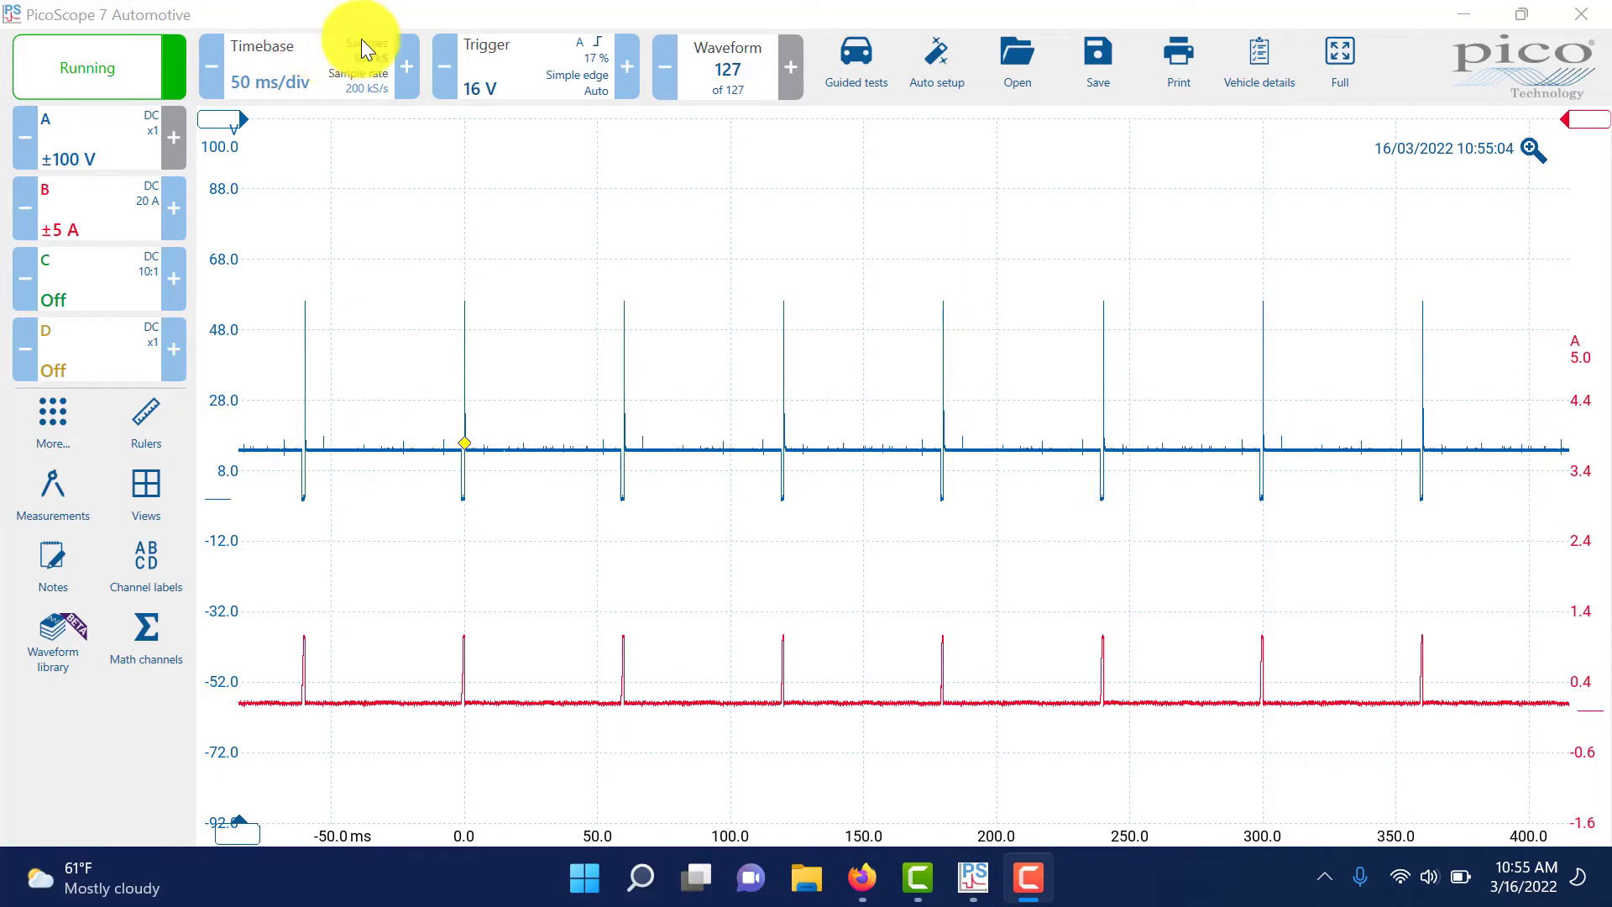
Step: Stop the capture, browse back through the buffered waveforms in the Waveform Navigator, and resume capturing
{"action": "left_click", "coordinate": [108, 68]}
{"action": "left_click", "coordinate": [107, 68]}
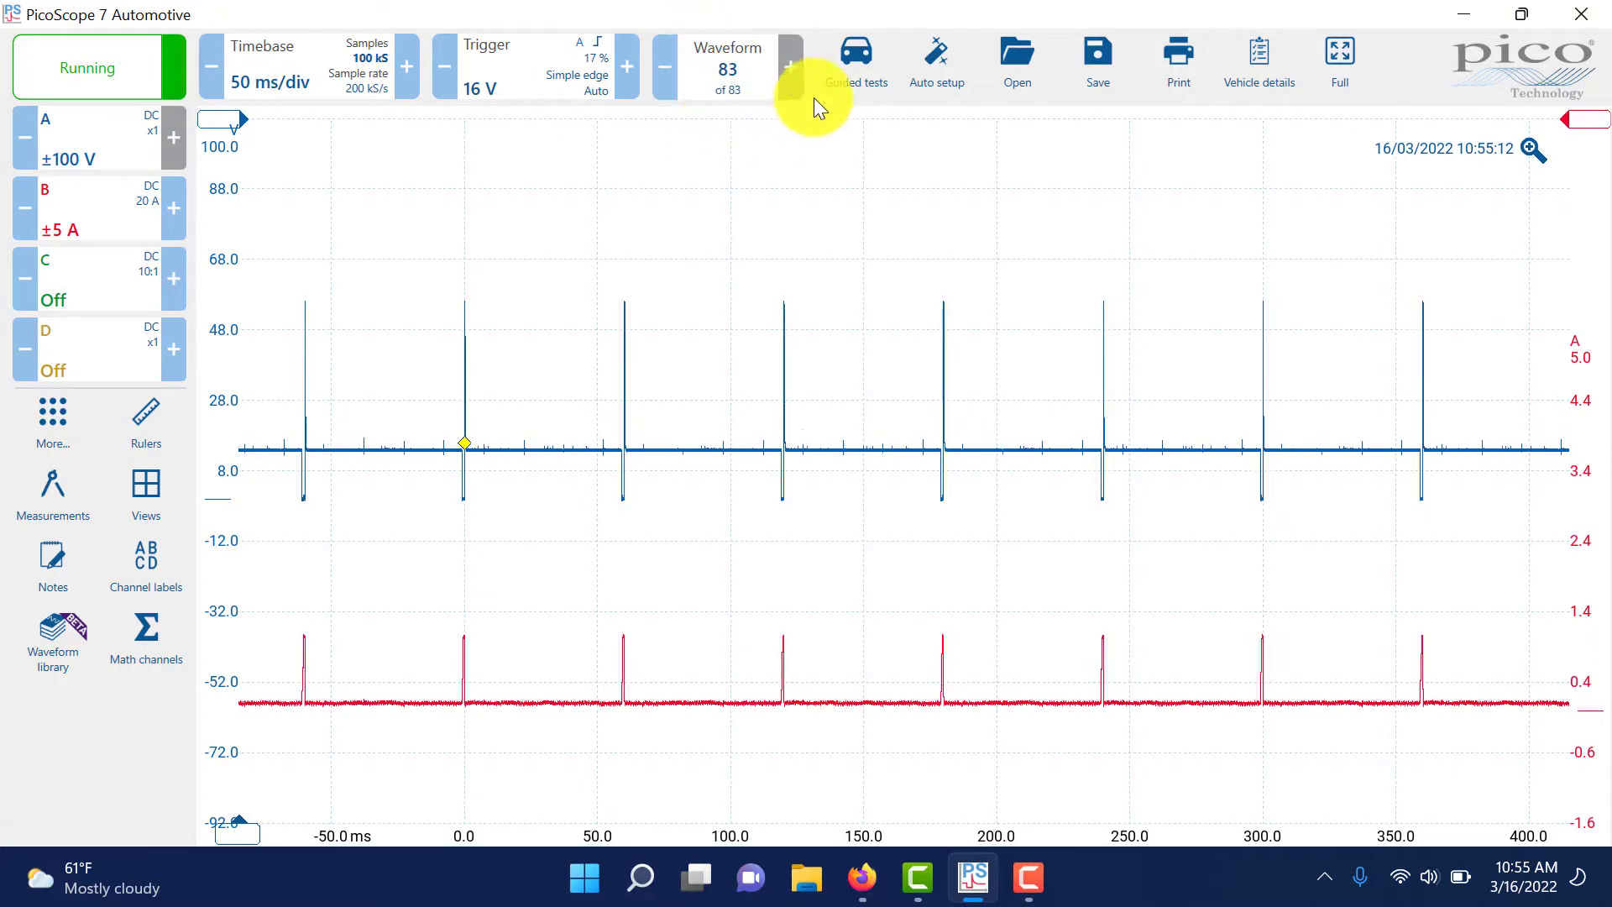
{"action": "left_click", "coordinate": [727, 65]}
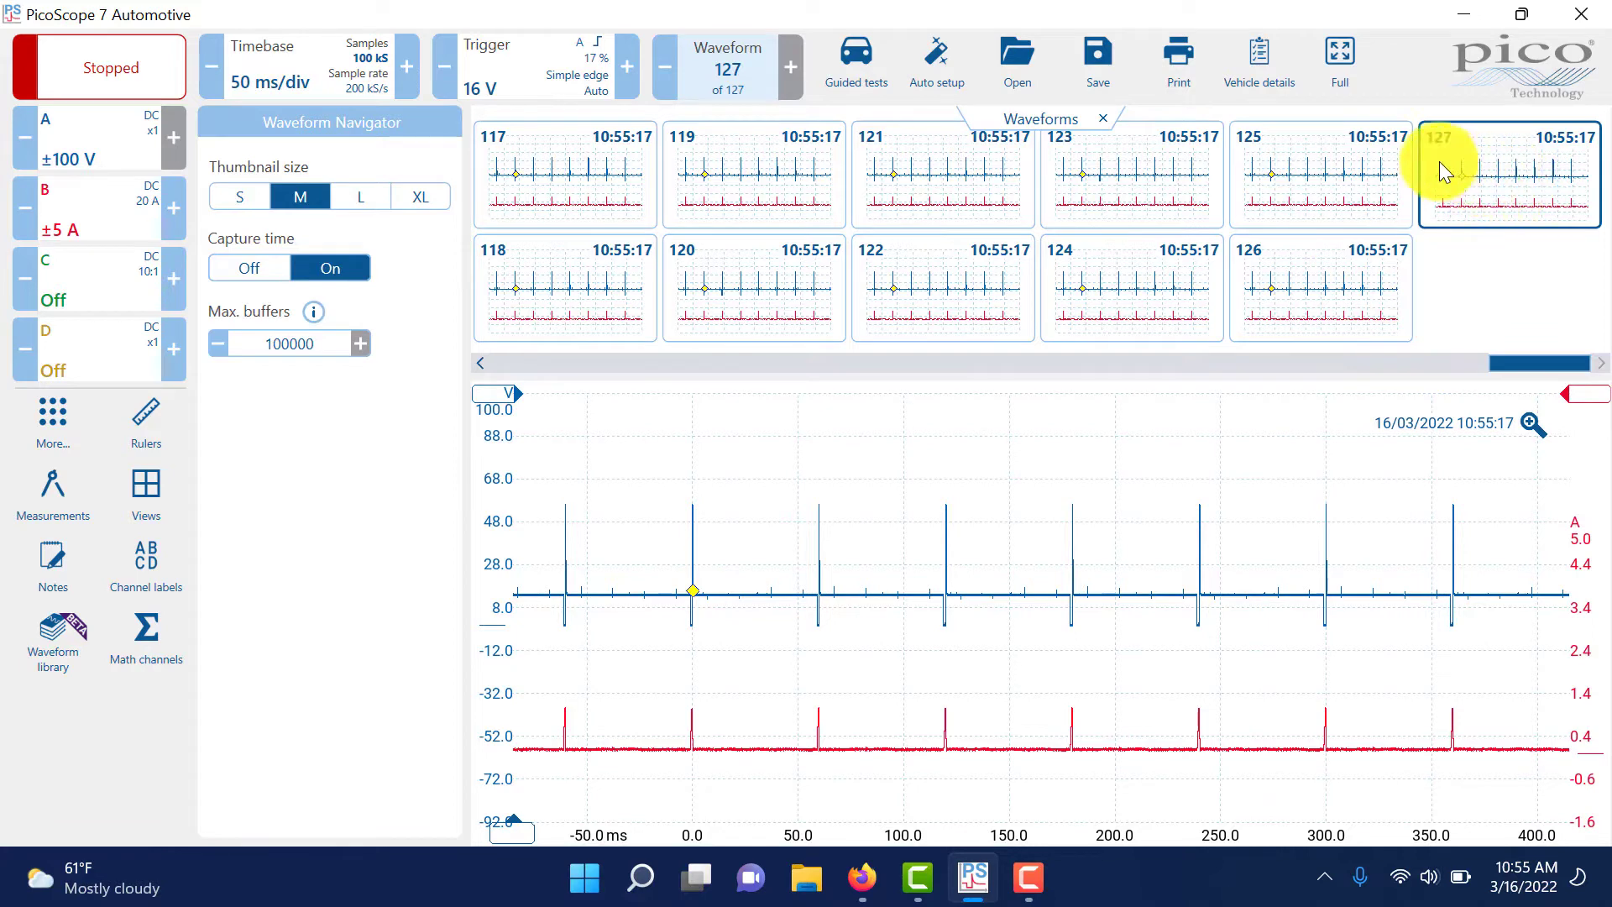
{"action": "left_click_drag", "start_coordinate": [1503, 369], "coordinate": [1266, 368]}
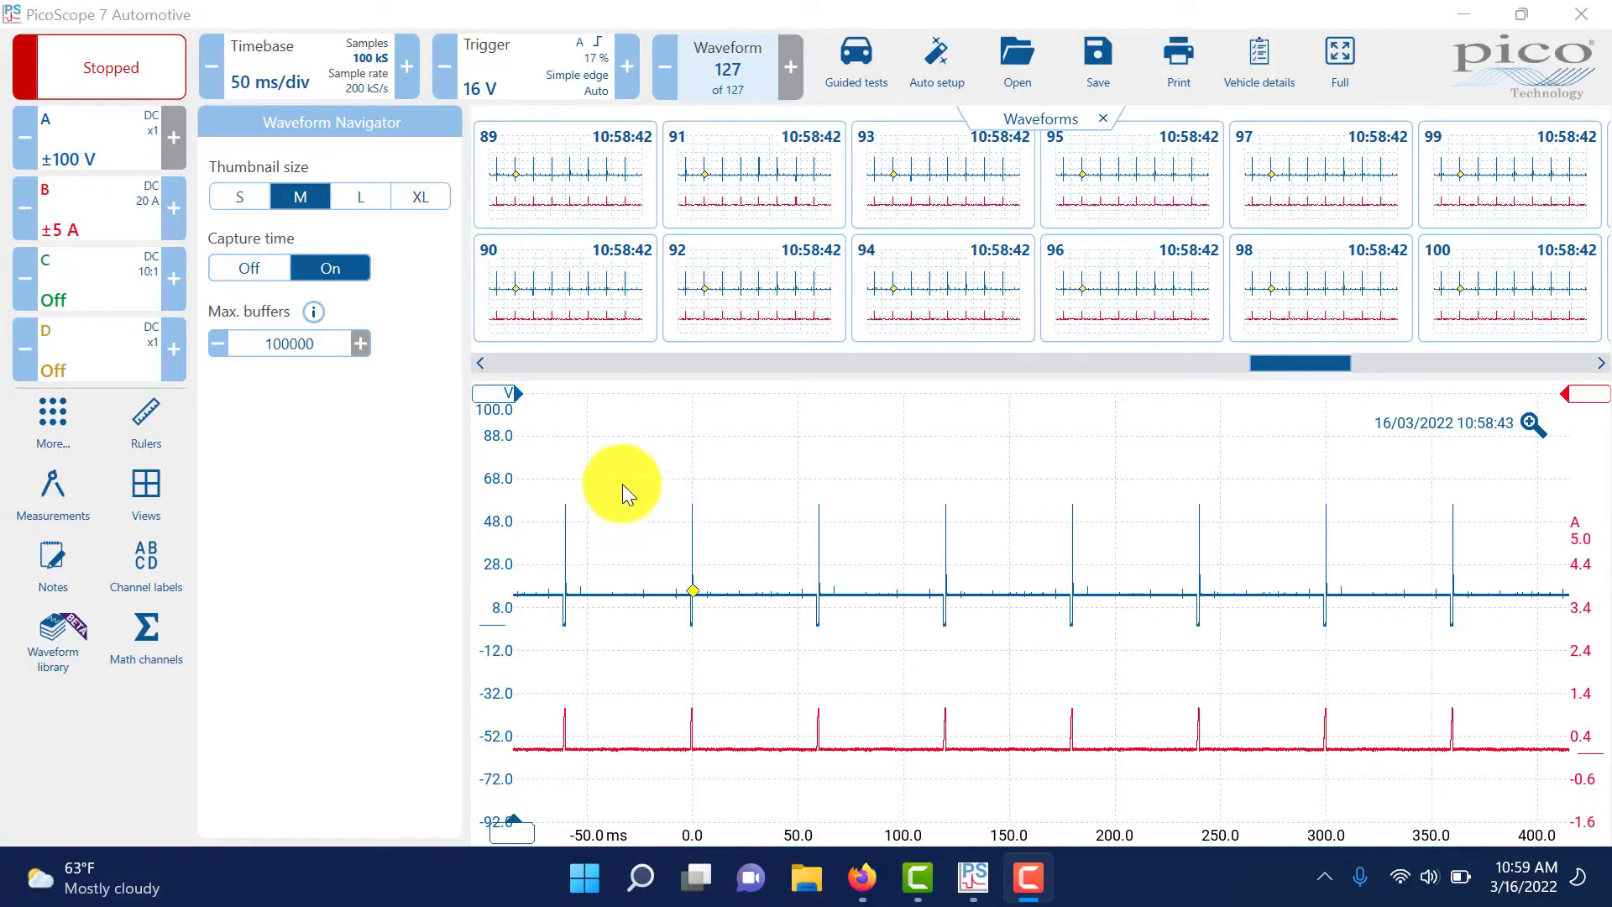
{"action": "left_click", "coordinate": [633, 459]}
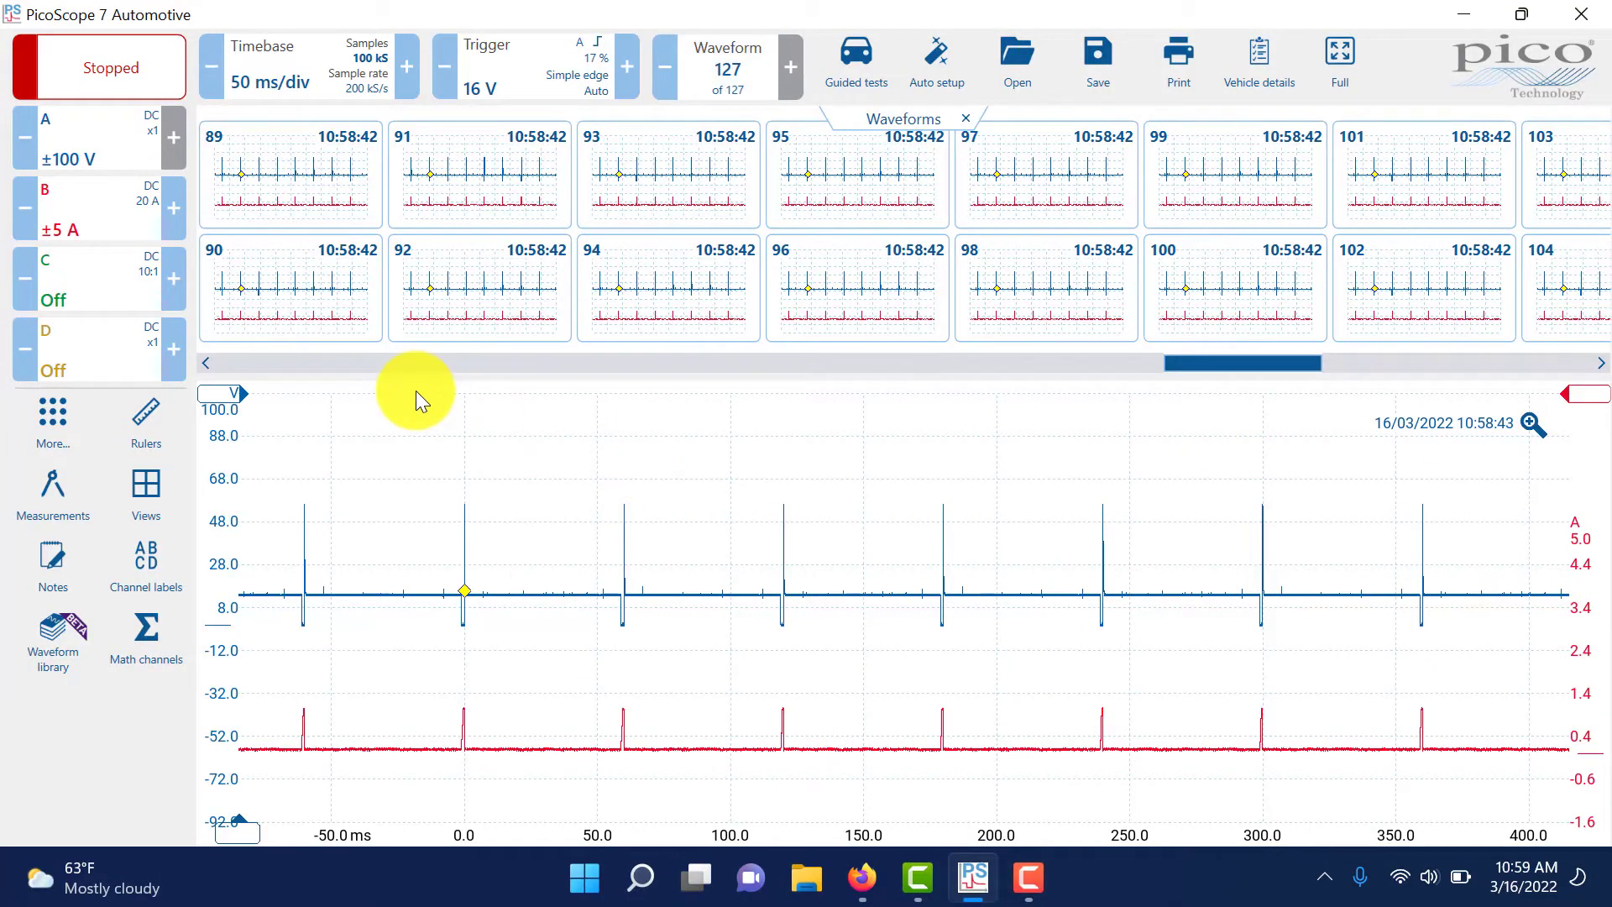
{"action": "left_click", "coordinate": [89, 68]}
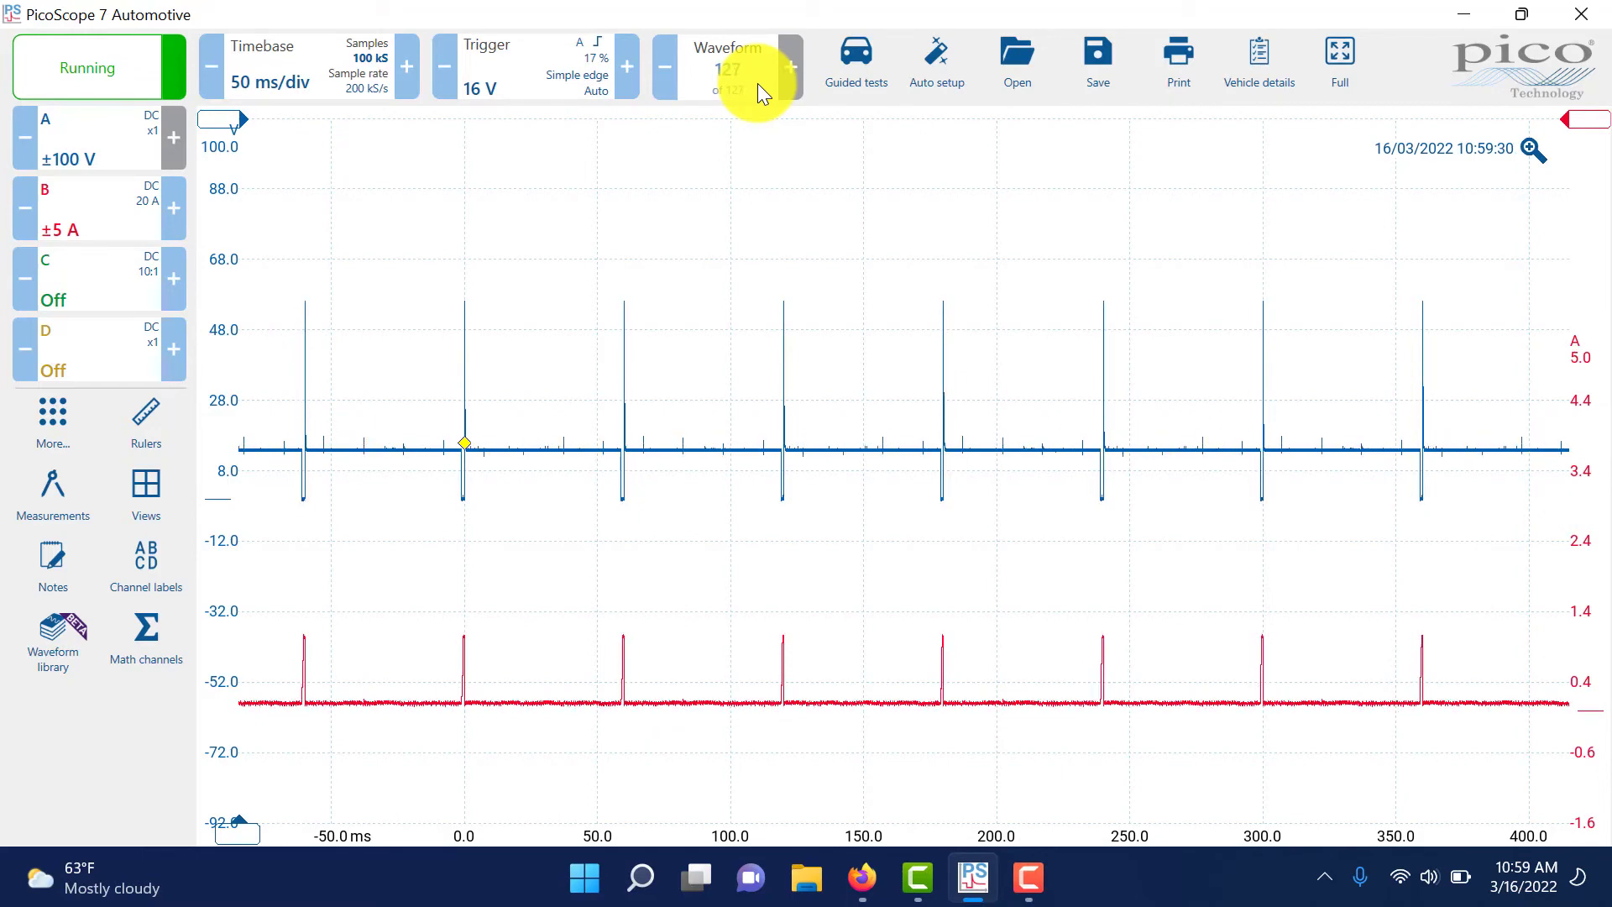
Step: Turn on channel C at ±400 V and switch it back off
{"action": "left_click", "coordinate": [174, 298]}
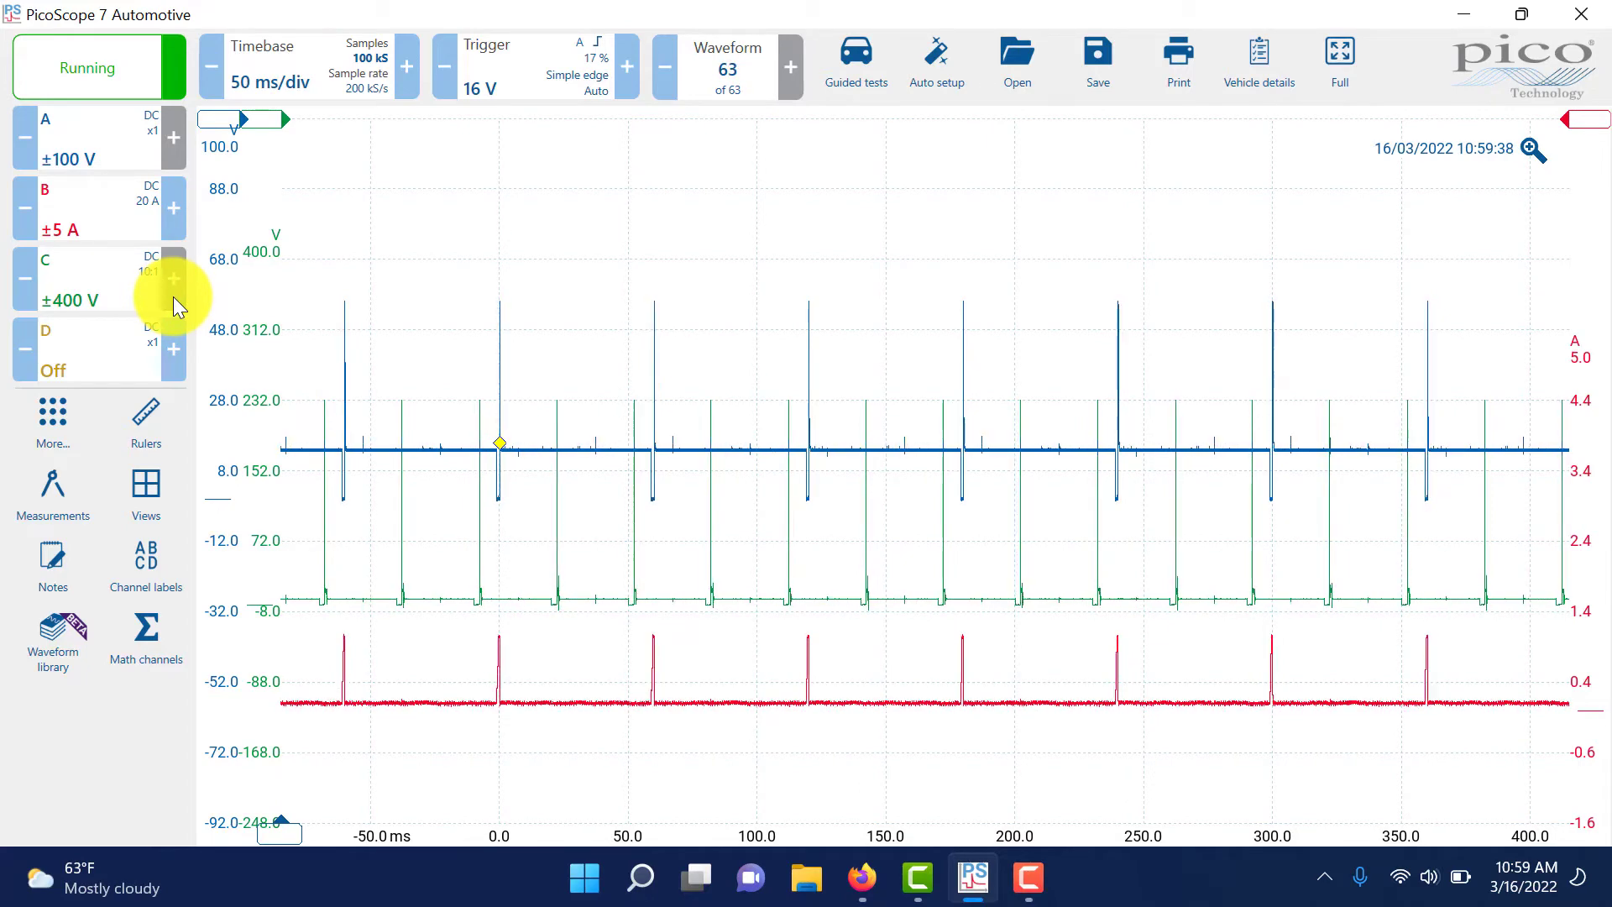
{"action": "left_click", "coordinate": [80, 279]}
{"action": "left_click", "coordinate": [249, 210]}
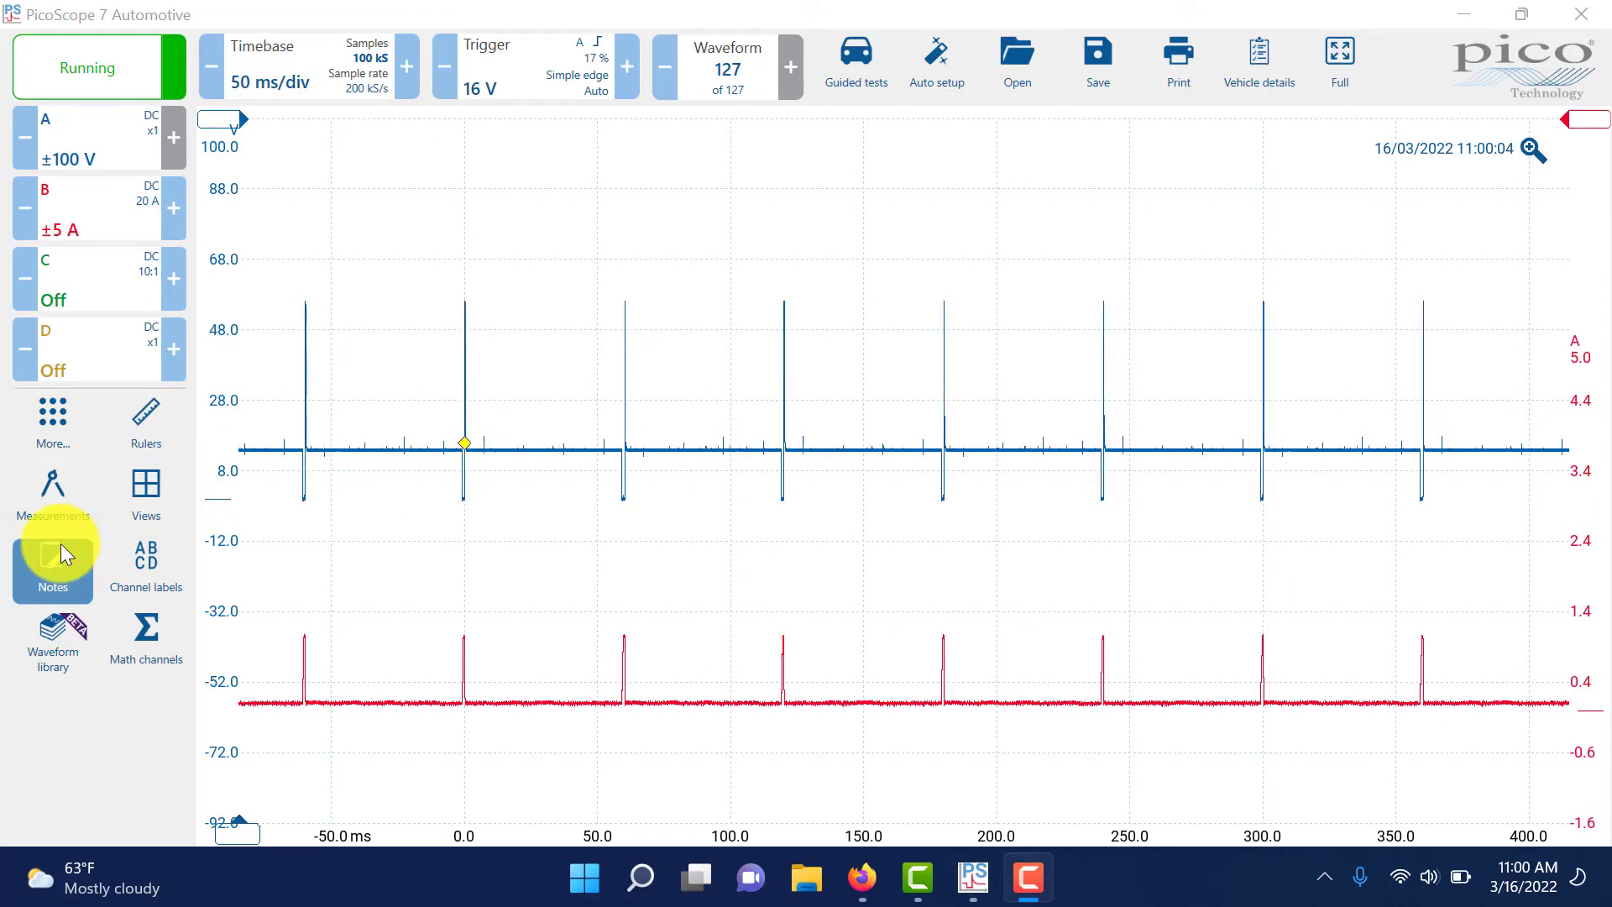
Step: Add the note "Ch. A Injector Control; Ch. B. Injector Current" below the waveform
{"action": "left_click", "coordinate": [42, 574]}
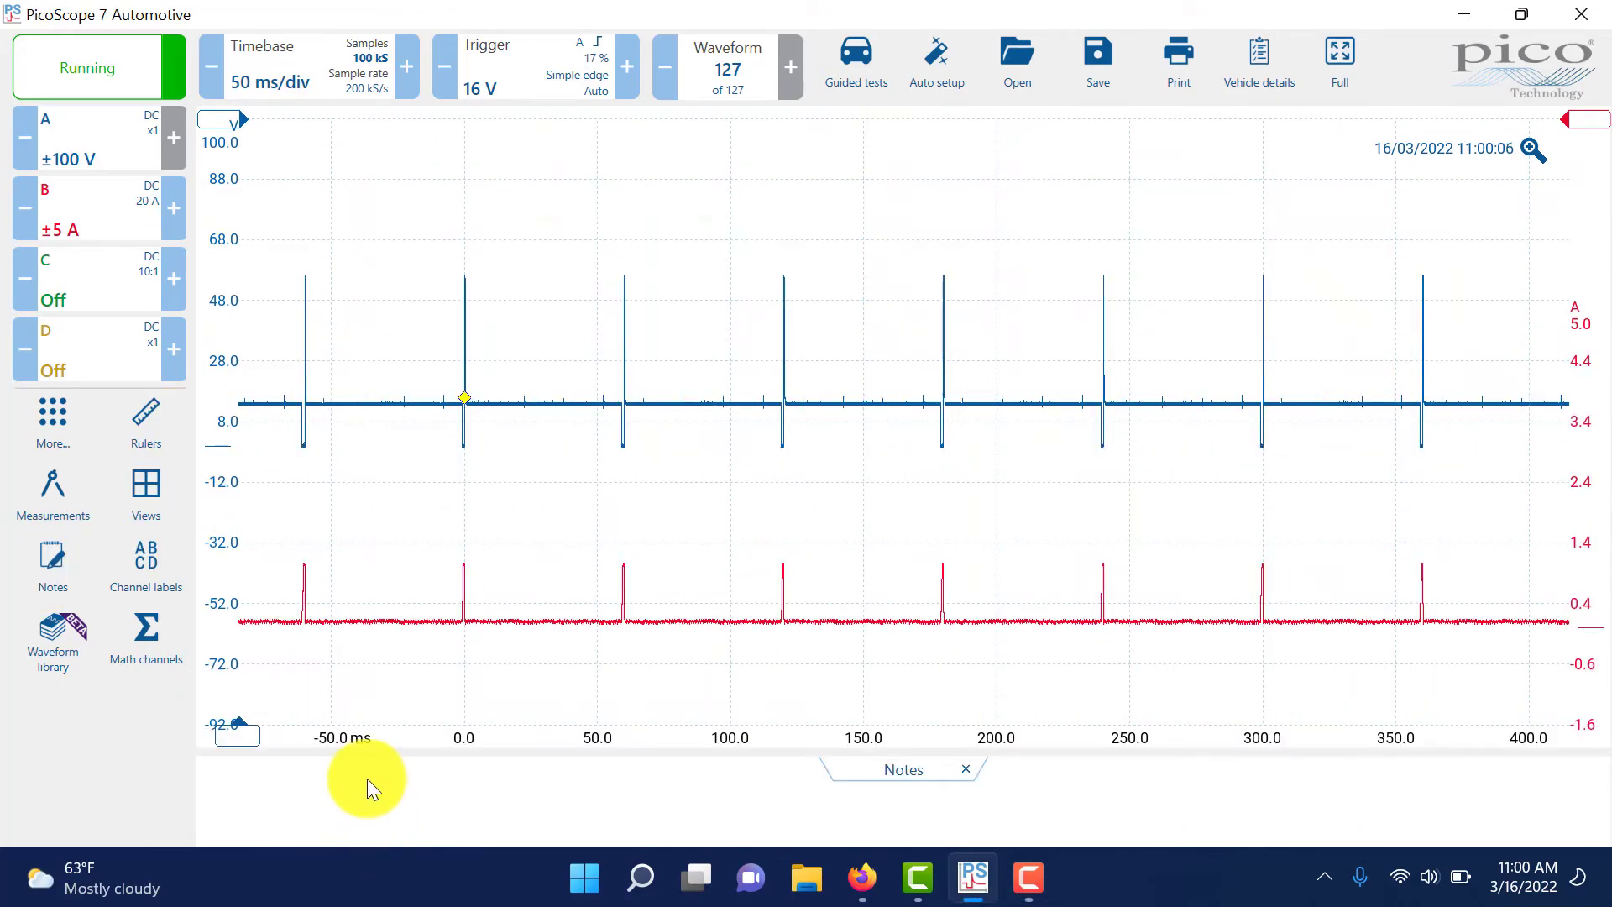
{"action": "left_click", "coordinate": [591, 783]}
{"action": "type", "text": "ch. A"}
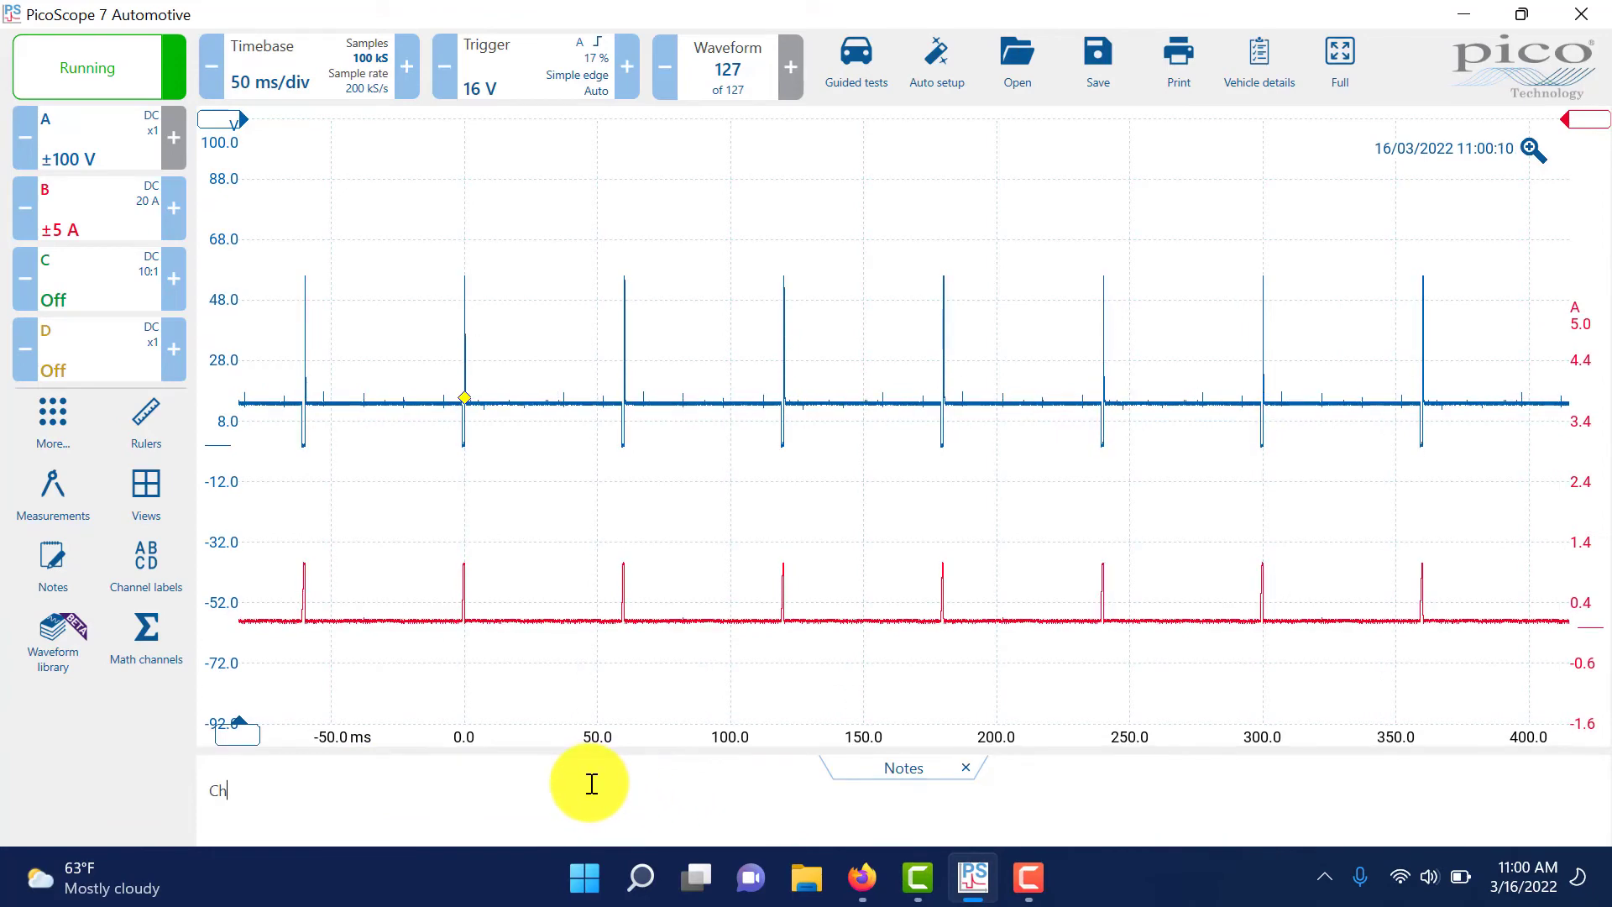
{"action": "type", "text": " I"}
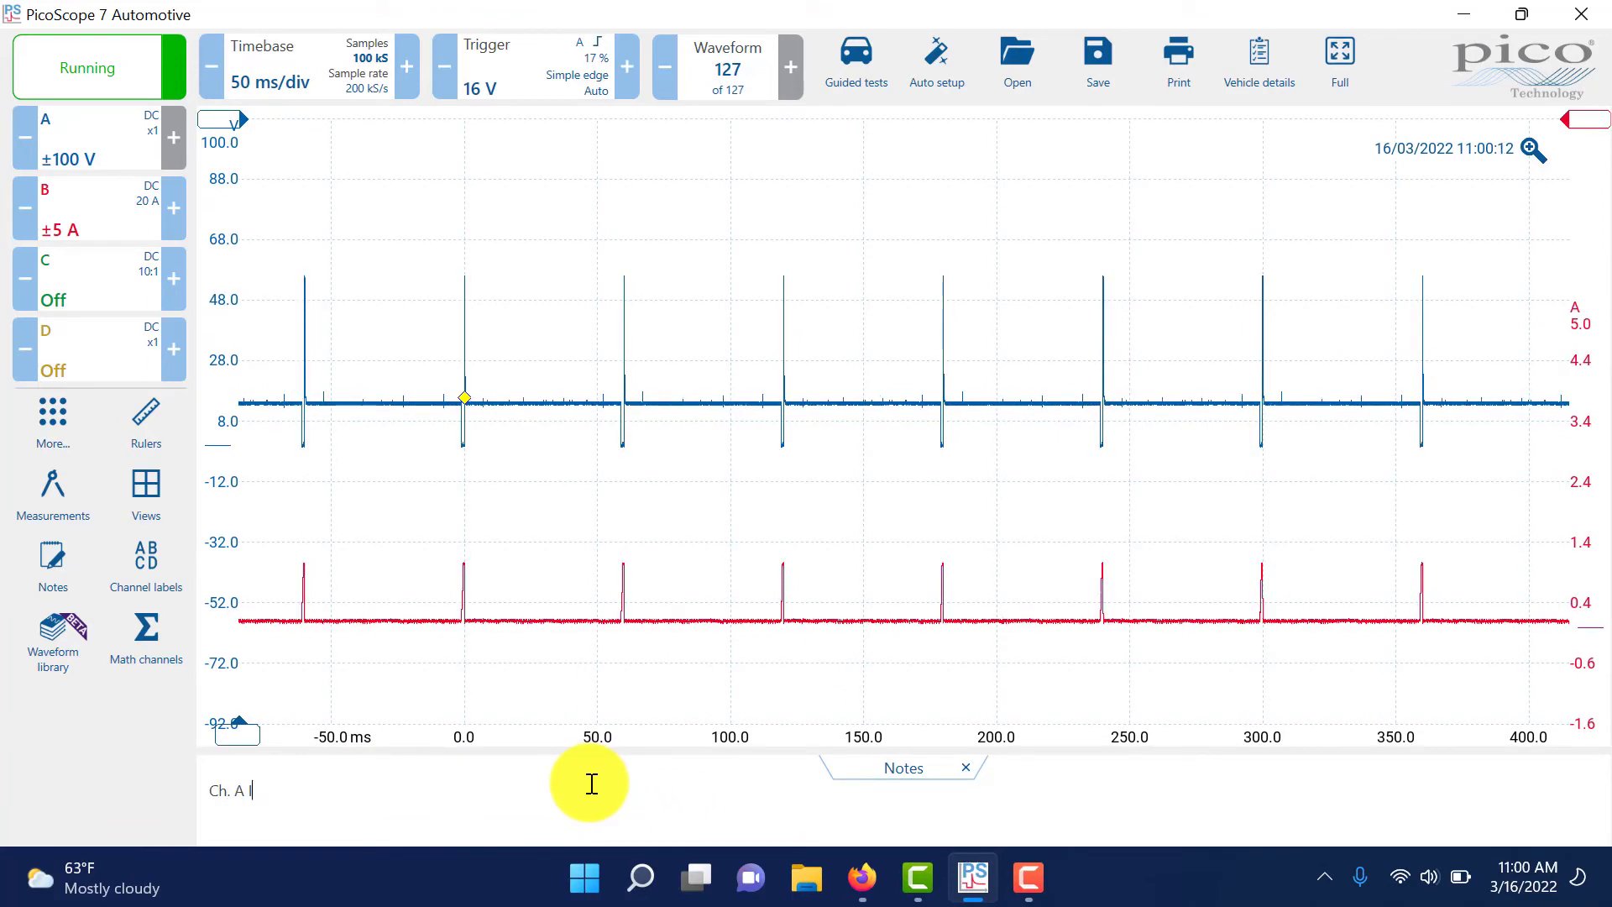
{"action": "type", "text": "njector Cont"}
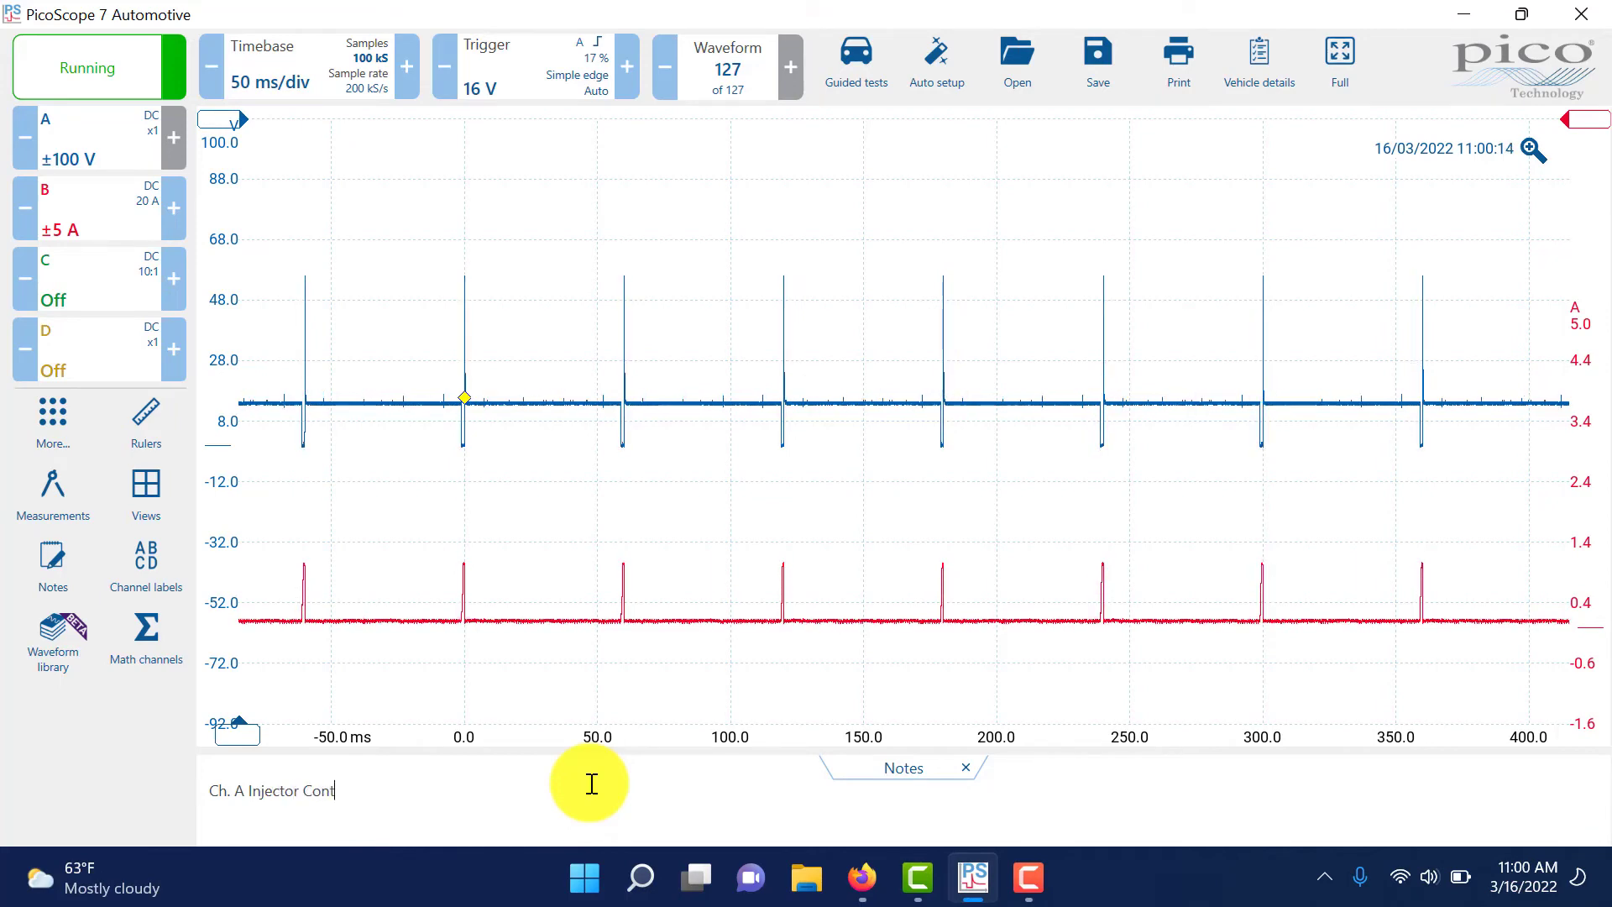
{"action": "type", "text": "rol; Ch. B. Injector Curren"}
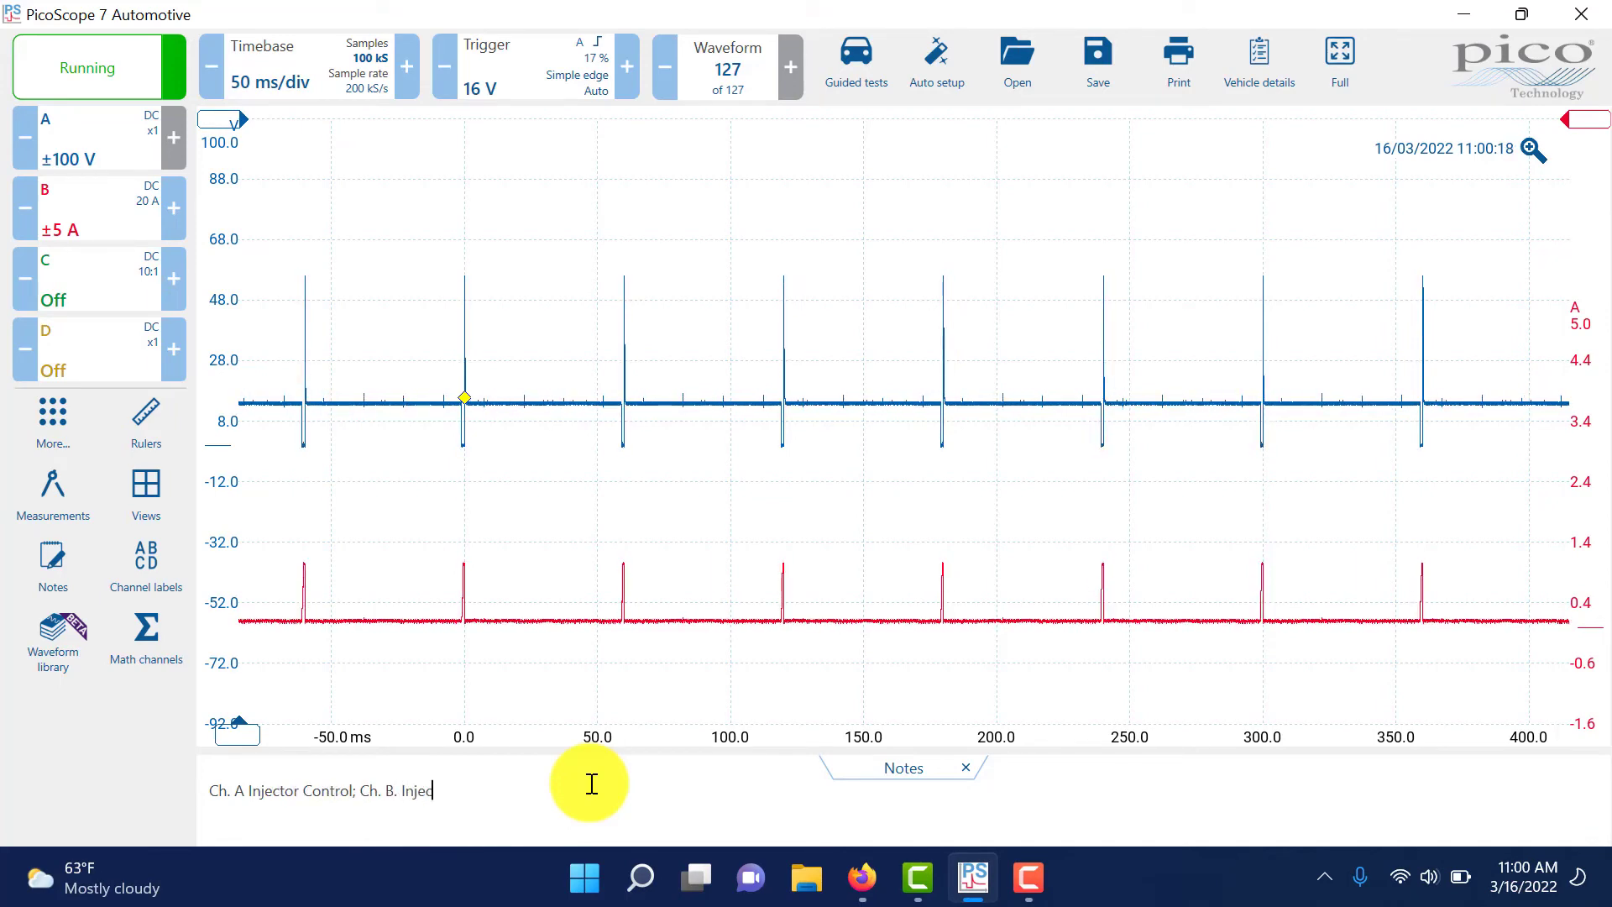
{"action": "type", "text": "t"}
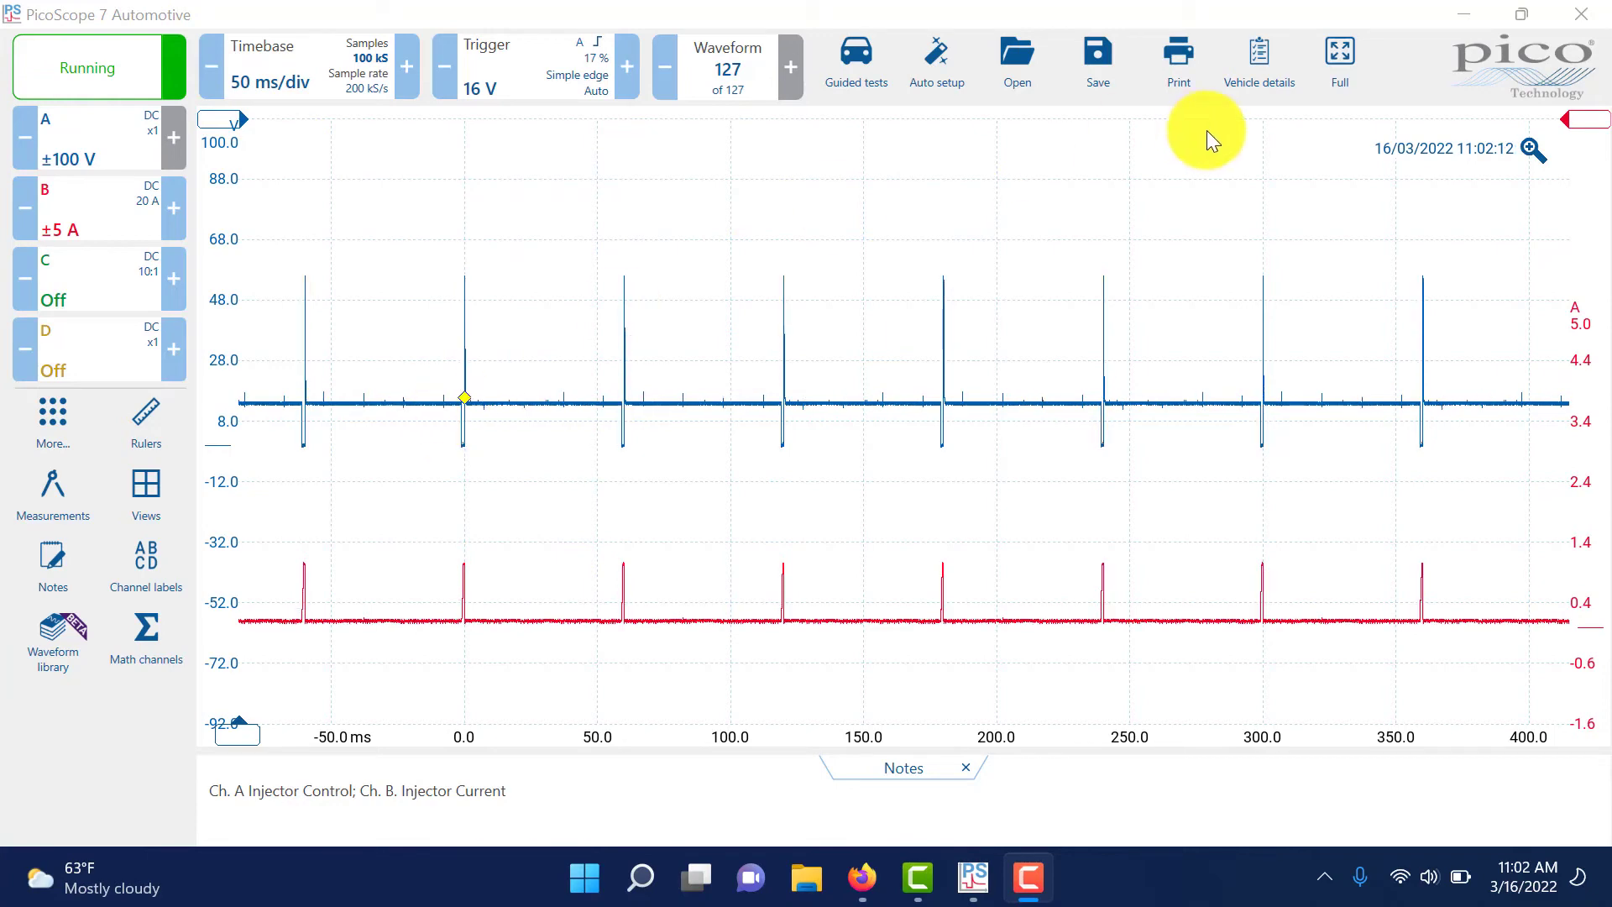
Step: Start saving the captured waveforms with the file name "Pico 7 Demo"
{"action": "left_click", "coordinate": [1087, 52]}
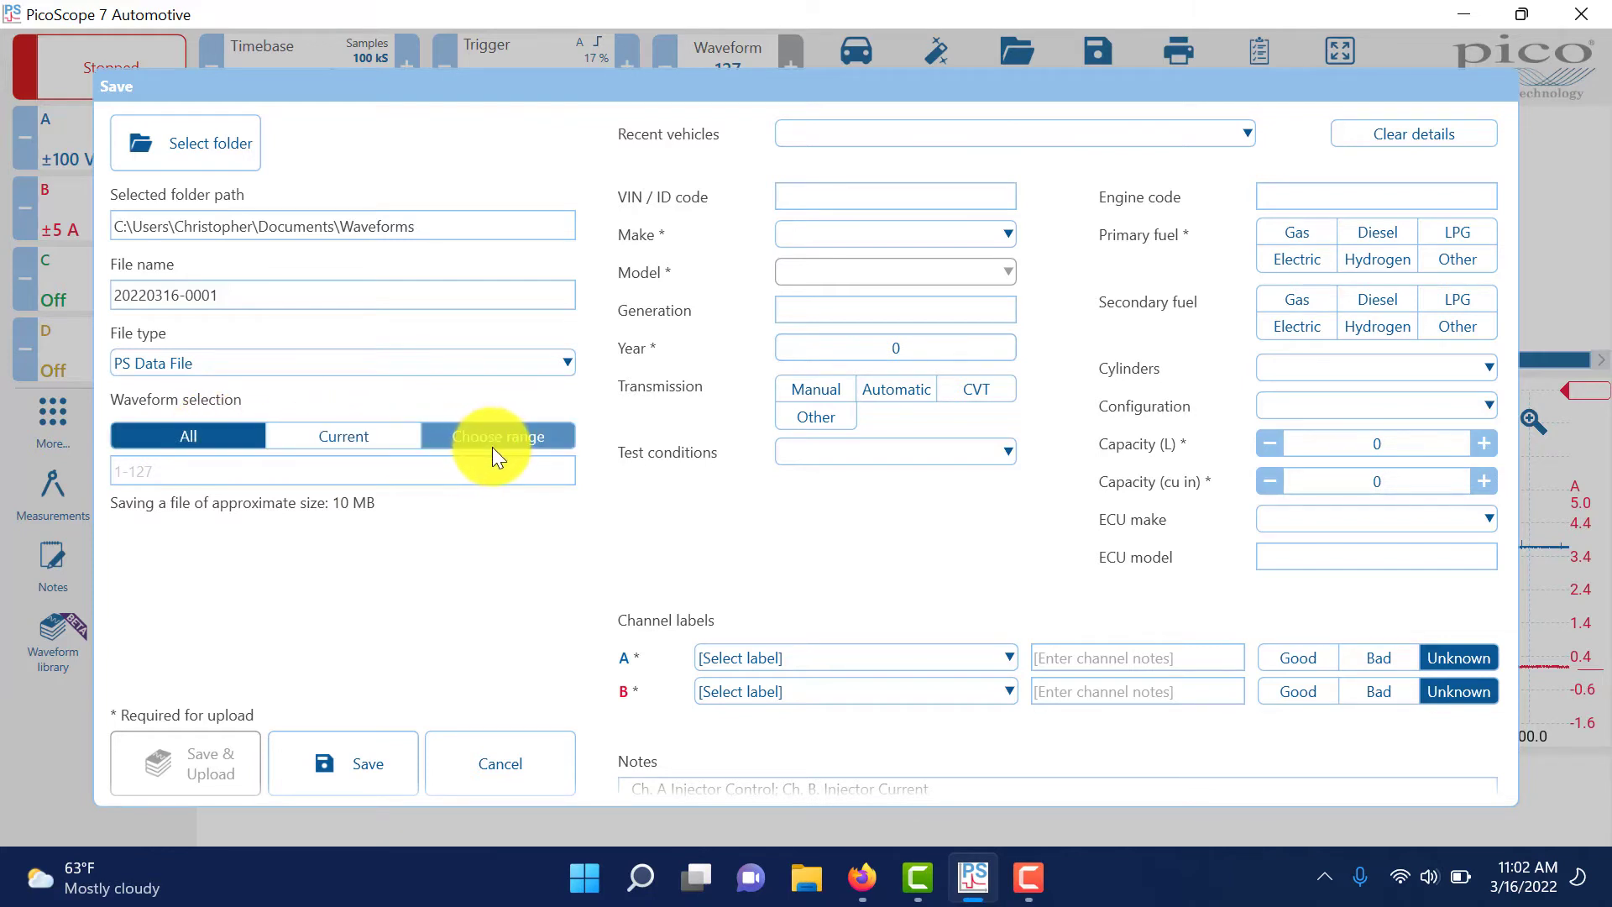
{"action": "left_click_drag", "start_coordinate": [269, 296], "coordinate": [62, 300]}
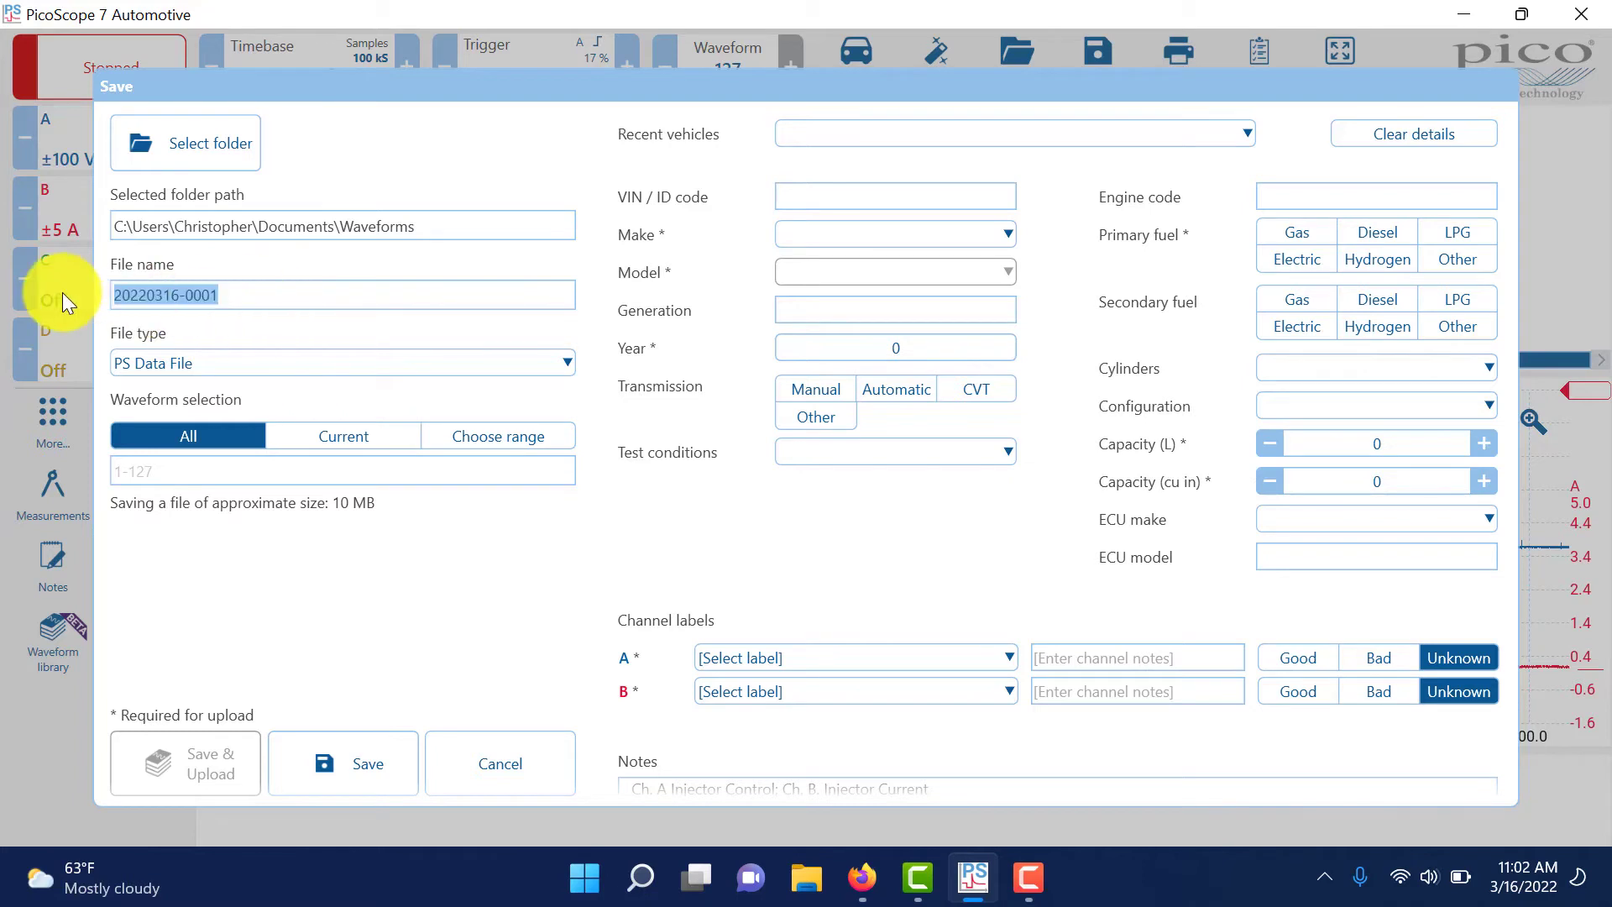
{"action": "type", "text": "Pico"}
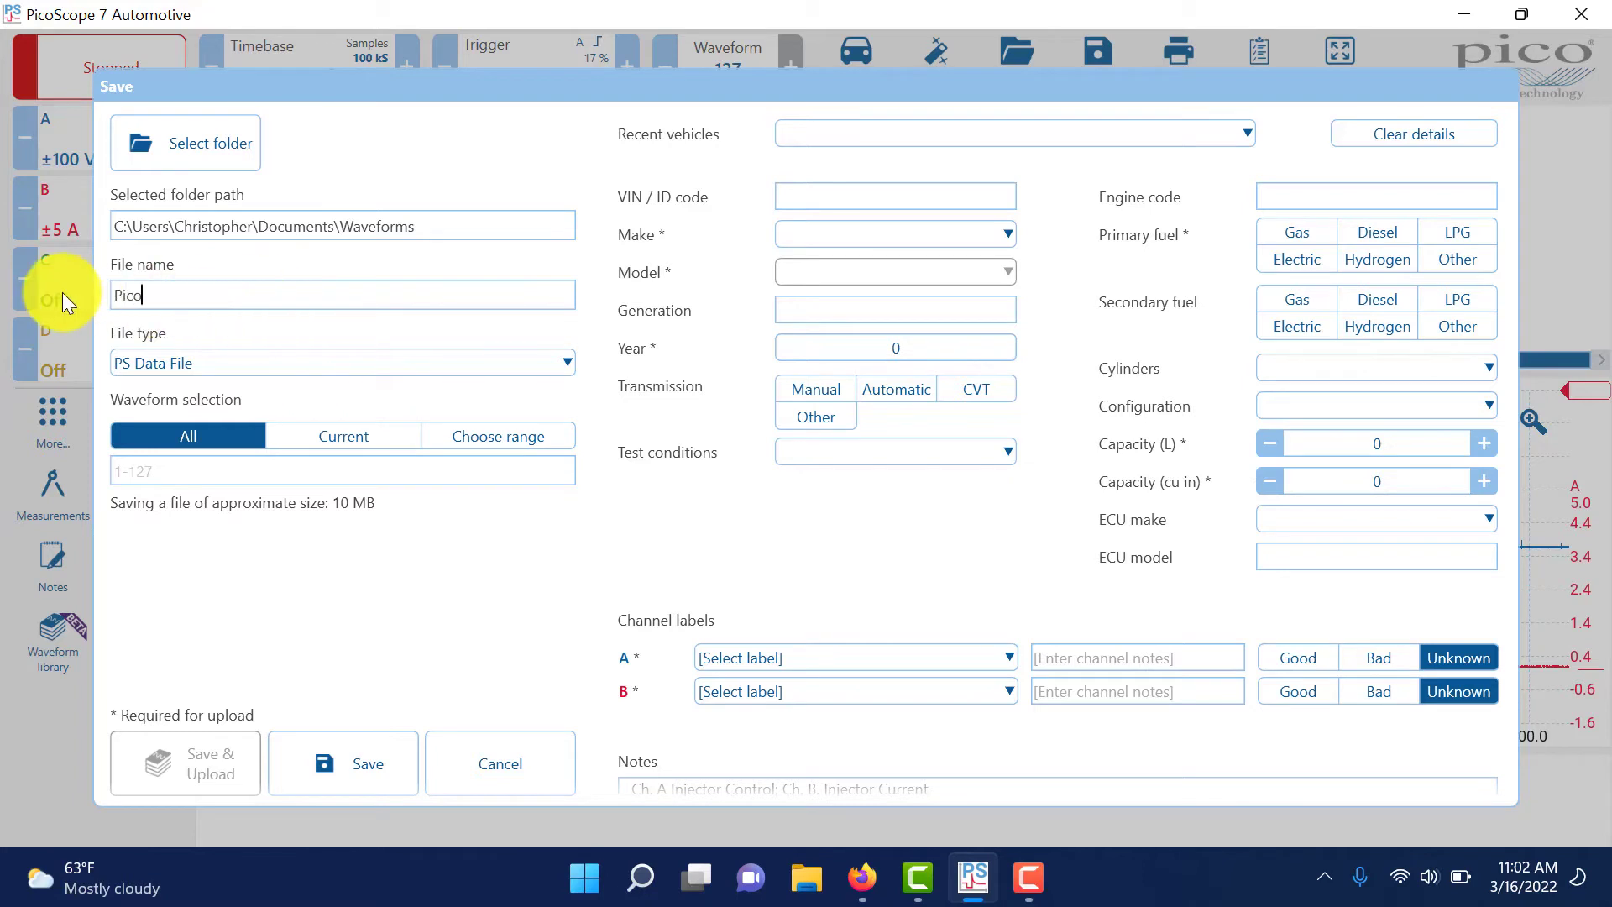
{"action": "type", "text": " 7 Demo"}
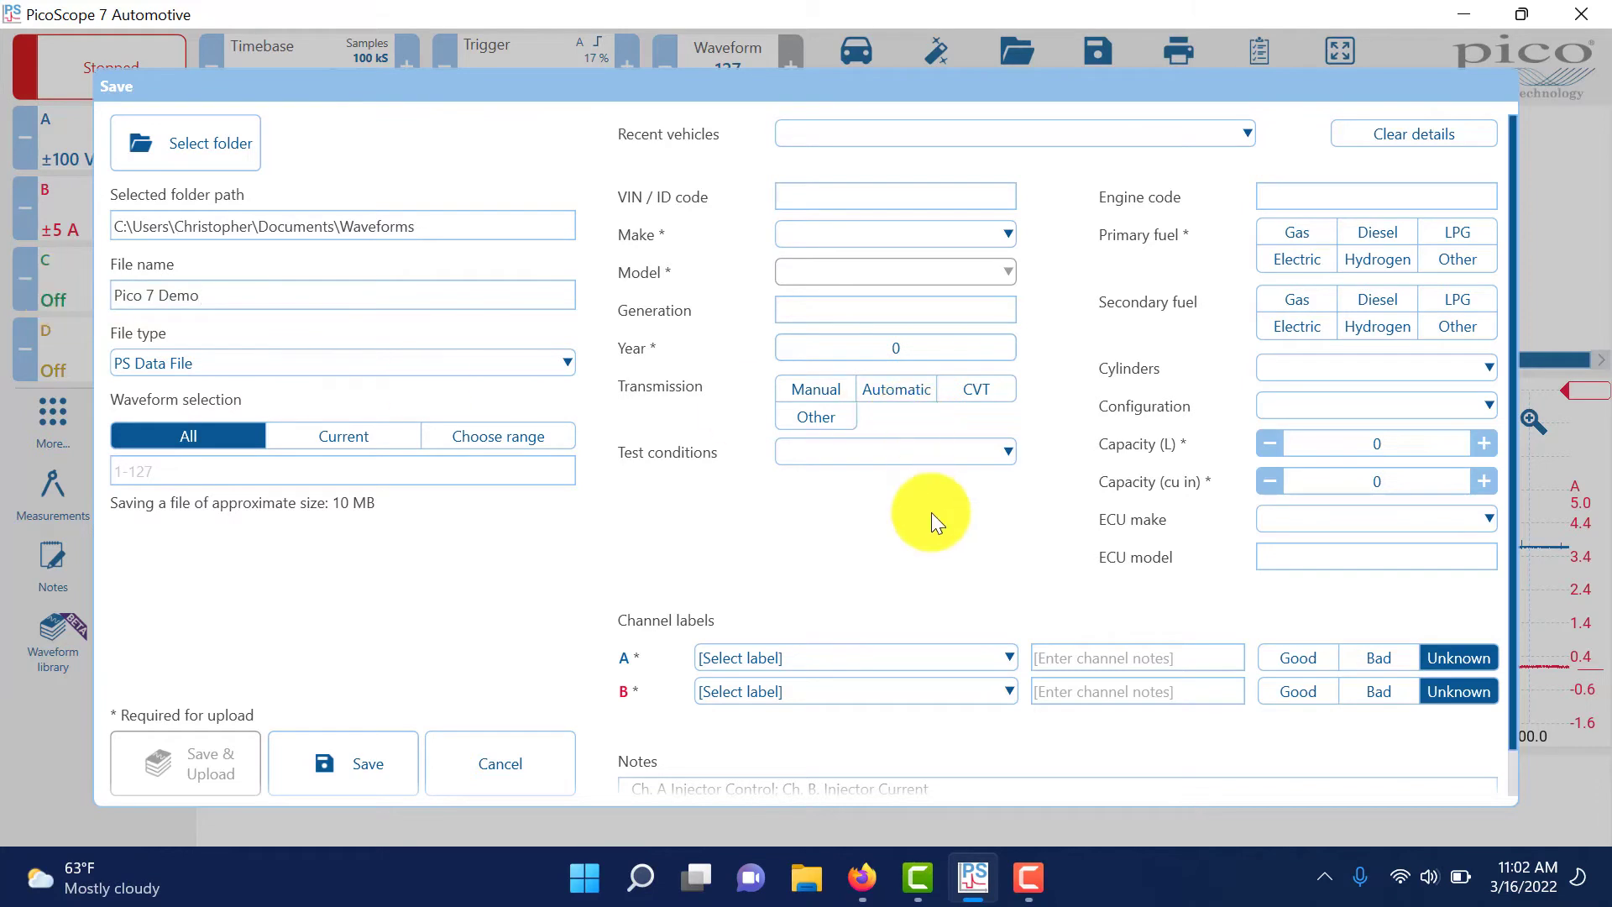
Step: Label channel A as Injector ground and channel B as Injector current, and save all waveforms as a PS Data File
{"action": "left_click", "coordinate": [916, 651]}
{"action": "type", "text": "Inje"}
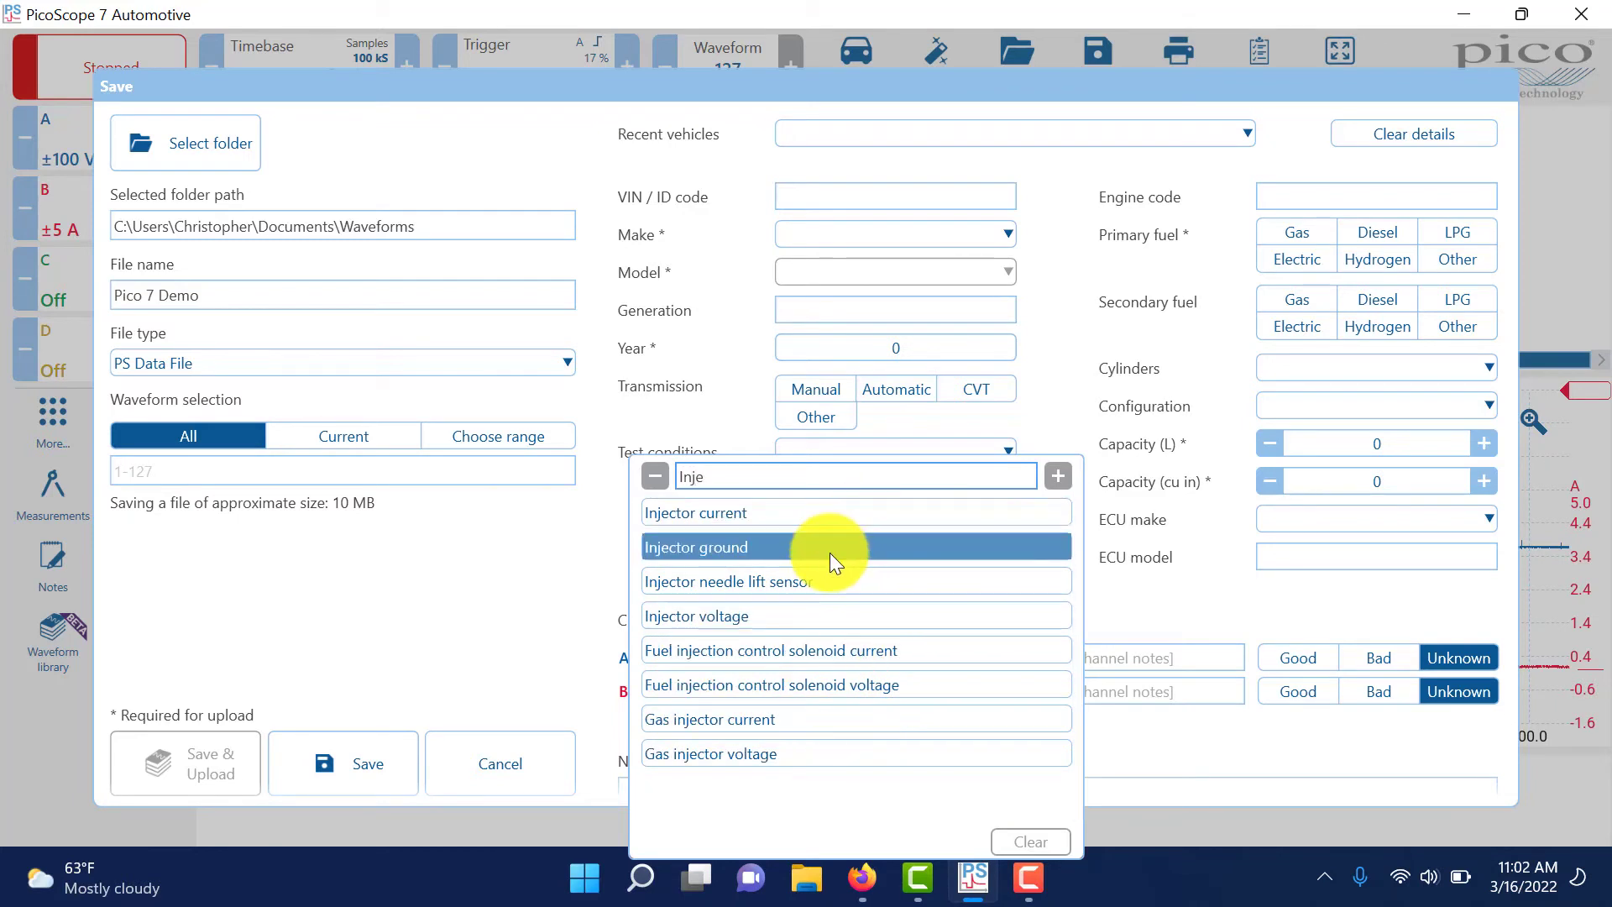
{"action": "left_click", "coordinate": [830, 553]}
{"action": "left_click", "coordinate": [851, 688]}
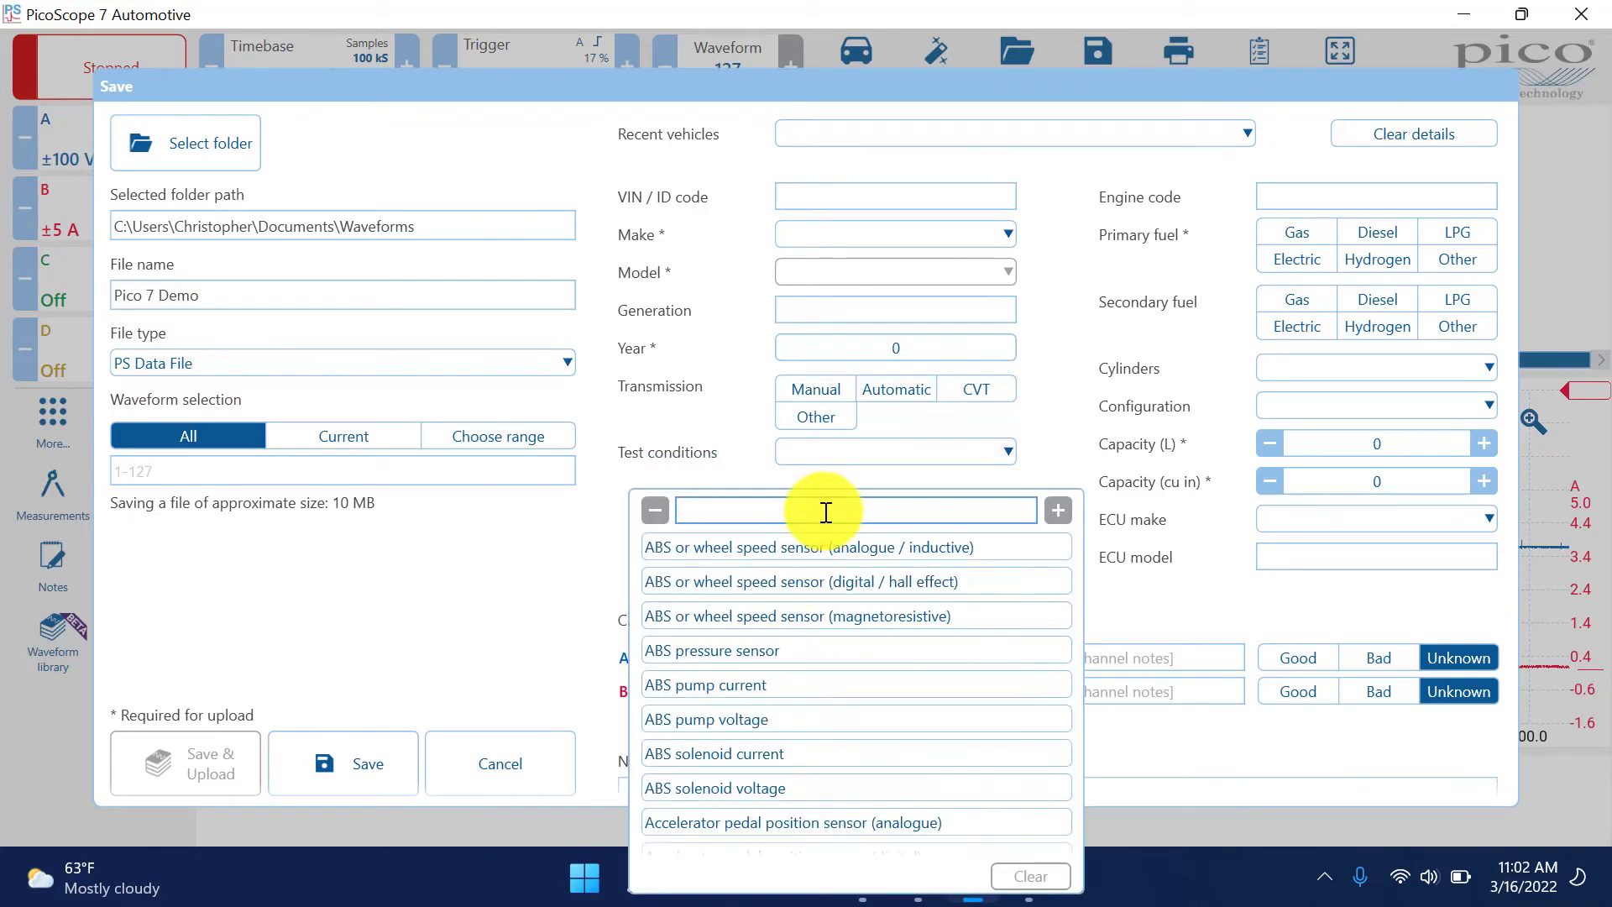
{"action": "type", "text": "Injec"}
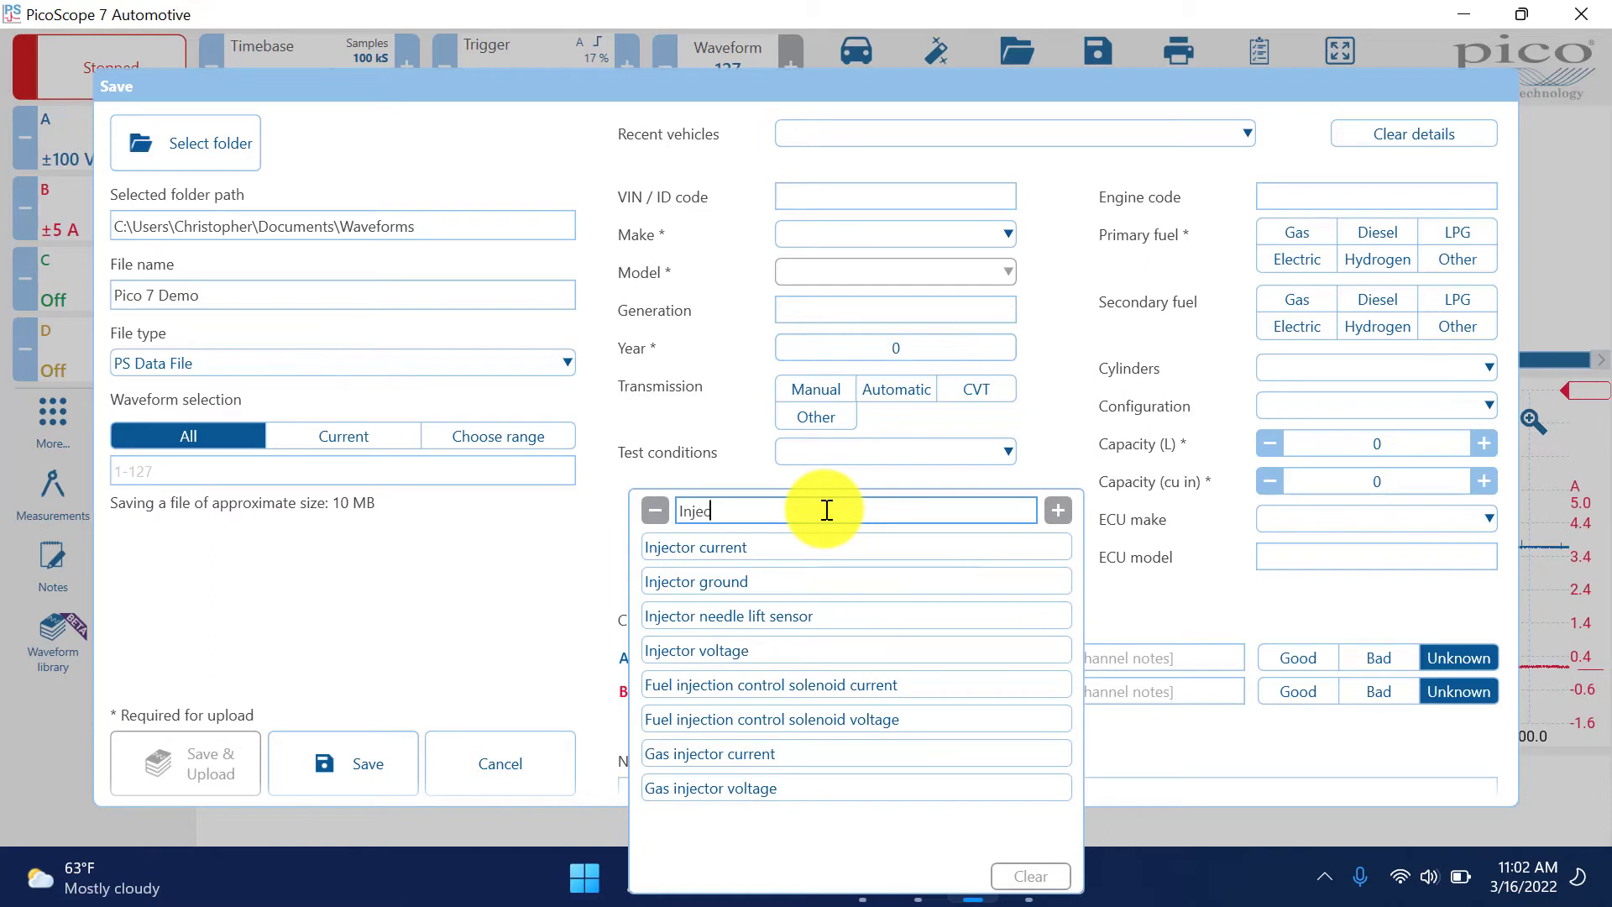
{"action": "left_click", "coordinate": [813, 555]}
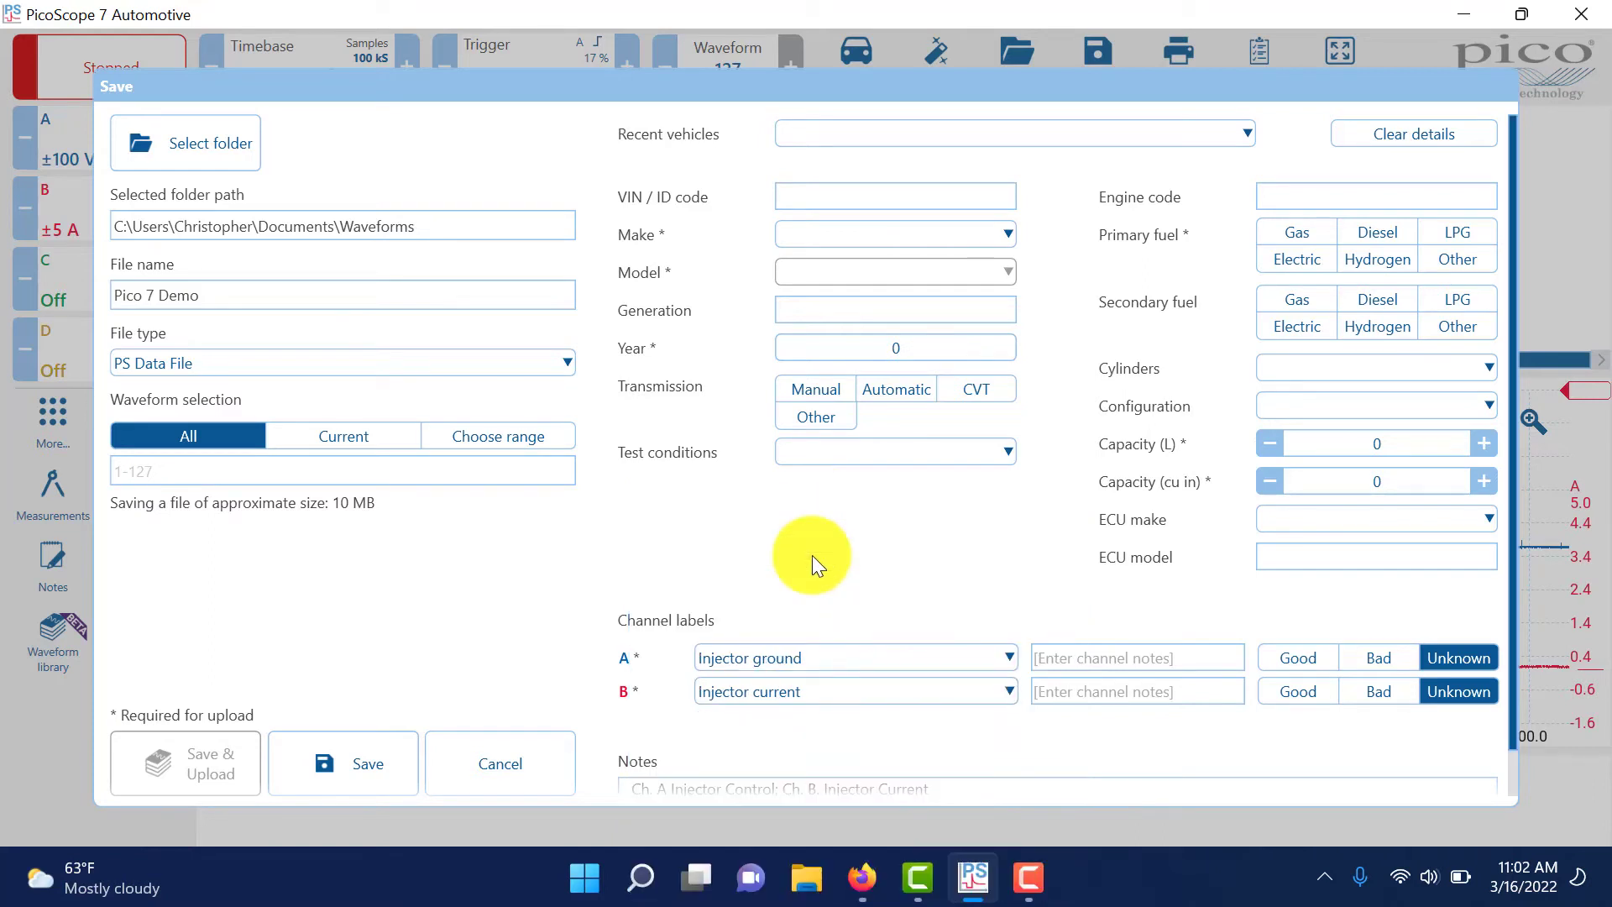
{"action": "left_click", "coordinate": [1313, 657]}
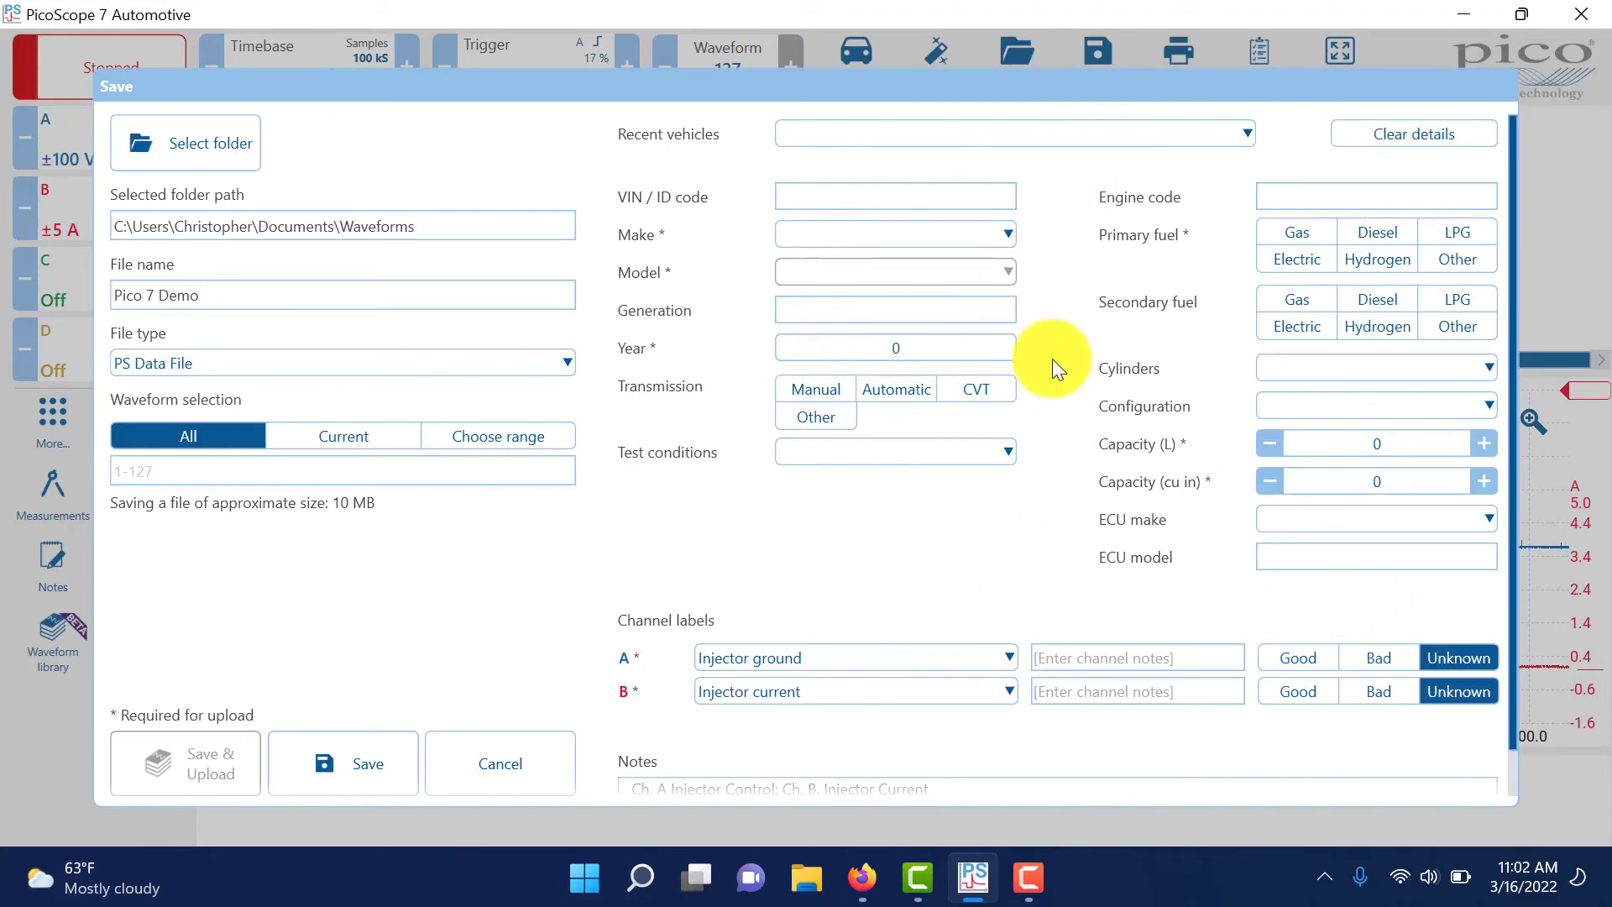
{"action": "left_click", "coordinate": [353, 752]}
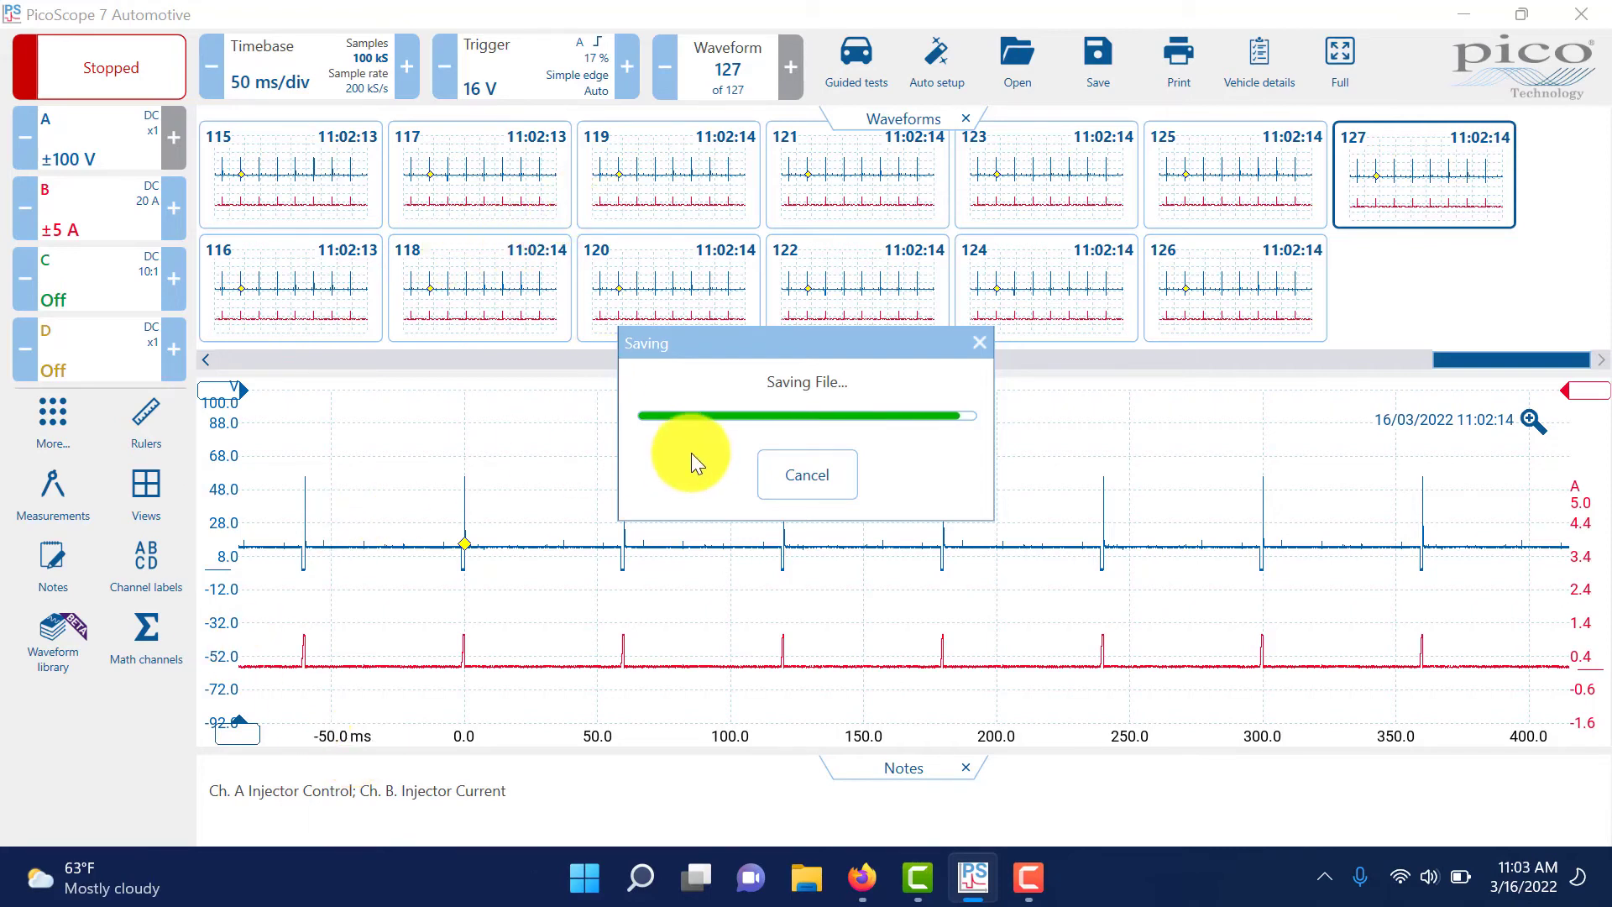
Step: Reopen the save form for the waveform file, and switch to Firefox with the picoauto.com site
{"action": "left_click", "coordinate": [1090, 83]}
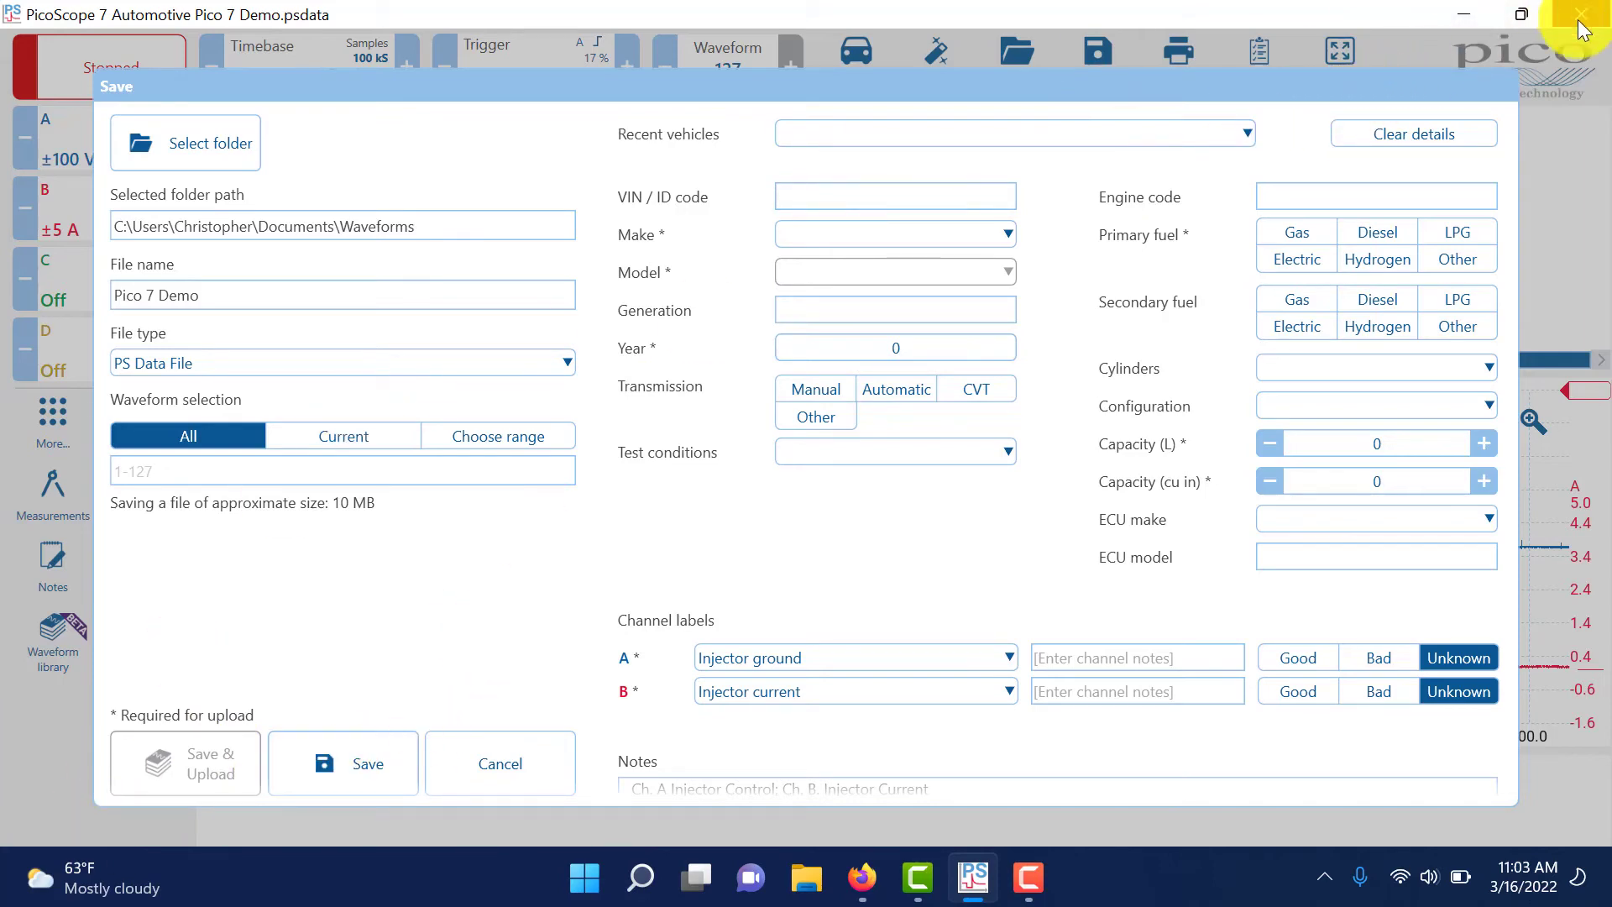
{"action": "left_click", "coordinate": [1464, 16]}
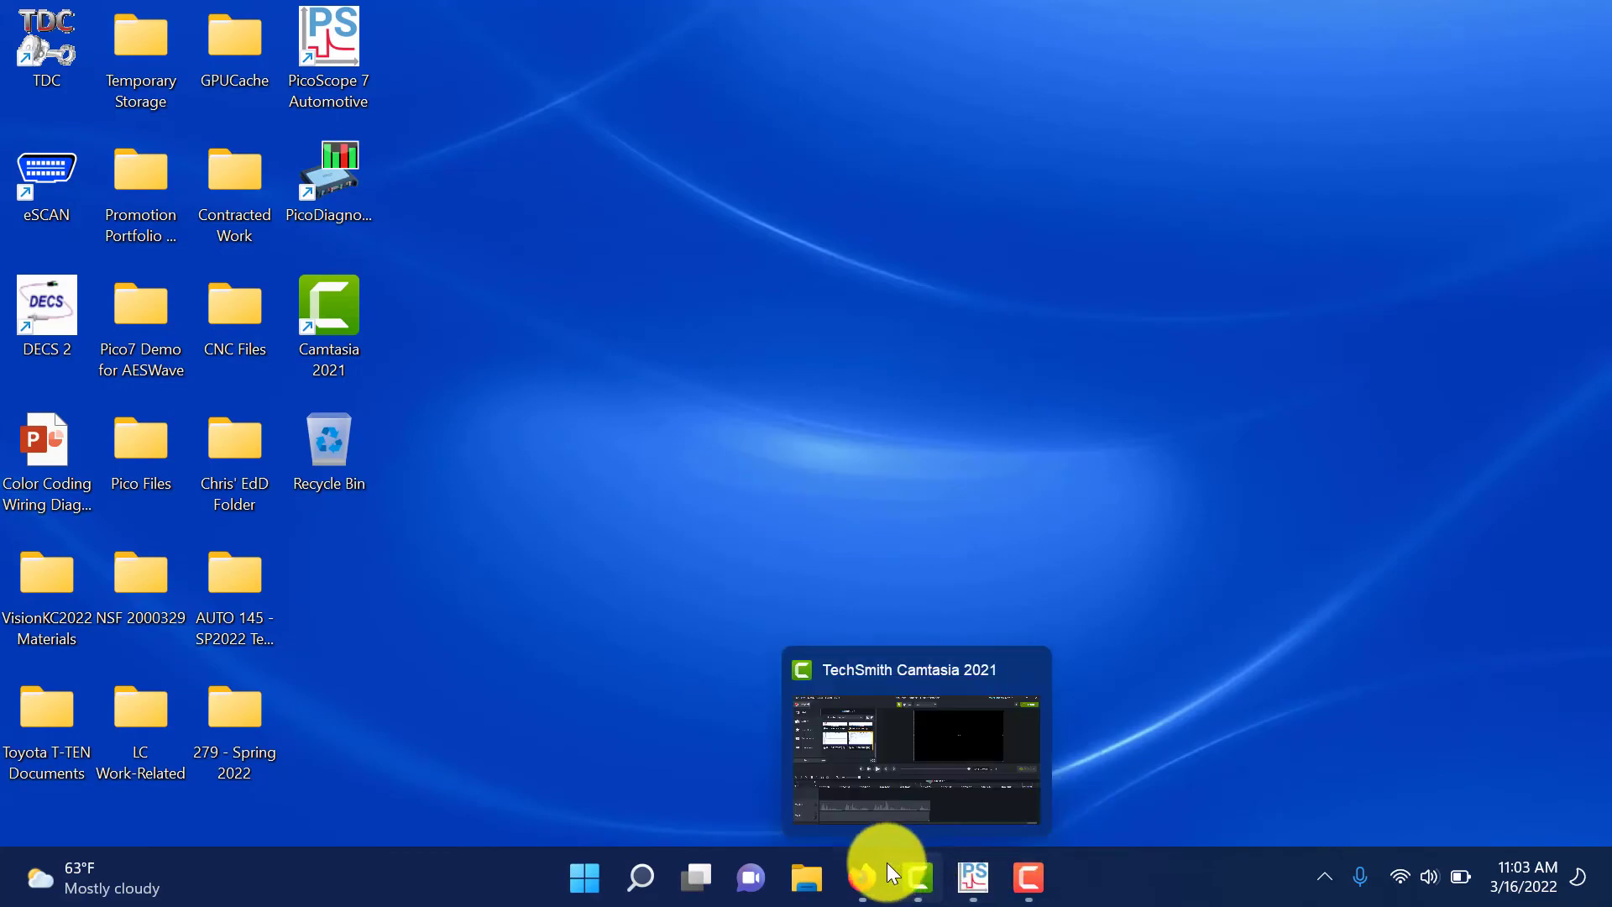
{"action": "left_click", "coordinate": [855, 864]}
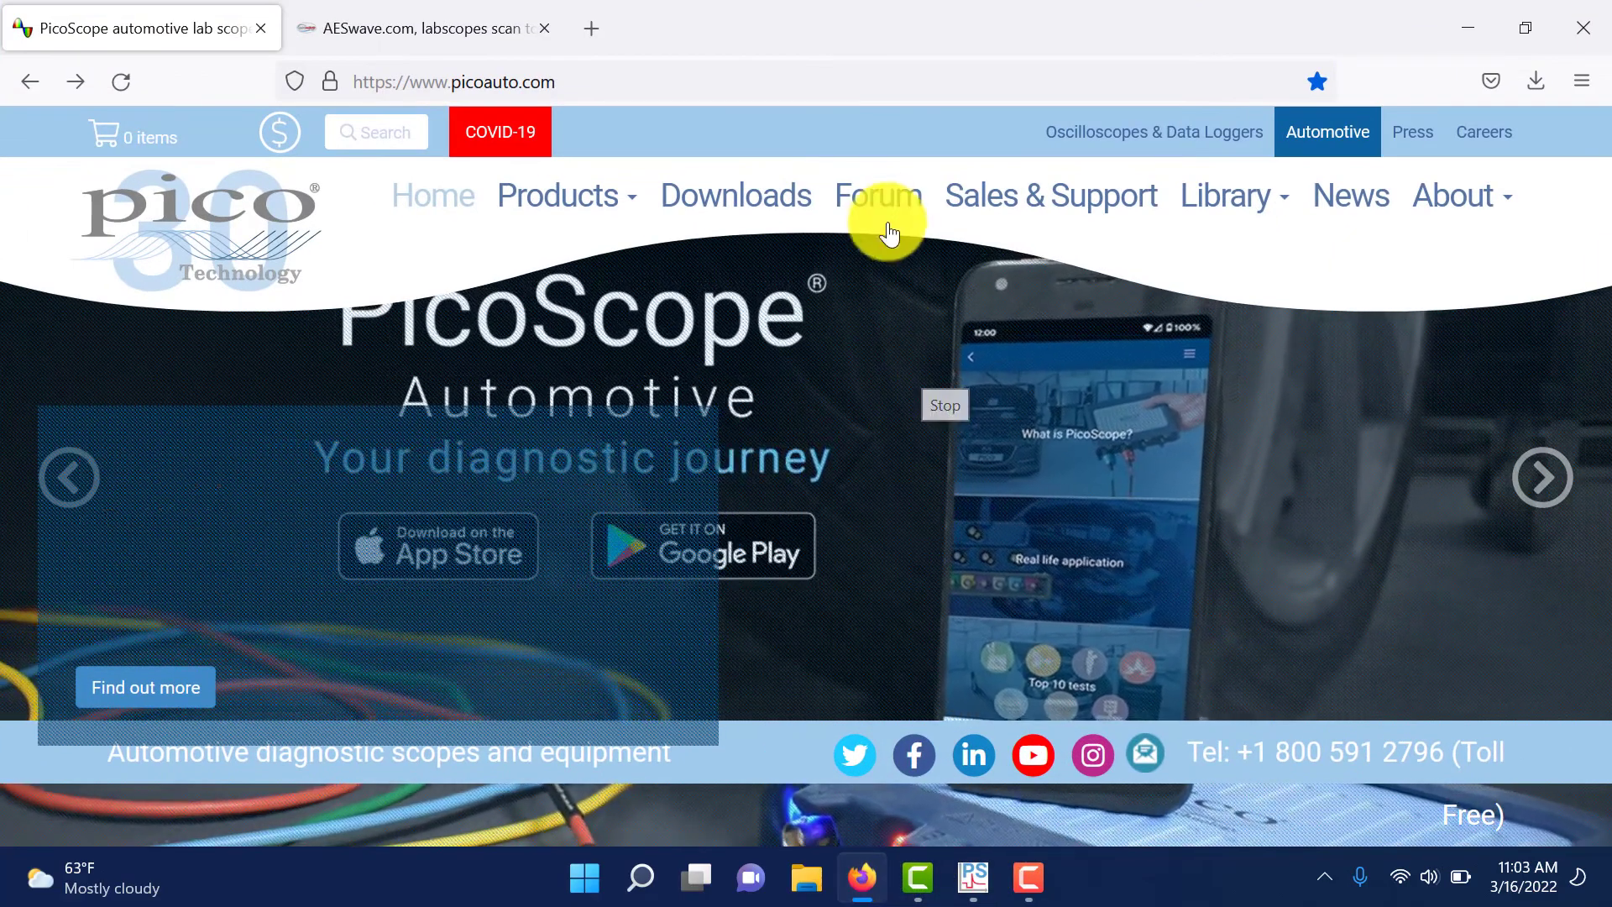
Step: Open the registration page of Pico's Automotive Support Forum at the terms agreement
{"action": "left_click", "coordinate": [876, 211]}
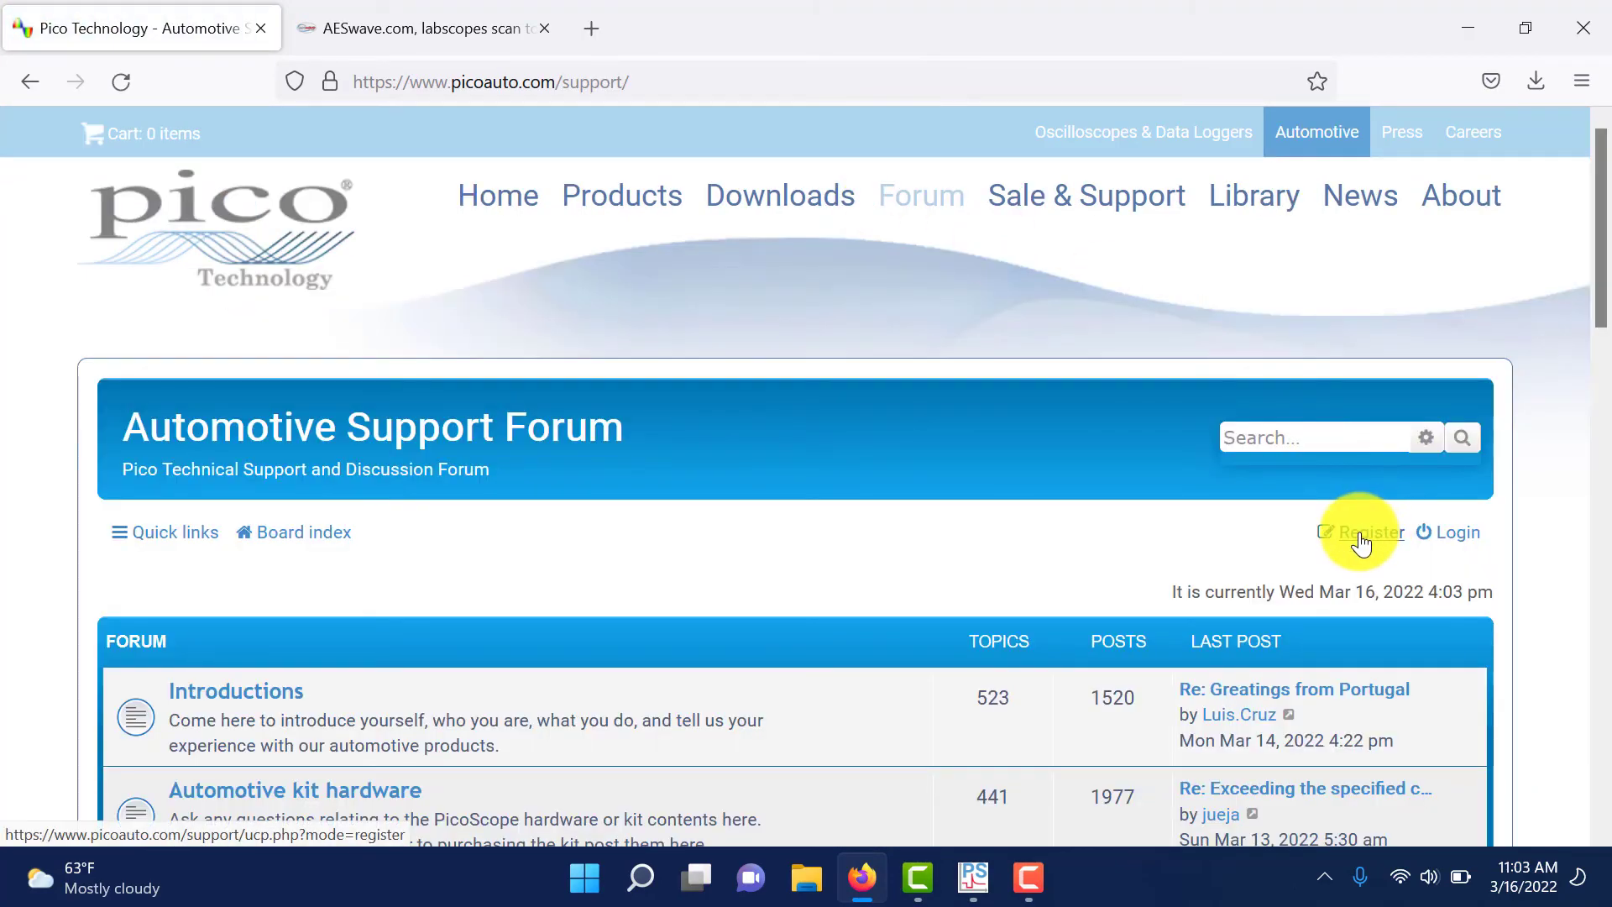
{"action": "left_click", "coordinate": [1362, 542]}
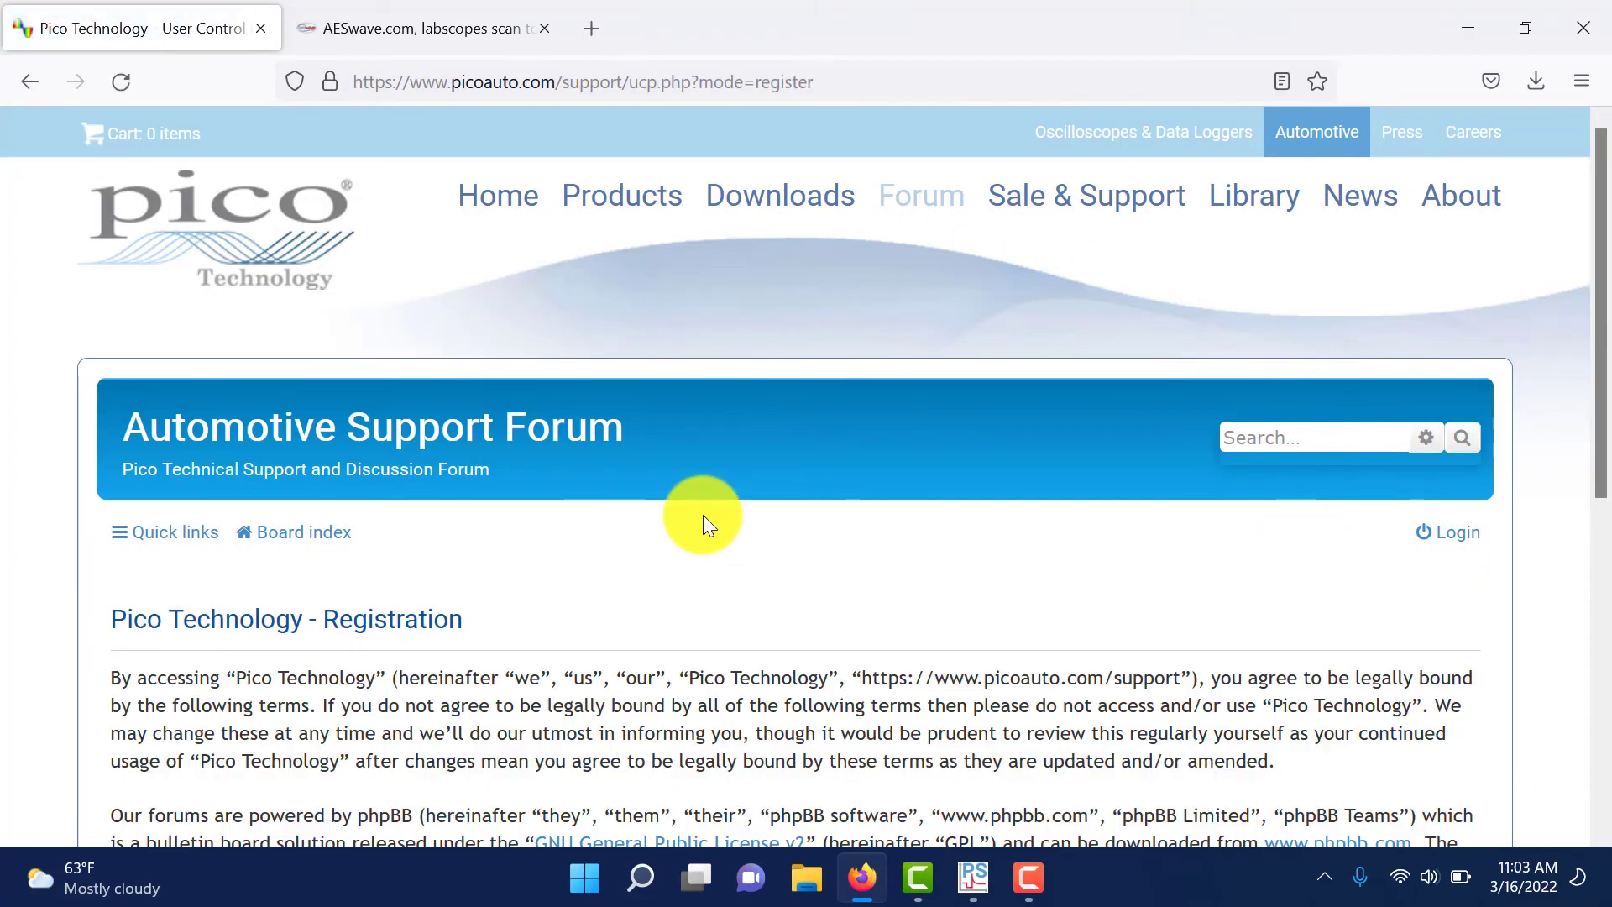
{"action": "scroll", "coordinate": [703, 516], "scroll_direction": "down", "scroll_amount": 7}
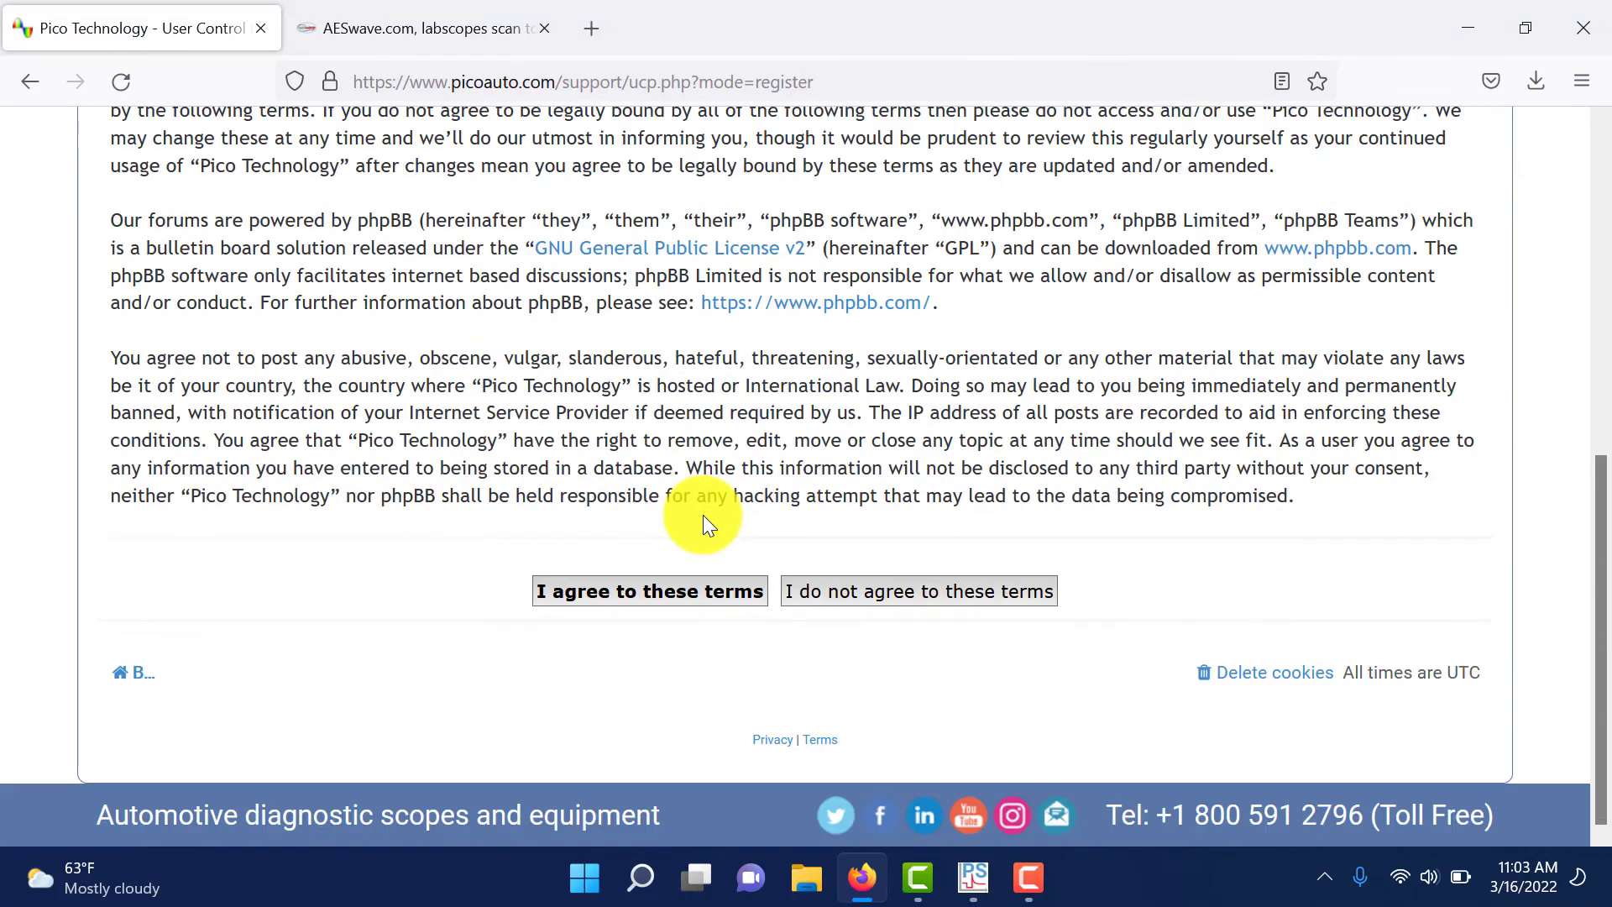